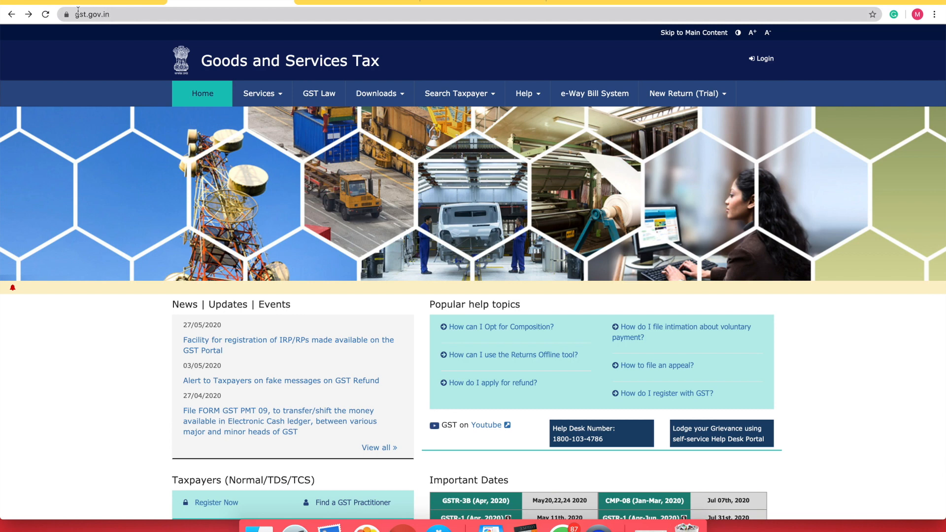
Go back to the Google results and reopen the official GST Registration result
{"action": "key", "text": "ctrl+Tab"}
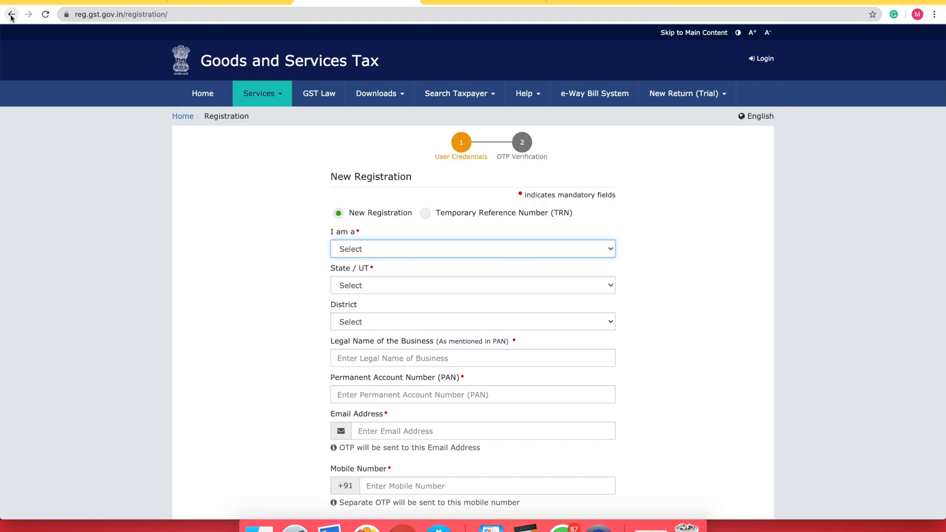
{"action": "left_click", "coordinate": [11, 14]}
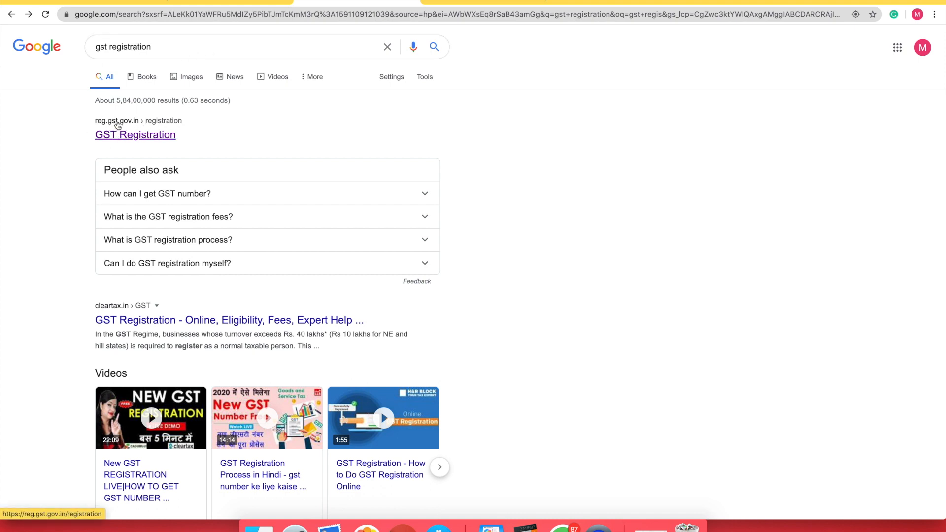
{"action": "left_click", "coordinate": [154, 135]}
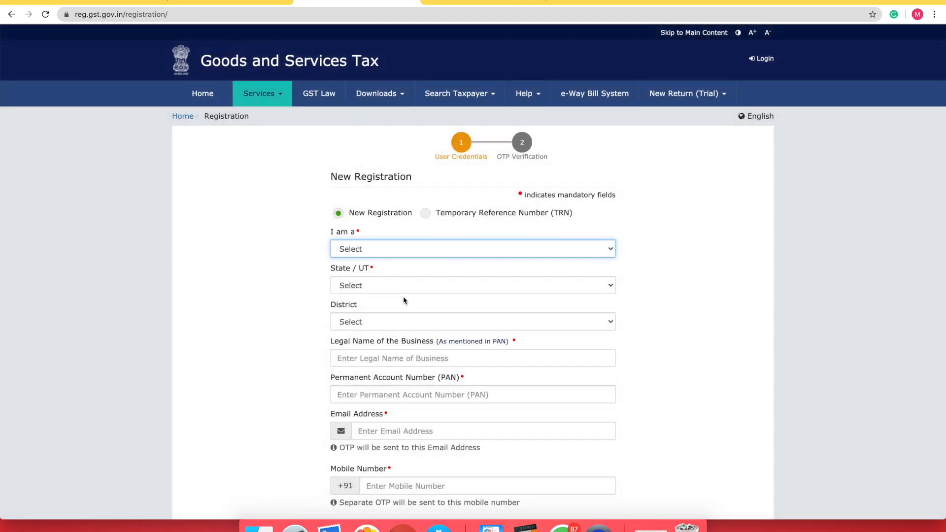
Look over the GST home page's Services menu, then return to the 'gst registration' Google results
{"action": "left_click", "coordinate": [224, 3]}
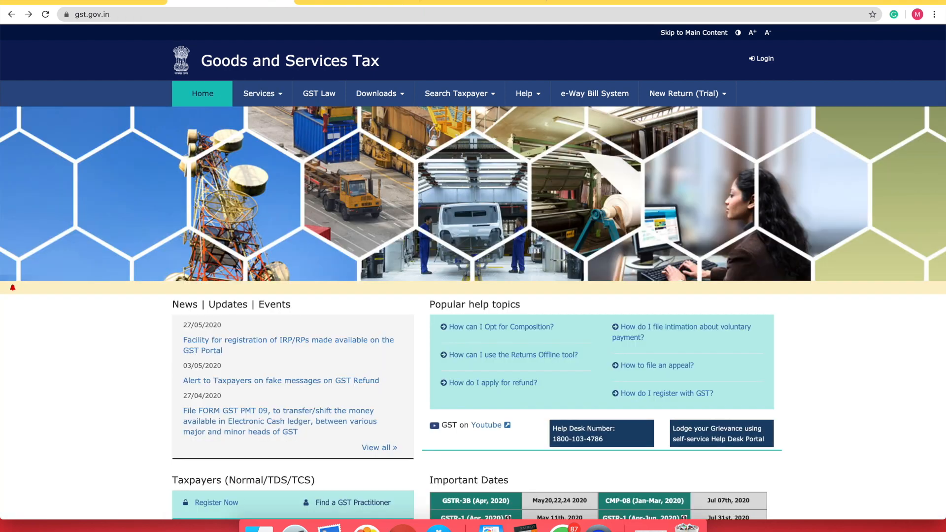
{"action": "left_click", "coordinate": [263, 97]}
{"action": "mouse_move", "coordinate": [187, 124]}
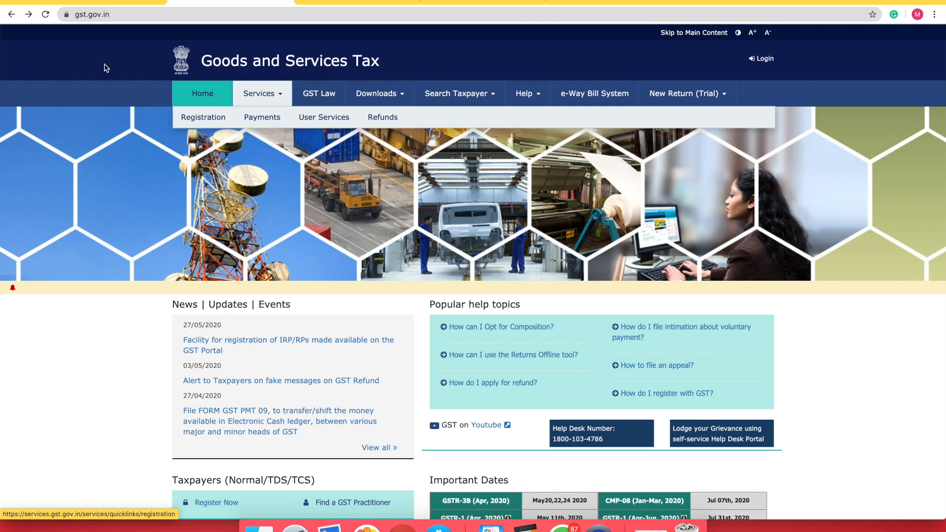
{"action": "left_click", "coordinate": [333, 3]}
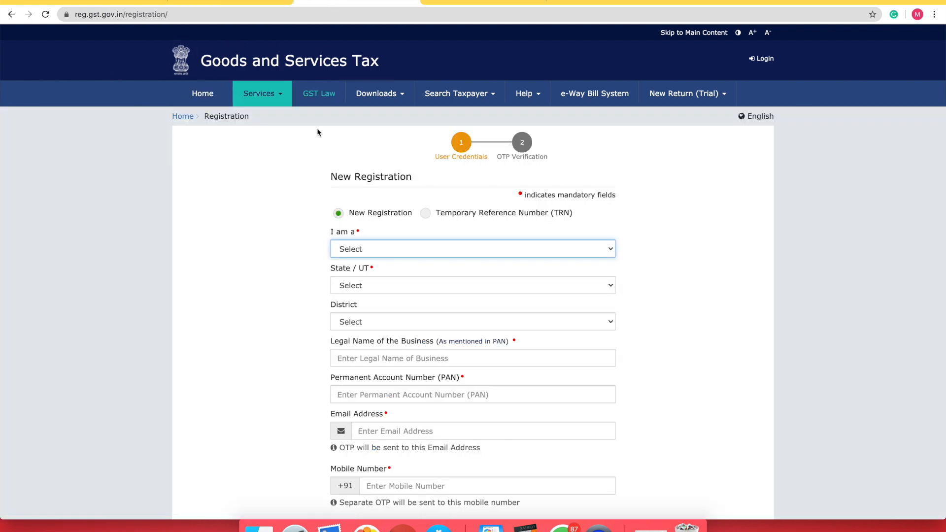
{"action": "left_click", "coordinate": [14, 18]}
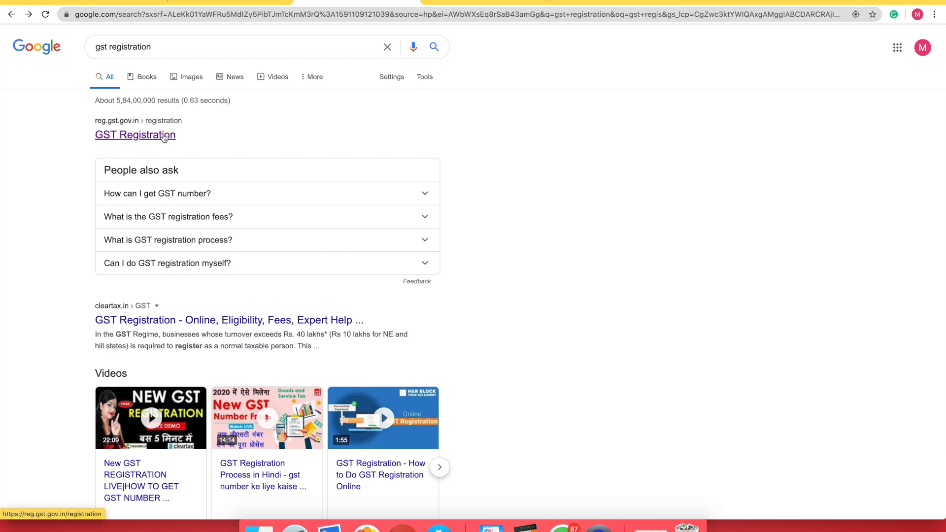
Scroll the Google results and open the reg.gst.gov.in 'GST Registration' link
{"action": "scroll", "coordinate": [131, 268], "scroll_direction": "down", "scroll_amount": 3}
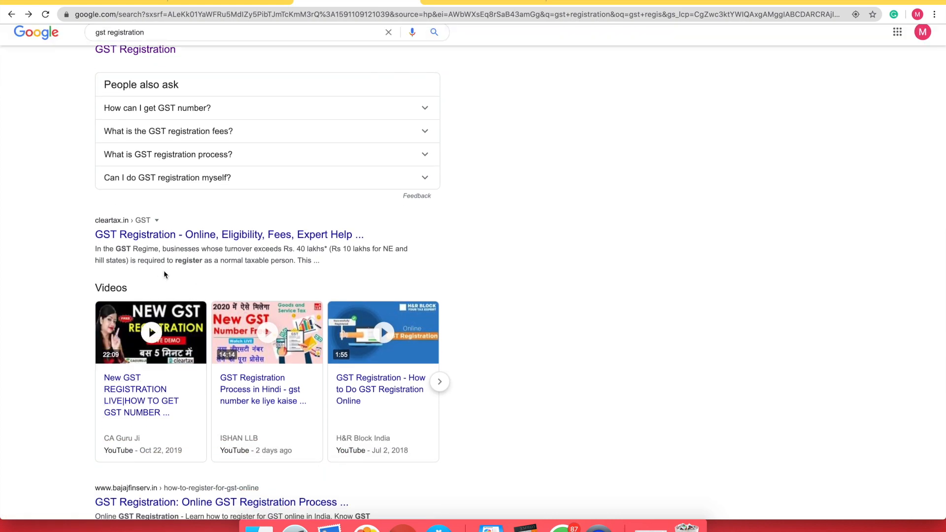
{"action": "scroll", "coordinate": [158, 273], "scroll_direction": "down", "scroll_amount": 5}
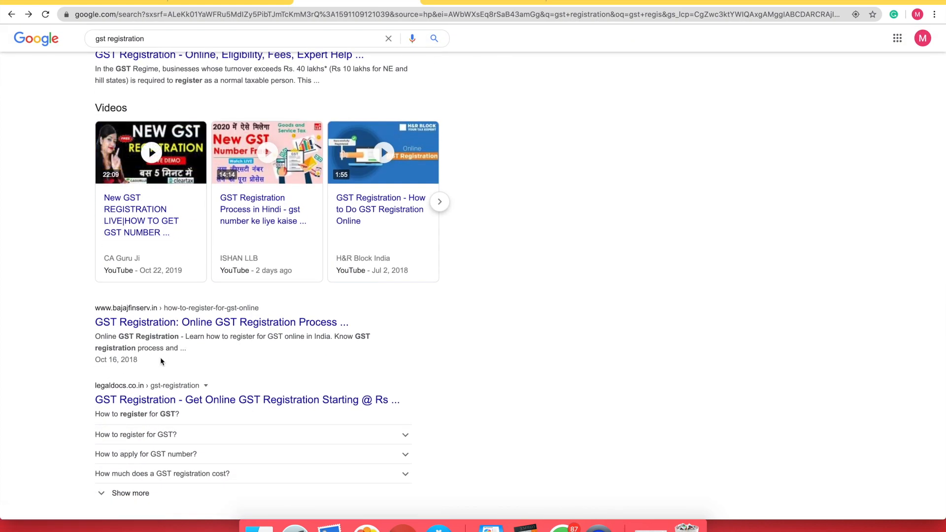
{"action": "scroll", "coordinate": [187, 376], "scroll_direction": "down", "scroll_amount": 3}
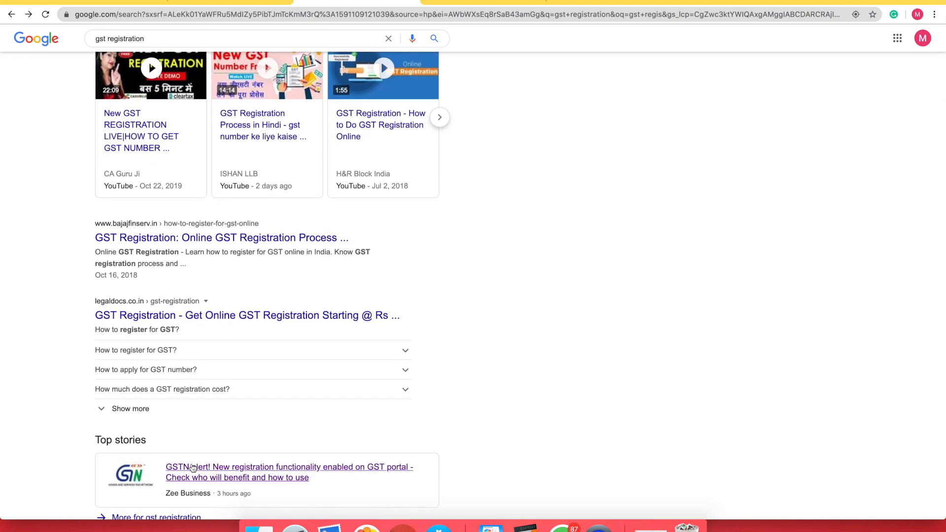
{"action": "scroll", "coordinate": [192, 468], "scroll_direction": "down", "scroll_amount": 6}
{"action": "scroll", "coordinate": [199, 329], "scroll_direction": "up", "scroll_amount": 15}
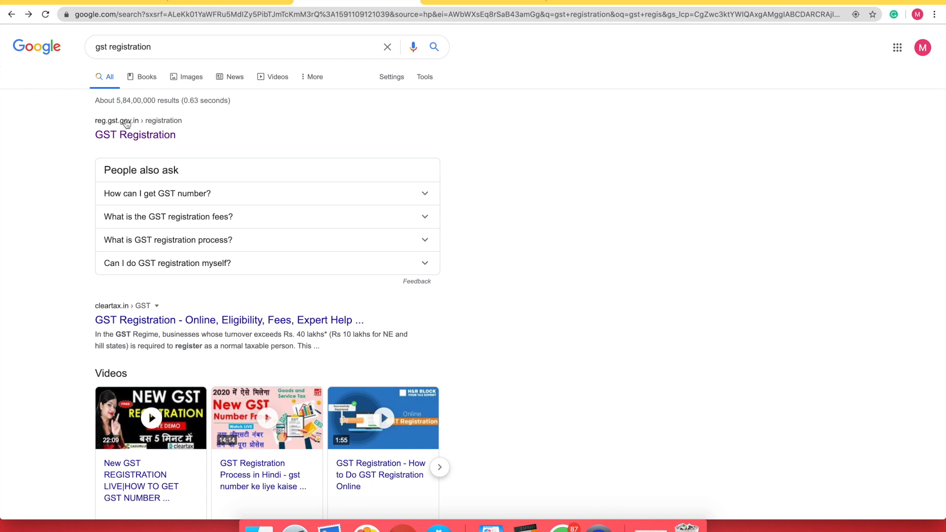
{"action": "left_click", "coordinate": [148, 136]}
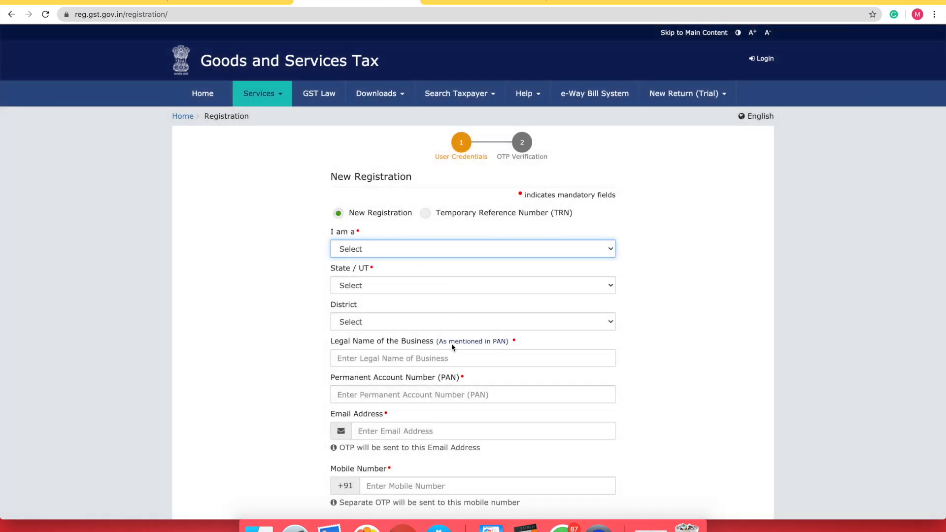
Go to Services > Registration > New Registration on gst.gov.in and expand the 'I am a' list
{"action": "left_click", "coordinate": [248, 2]}
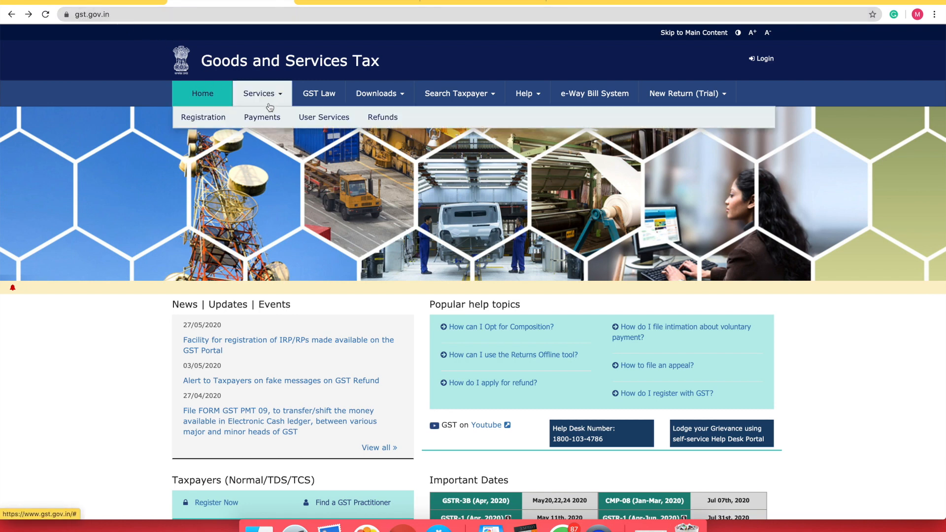
{"action": "mouse_move", "coordinate": [210, 119]}
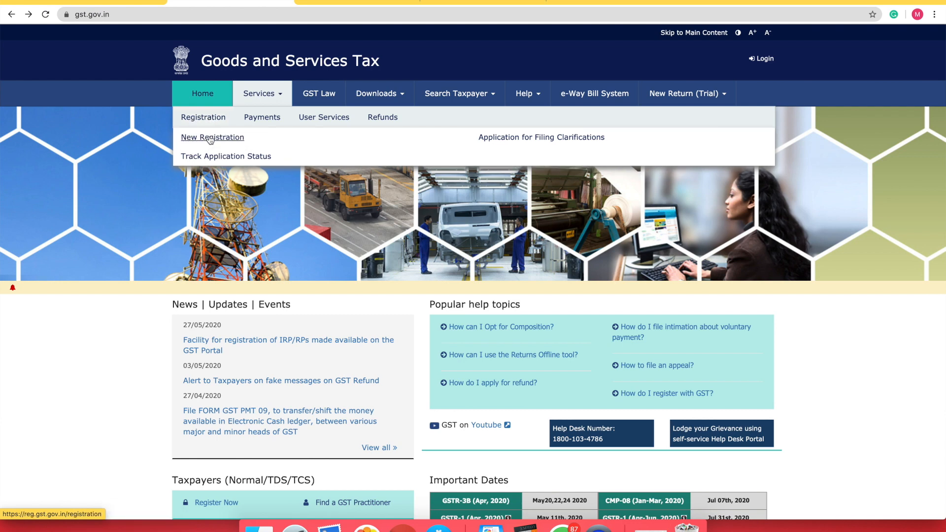
{"action": "left_click", "coordinate": [208, 139]}
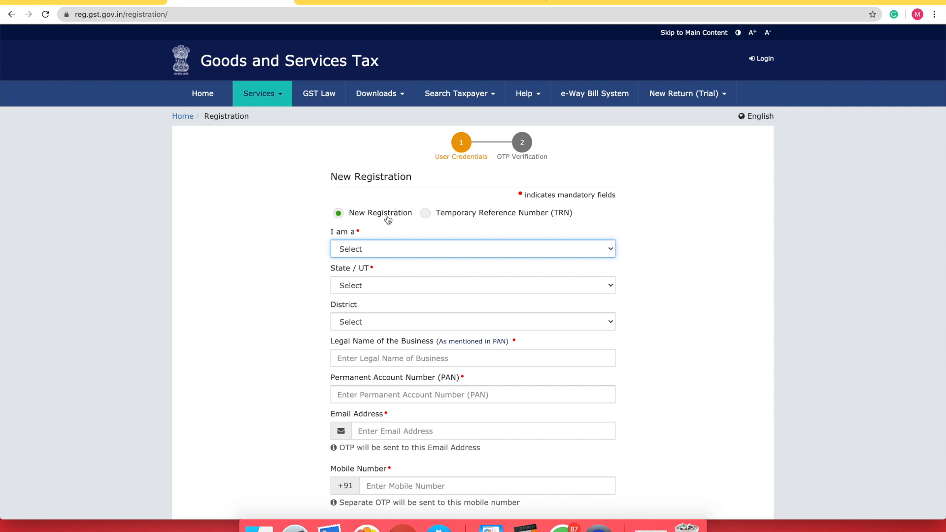
{"action": "left_click", "coordinate": [425, 215]}
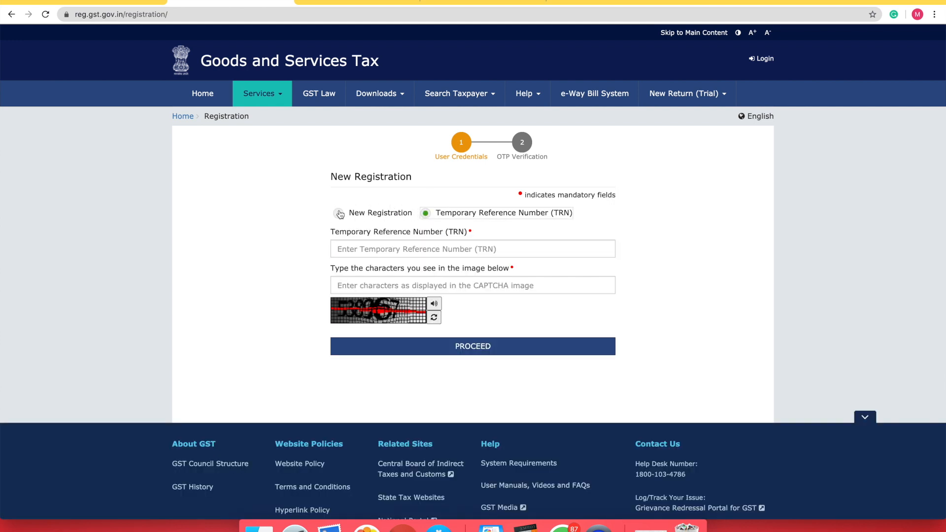
{"action": "left_click", "coordinate": [339, 213]}
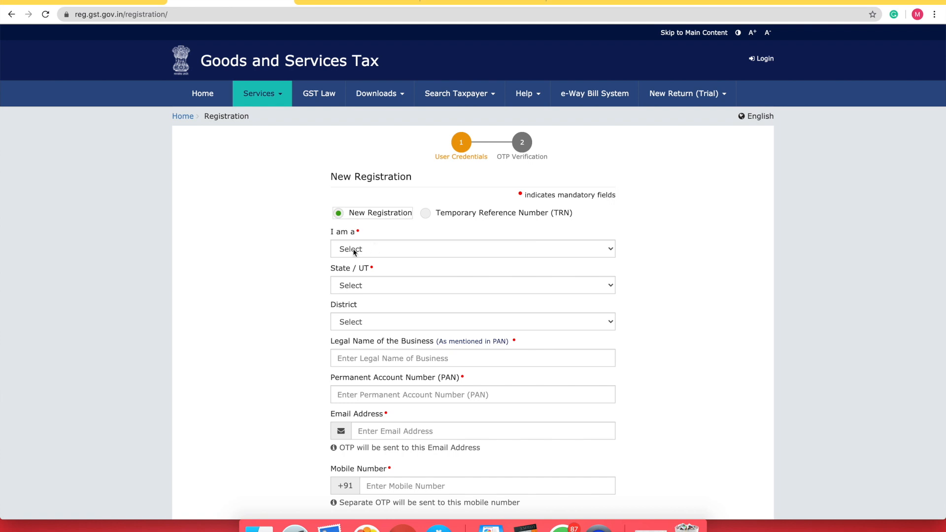
{"action": "left_click", "coordinate": [380, 249]}
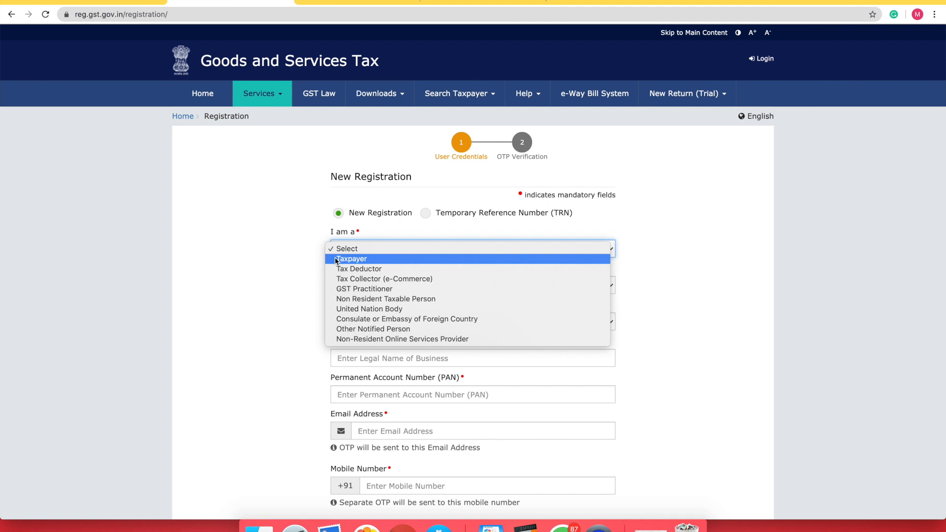
Choose Taxpayer as applicant, Delhi as State/UT and South Delhi as district
{"action": "left_click", "coordinate": [352, 260]}
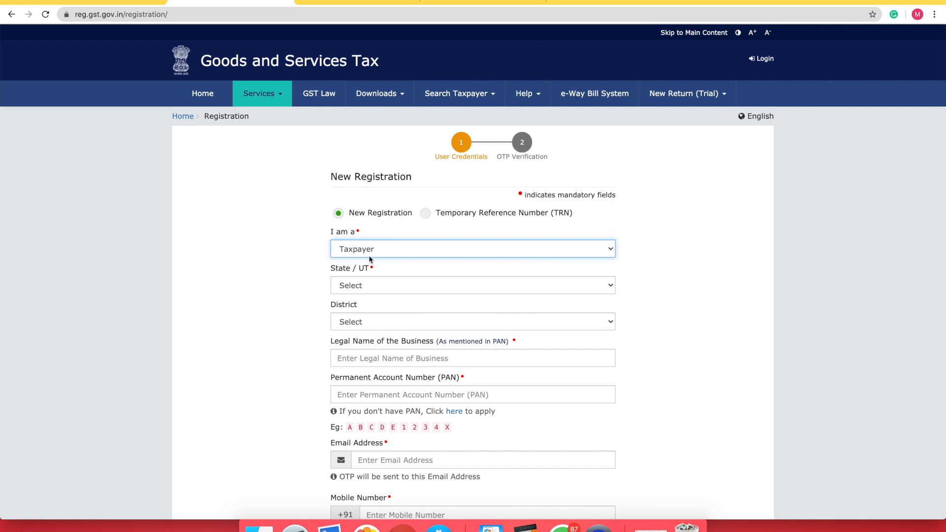
{"action": "left_click", "coordinate": [360, 283]}
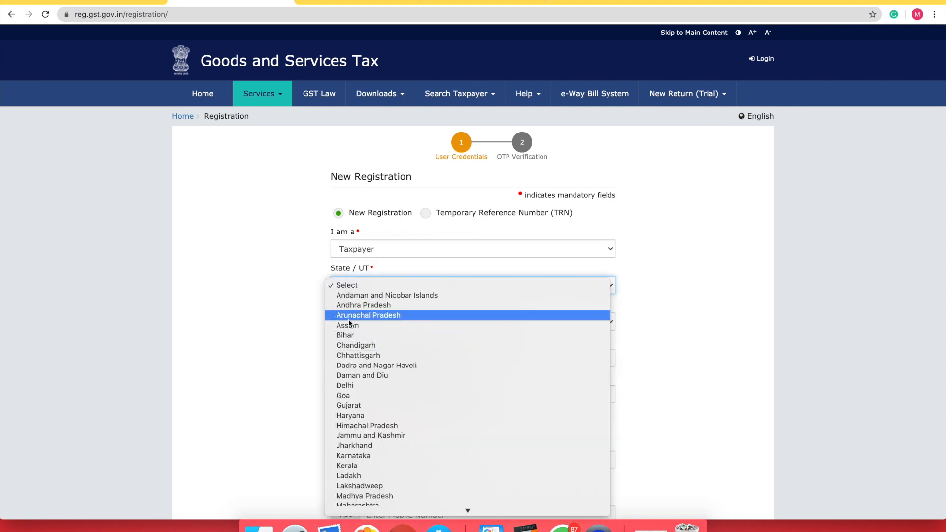
{"action": "left_click", "coordinate": [358, 386]}
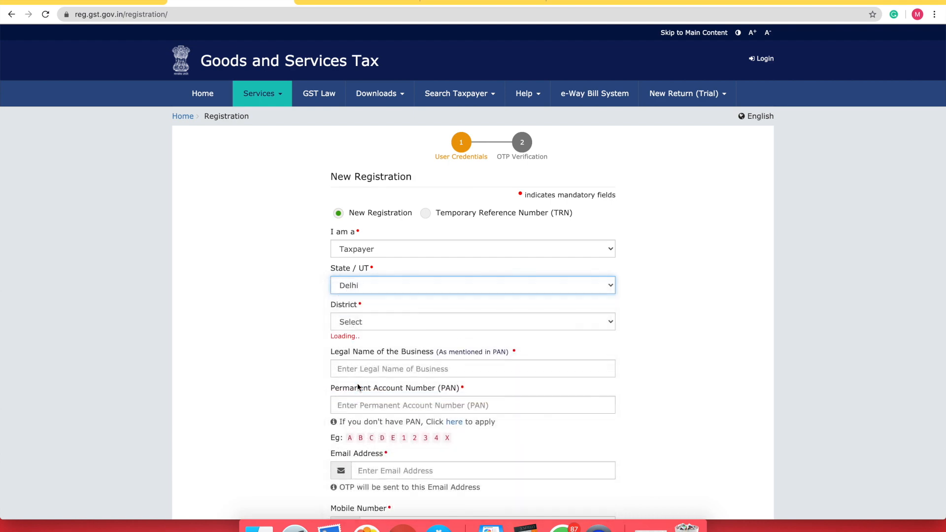
{"action": "scroll", "coordinate": [310, 345], "scroll_direction": "down", "scroll_amount": 2}
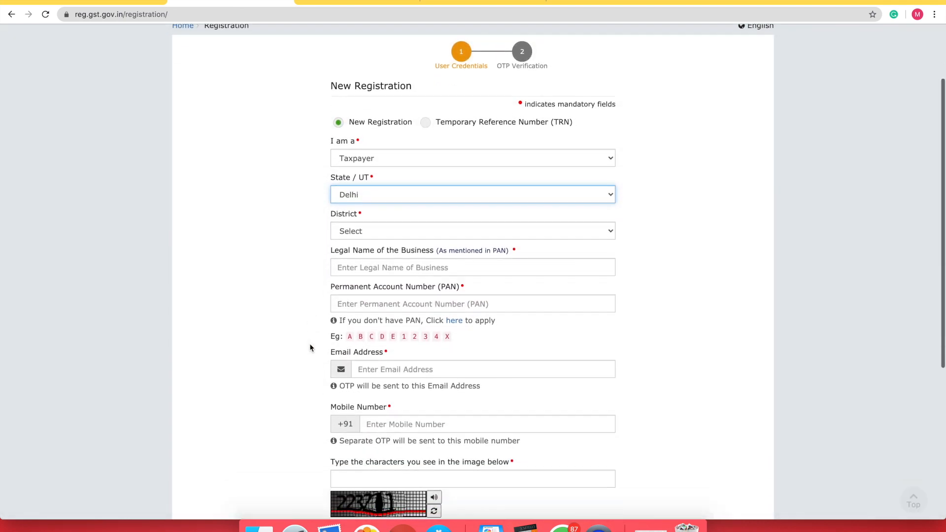
{"action": "left_click", "coordinate": [386, 227]}
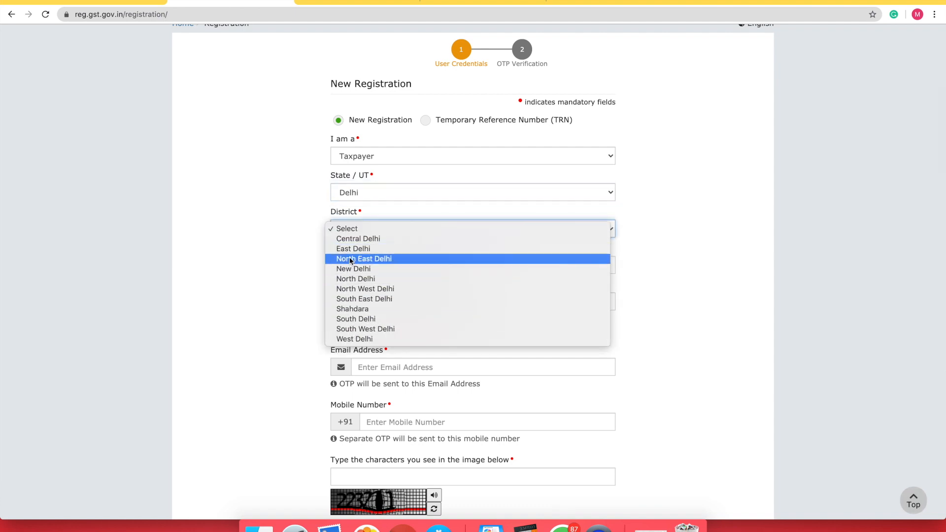
{"action": "left_click", "coordinate": [356, 318]}
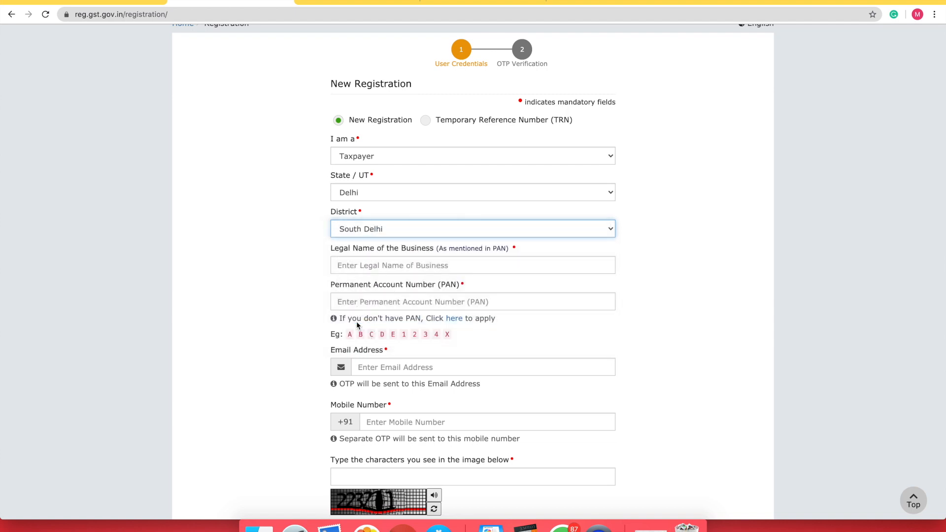
{"action": "left_click", "coordinate": [374, 264]}
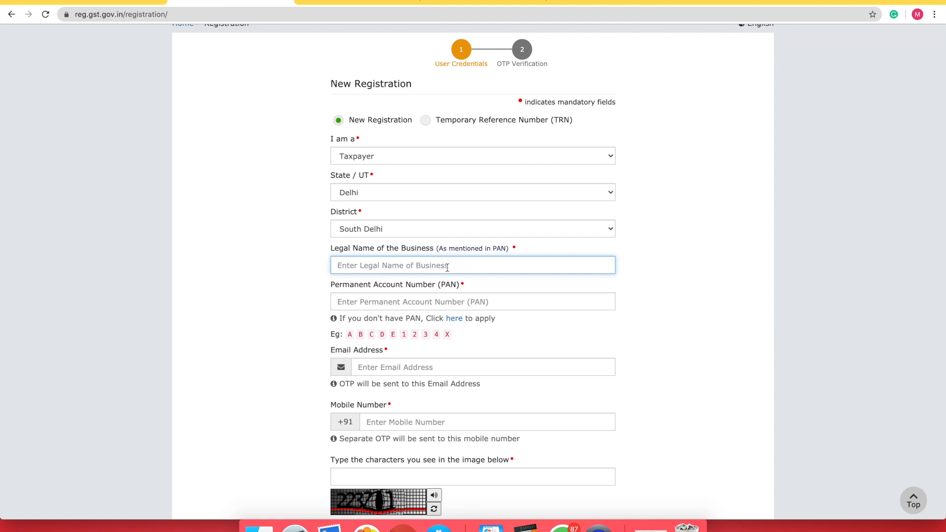
Enter the business's legal name and its PAN in their fields
{"action": "left_click", "coordinate": [389, 267]}
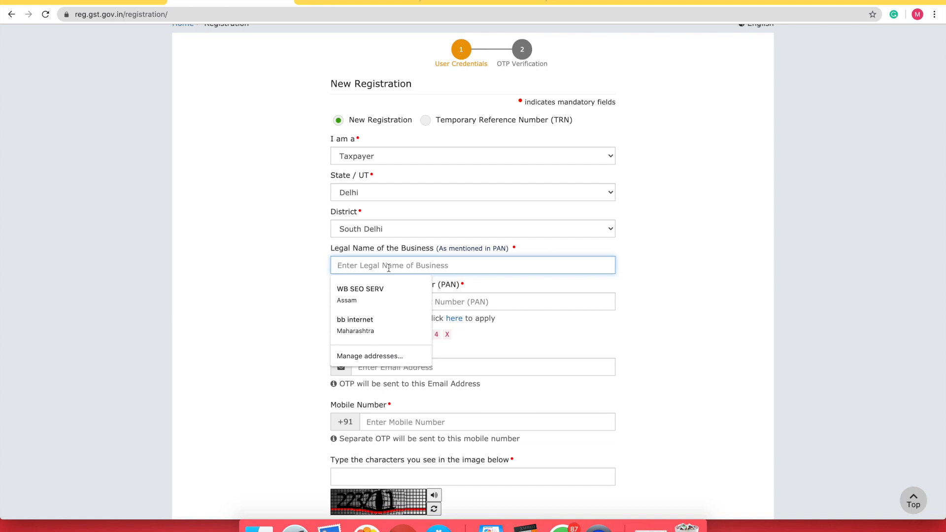
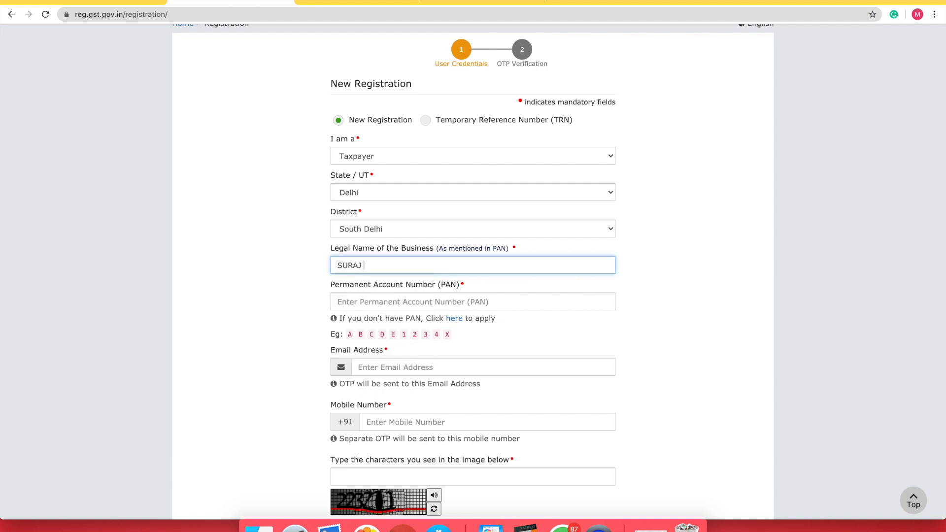
{"action": "left_click", "coordinate": [389, 296]}
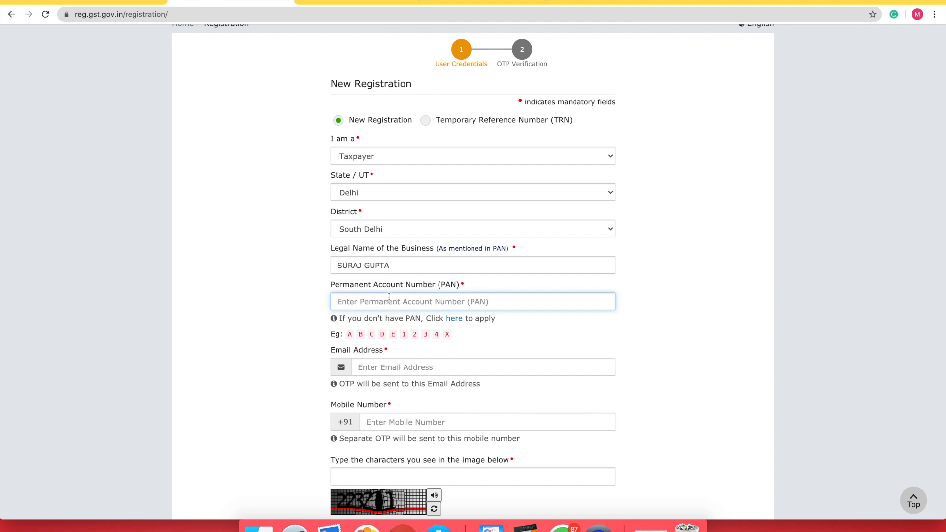
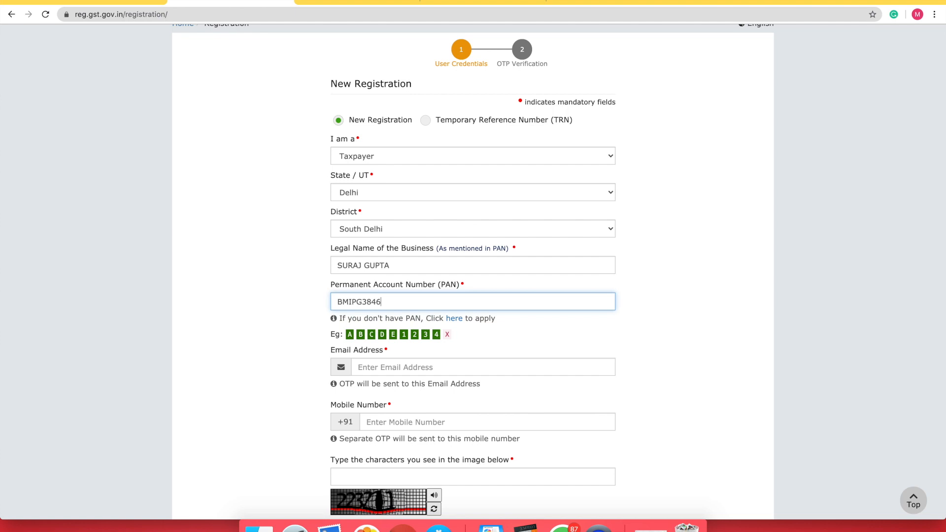
{"action": "left_click", "coordinate": [390, 368]}
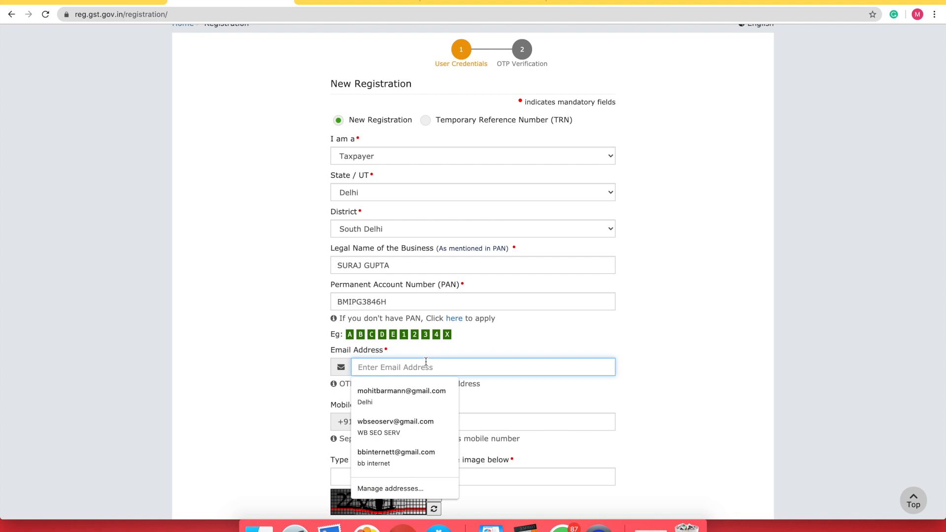
Enter the applicant's email address and 10-digit mobile number
{"action": "type", "text": "M"}
{"action": "key", "text": "BackSpace"}
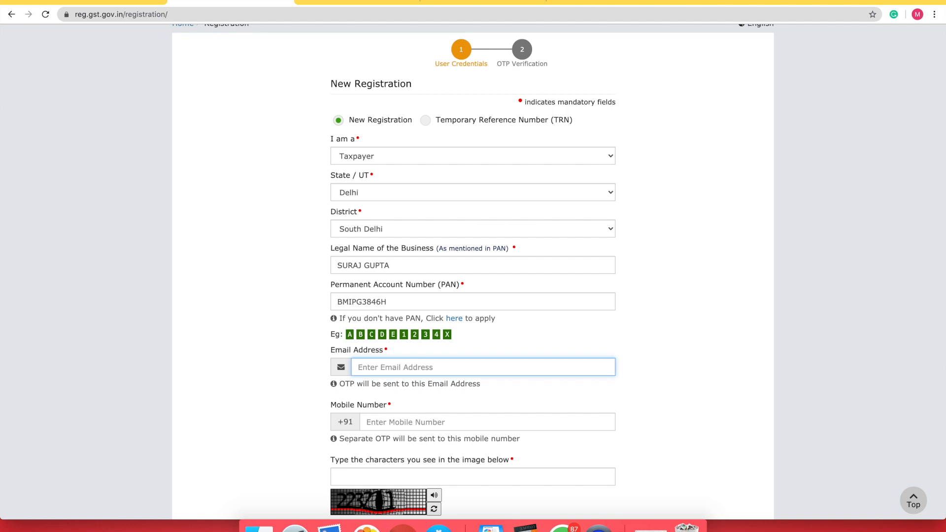
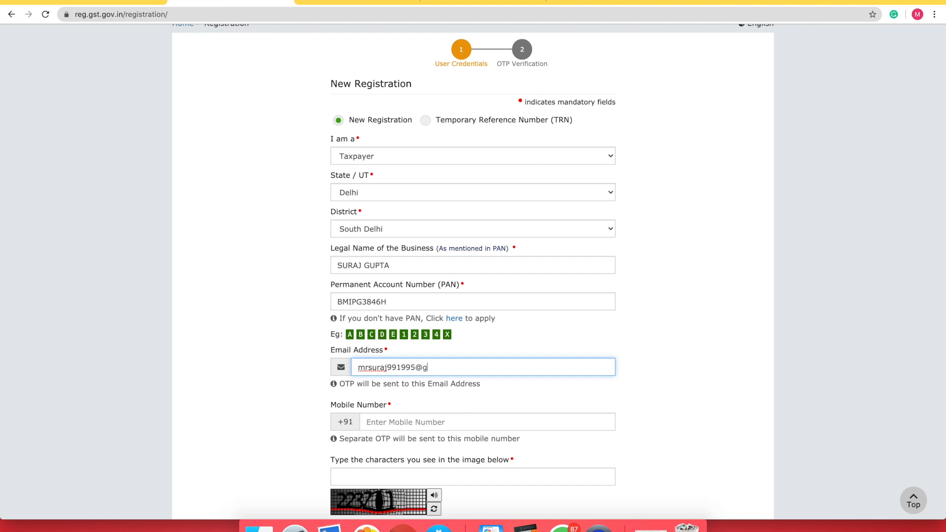
{"action": "left_click", "coordinate": [393, 421]}
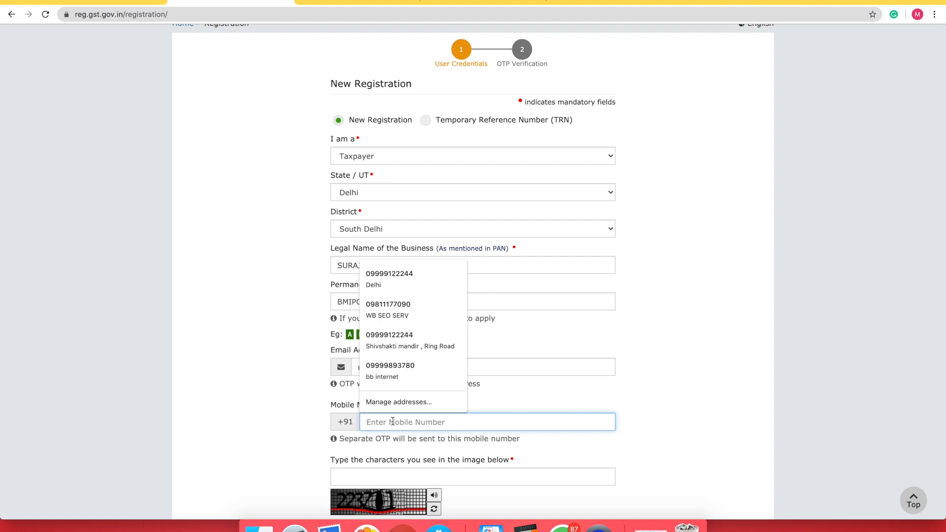
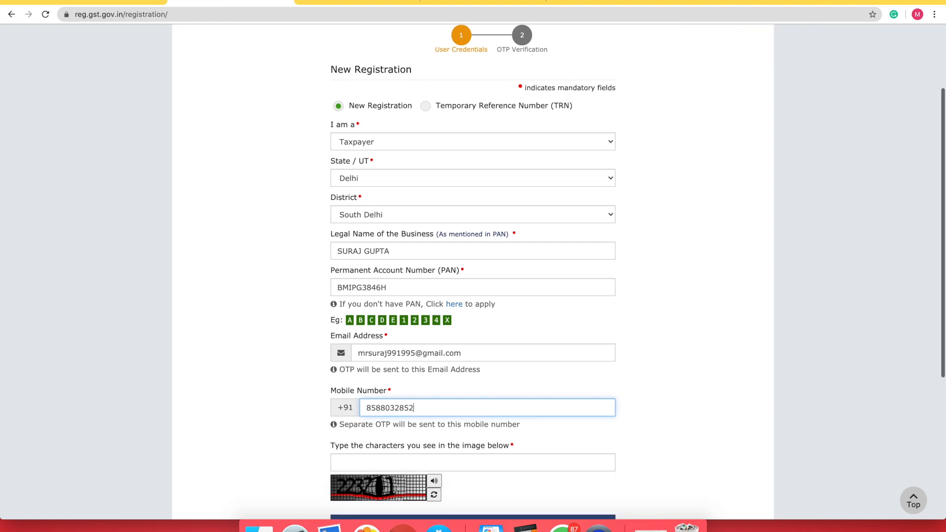
{"action": "scroll", "coordinate": [627, 315], "scroll_direction": "down", "scroll_amount": 5}
{"action": "left_click", "coordinate": [626, 315]}
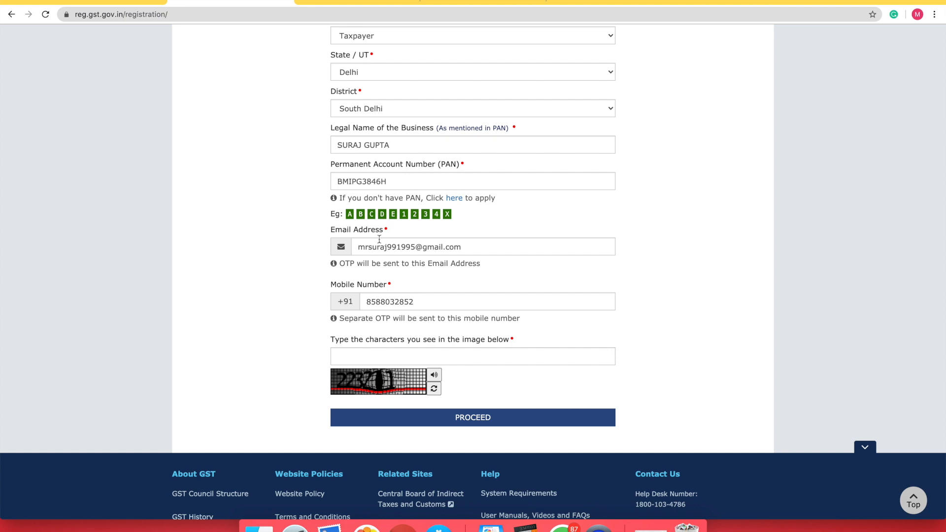
{"action": "scroll", "coordinate": [379, 240], "scroll_direction": "up", "scroll_amount": 3}
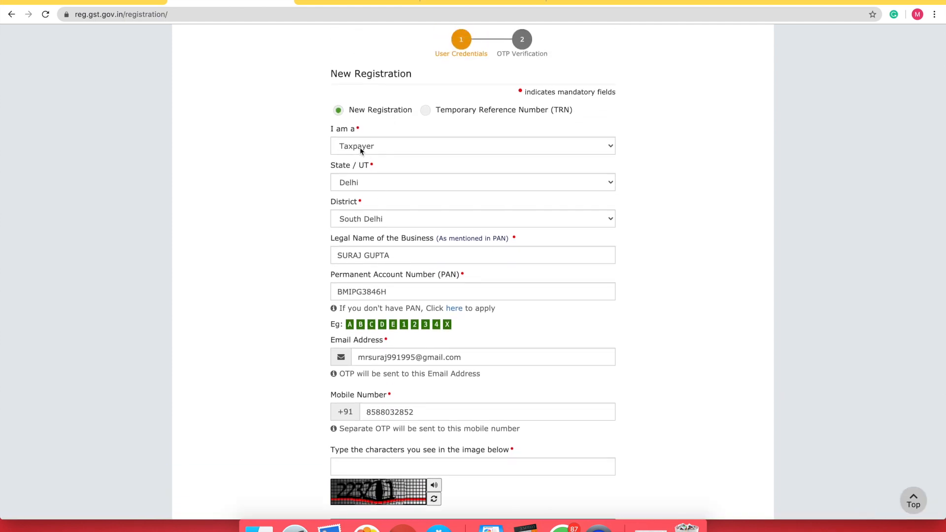
{"action": "left_click", "coordinate": [360, 147]}
{"action": "left_click", "coordinate": [359, 147]}
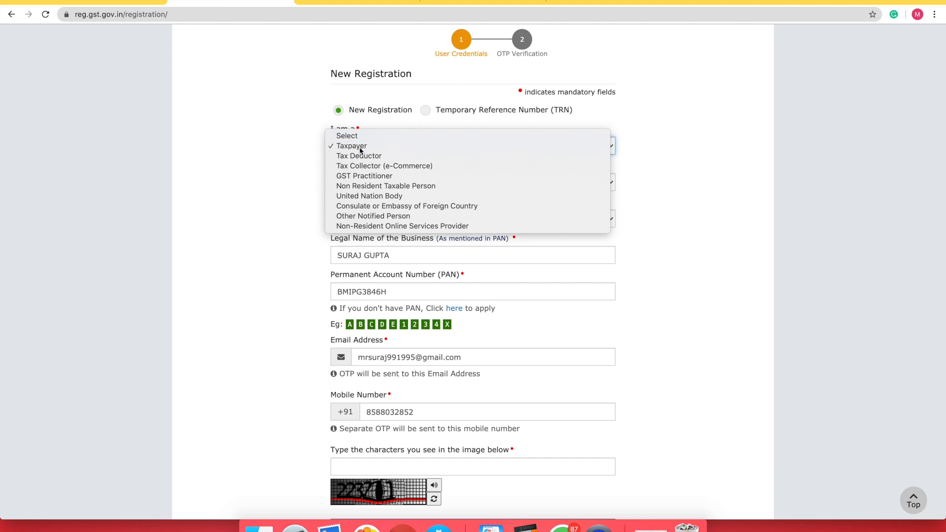
{"action": "left_click", "coordinate": [364, 147]}
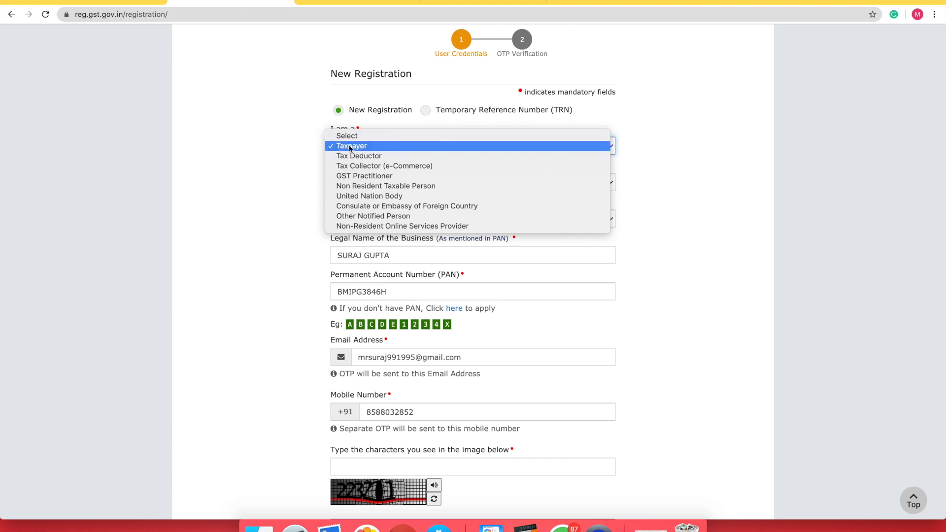
{"action": "left_click", "coordinate": [280, 162]}
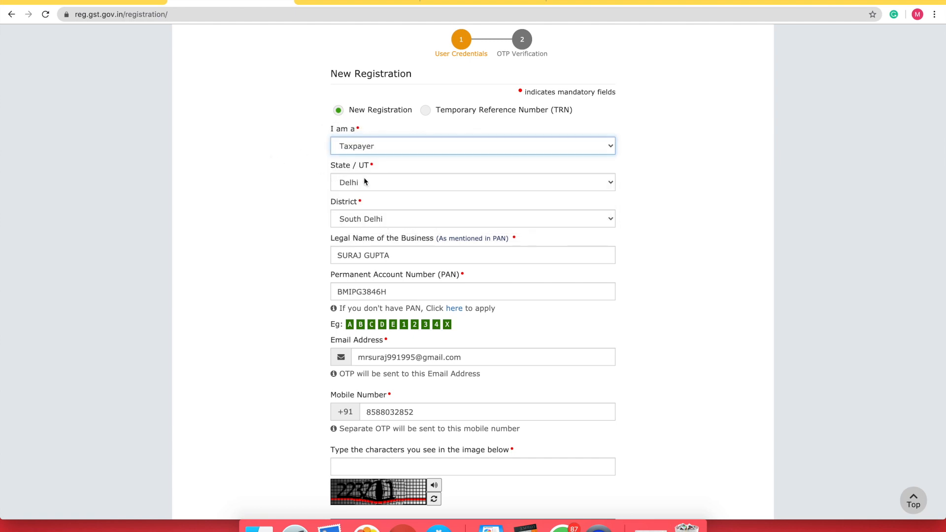
{"action": "left_click", "coordinate": [365, 182]}
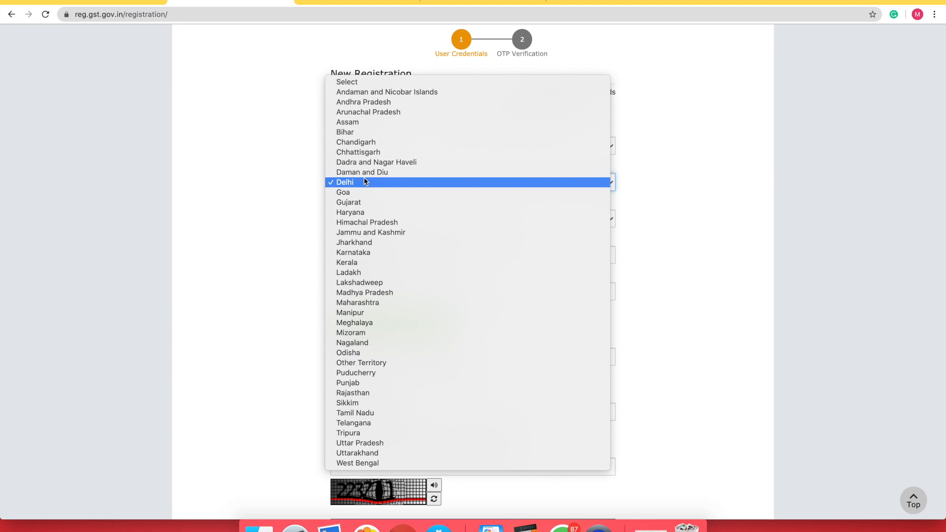
{"action": "left_click", "coordinate": [366, 182]}
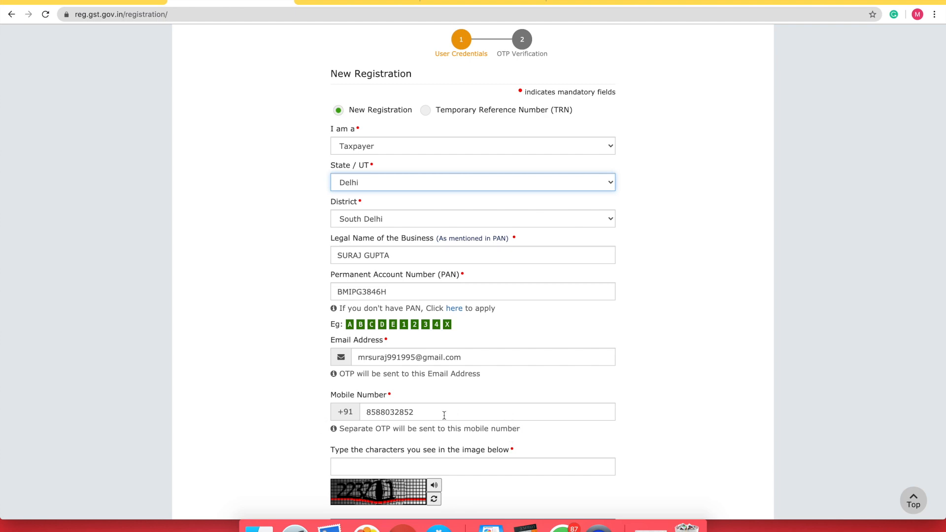
Type the captcha characters and proceed to the Verify OTP step
{"action": "scroll", "coordinate": [444, 415], "scroll_direction": "down", "scroll_amount": 4}
{"action": "left_click", "coordinate": [355, 365]}
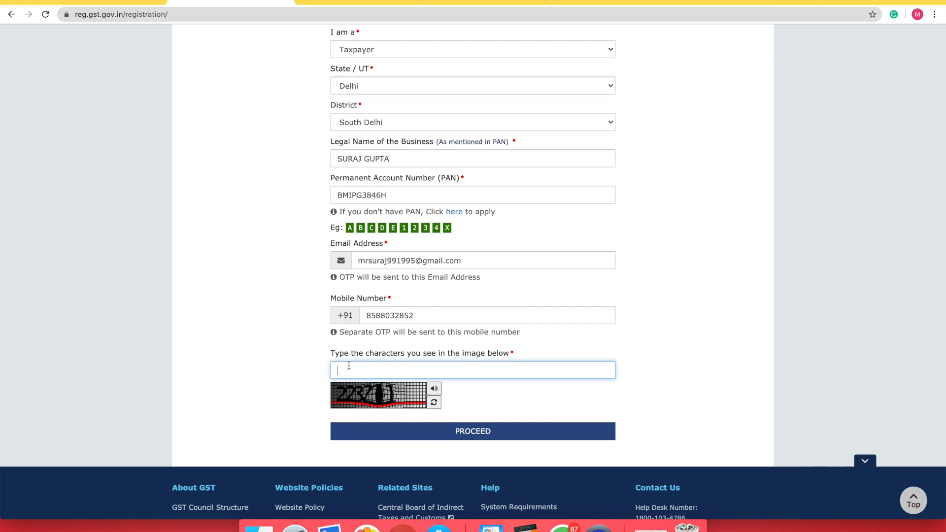
{"action": "type", "text": "223211"}
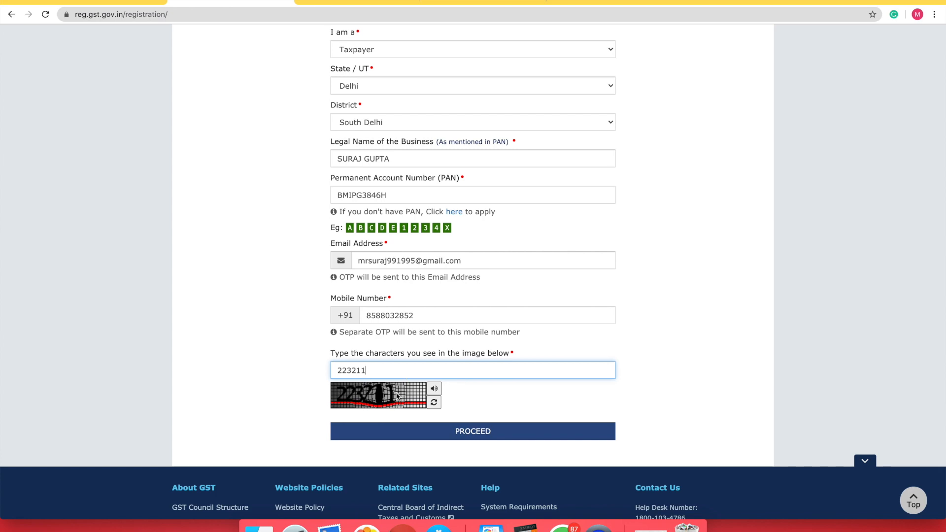
{"action": "left_click", "coordinate": [414, 433]}
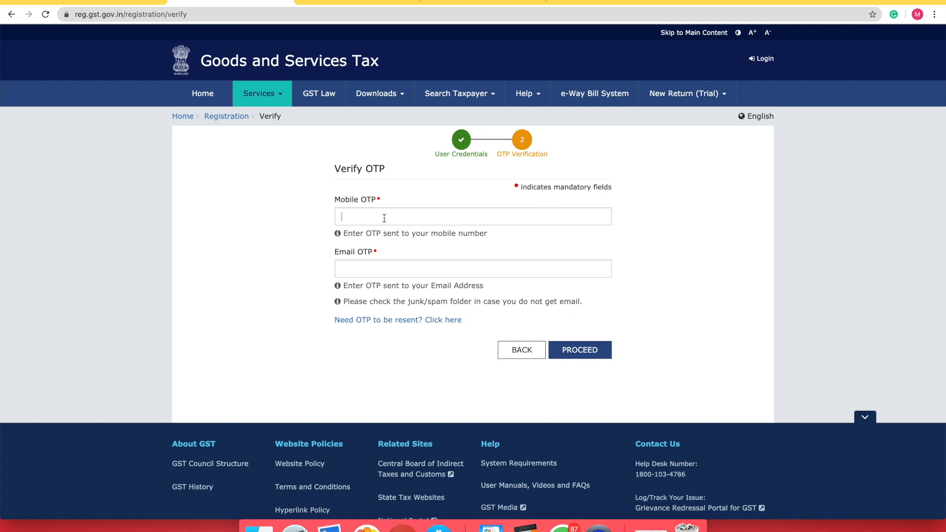
Enter the mobile and email OTPs and proceed to submit Part A
{"action": "left_click", "coordinate": [384, 218]}
{"action": "left_click", "coordinate": [501, 268]}
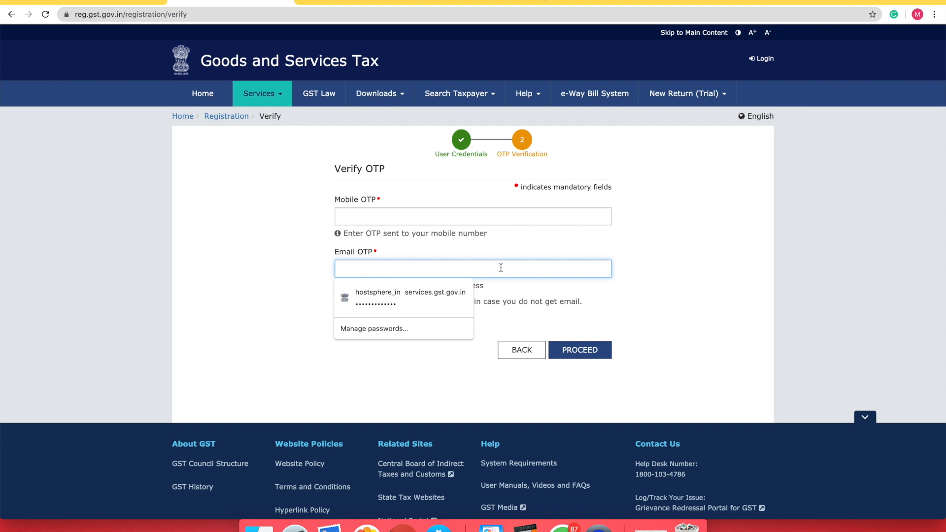
{"action": "left_click", "coordinate": [418, 217]}
{"action": "type", "text": "123"}
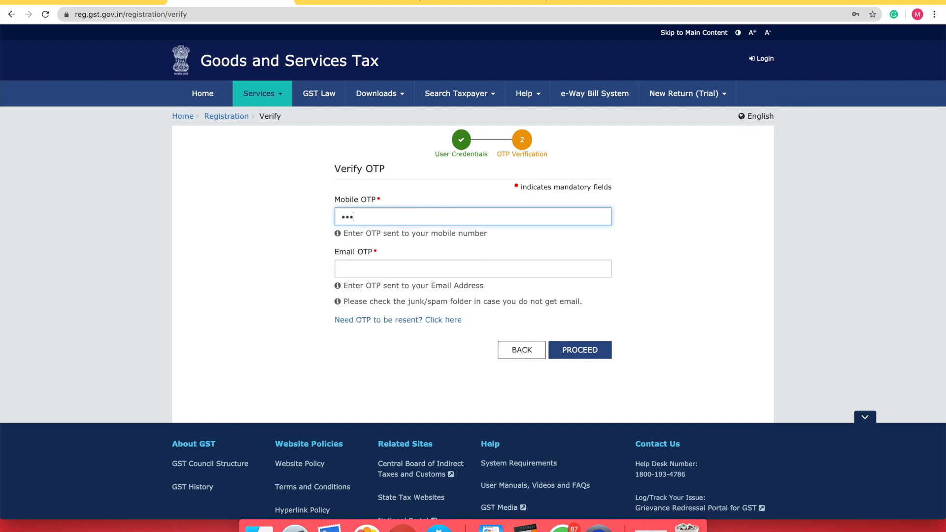
{"action": "type", "text": "456"}
{"action": "left_click", "coordinate": [404, 262]}
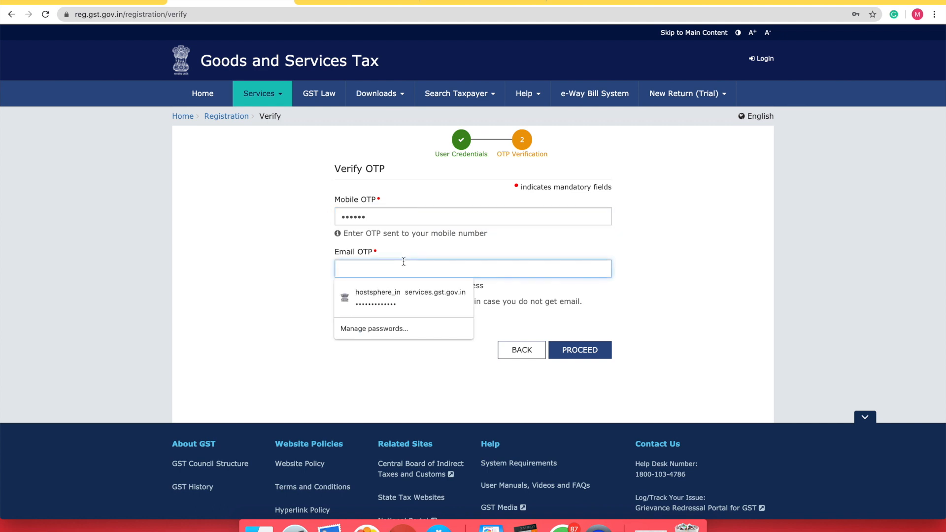
{"action": "type", "text": "123"}
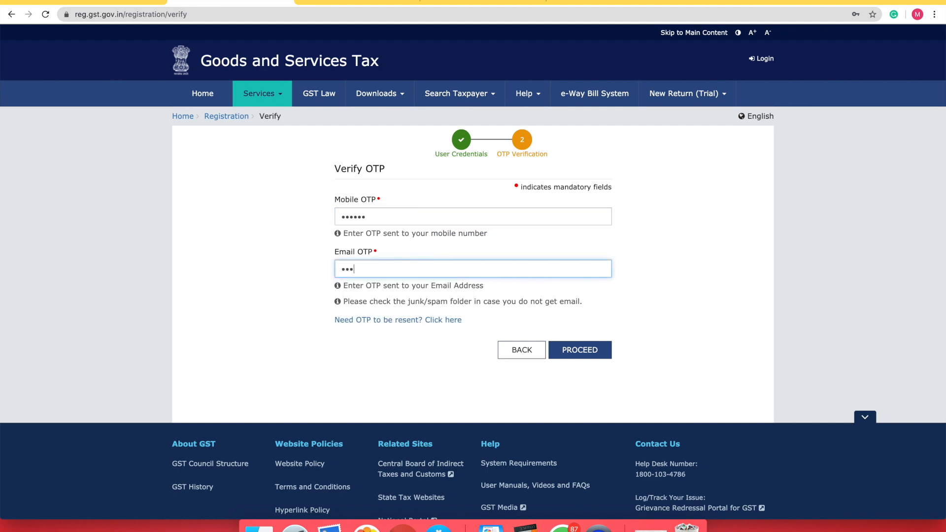
{"action": "type", "text": "456"}
{"action": "left_click", "coordinate": [585, 355]}
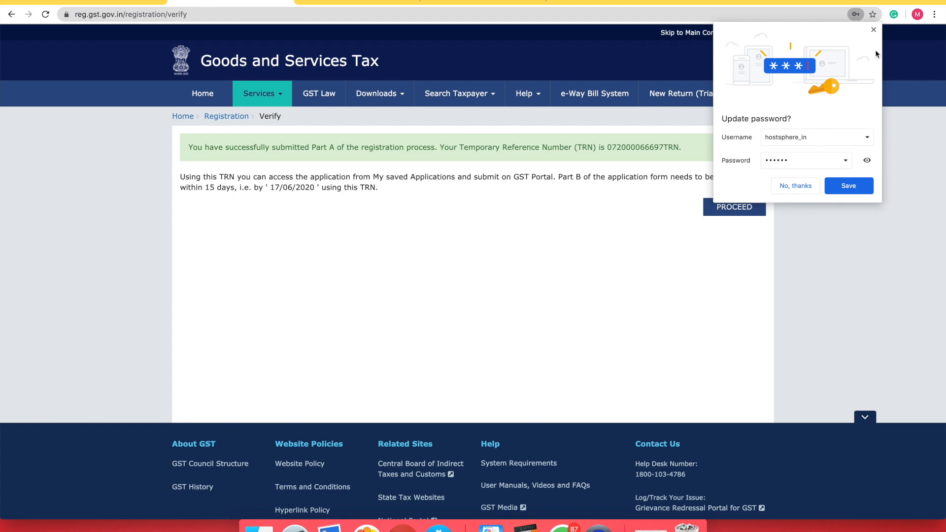
Copy the Temporary Reference Number and continue to the TRN login form
{"action": "left_click", "coordinate": [873, 31]}
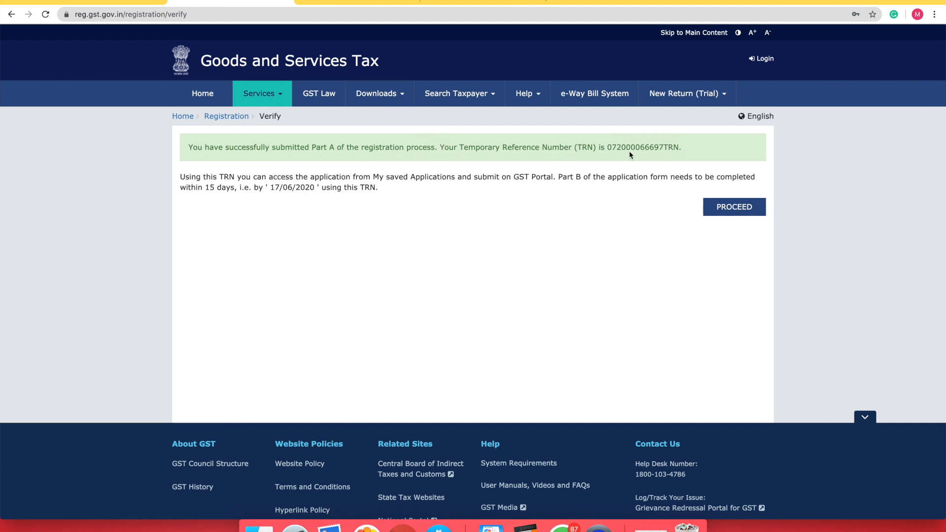
{"action": "left_click_drag", "start_coordinate": [609, 144], "coordinate": [678, 147]}
{"action": "right_click", "coordinate": [628, 144]}
{"action": "left_click", "coordinate": [648, 164]}
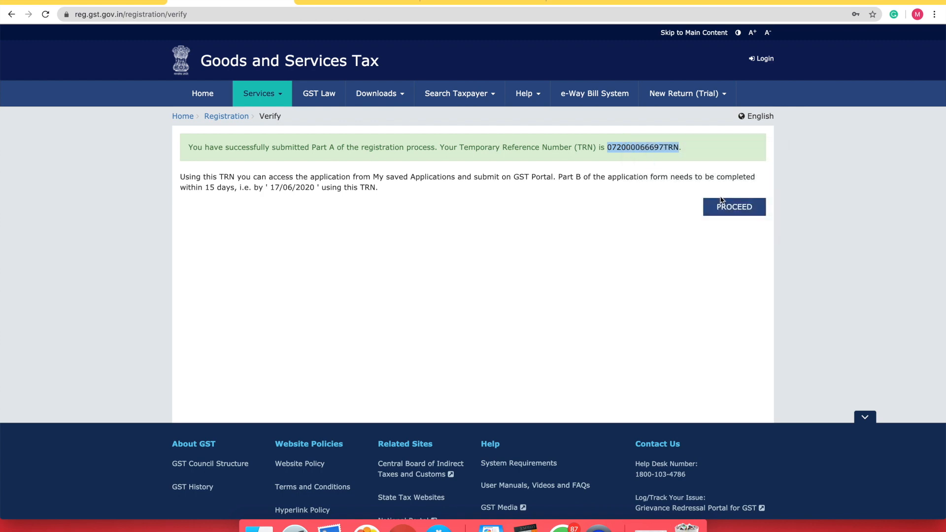
{"action": "left_click", "coordinate": [722, 205]}
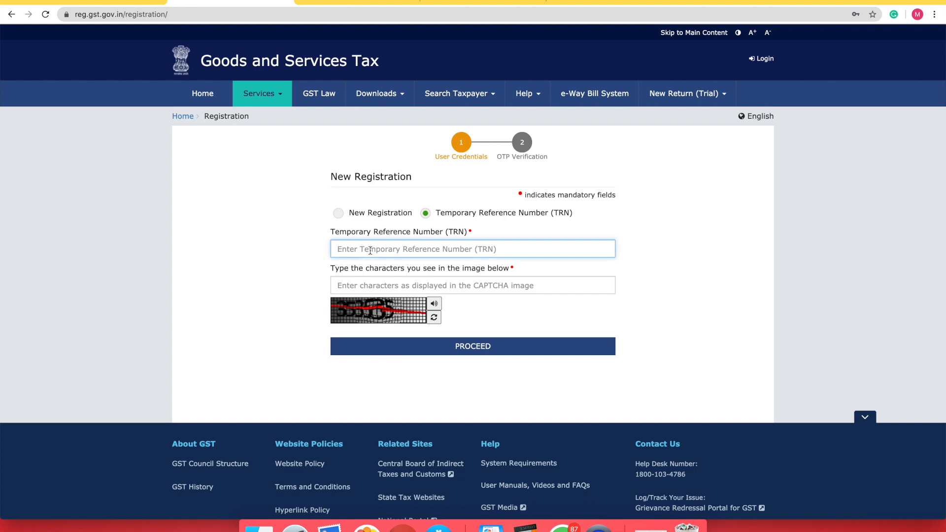
Paste the copied TRN, fill in the captcha characters and proceed
{"action": "key", "text": "super+v"}
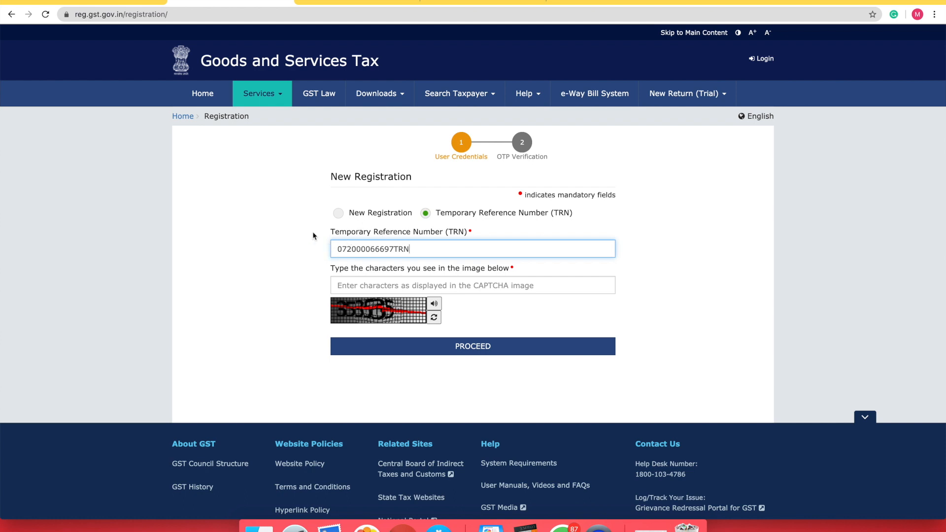
{"action": "left_click", "coordinate": [355, 282]}
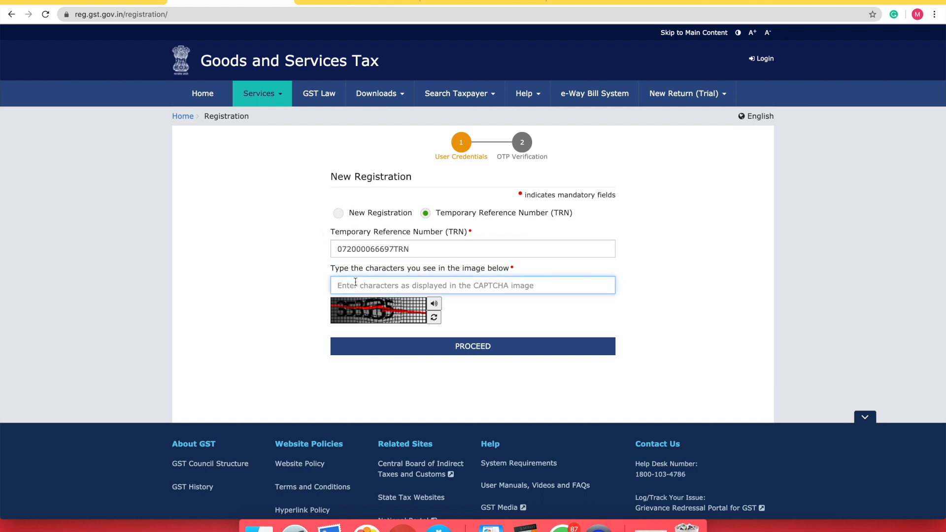
{"action": "type", "text": "353"}
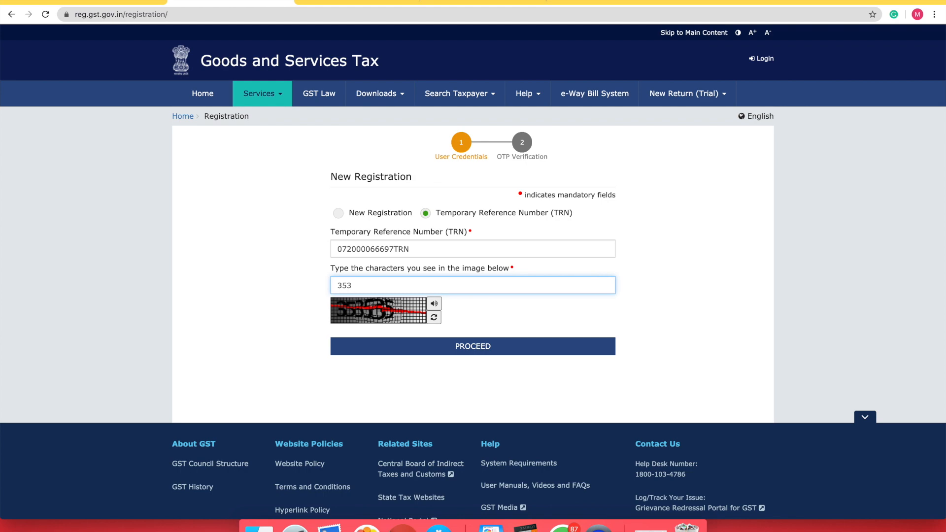
{"action": "type", "text": "535"}
{"action": "left_click", "coordinate": [459, 348]}
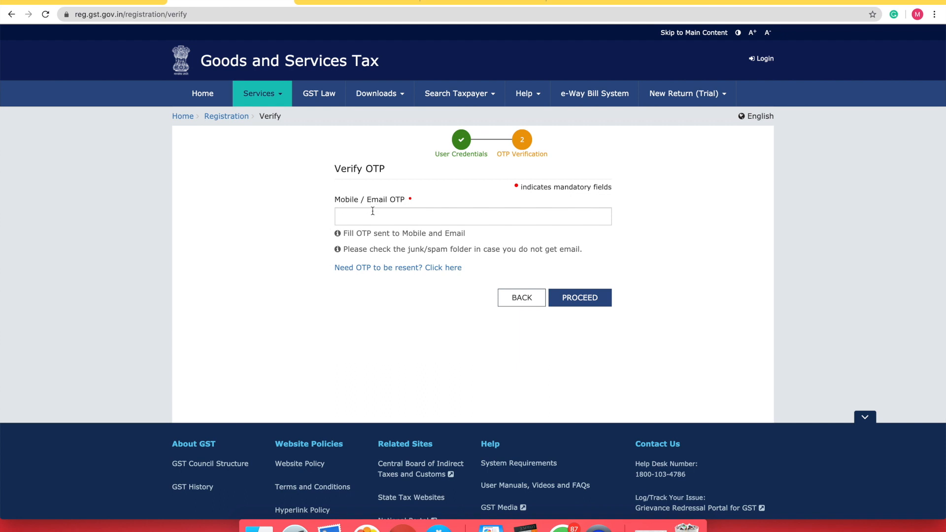
Enter the received mobile/email OTP and submit it to verify the new registration
{"action": "left_click", "coordinate": [388, 217]}
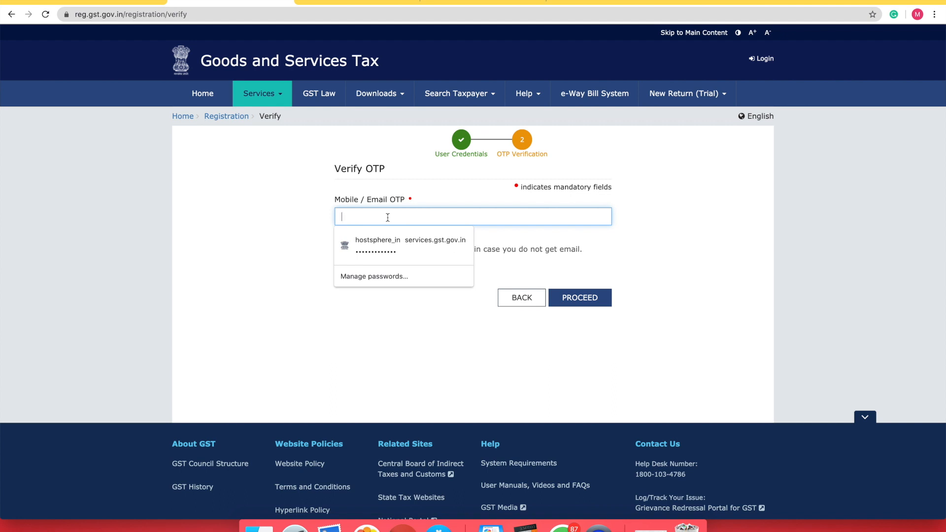
{"action": "type", "text": "•••"}
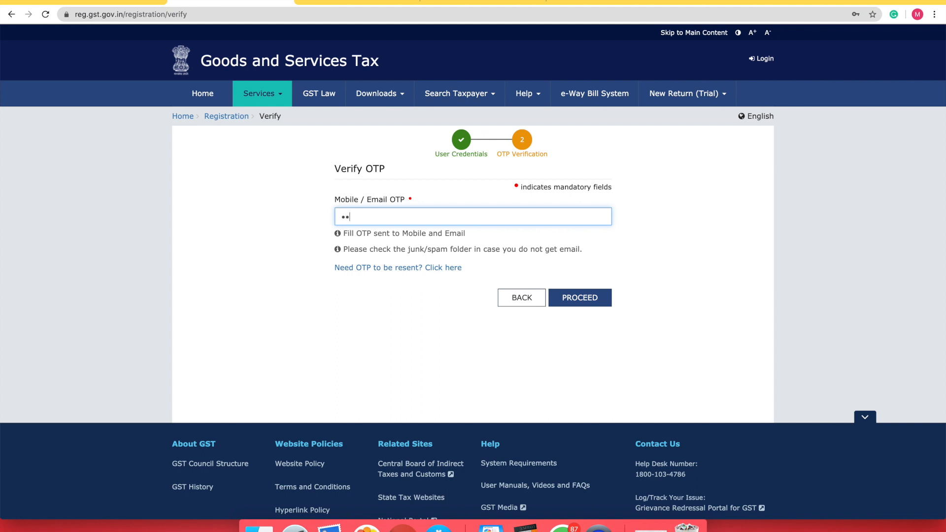
{"action": "type", "text": "•••"}
{"action": "left_click", "coordinate": [591, 303]}
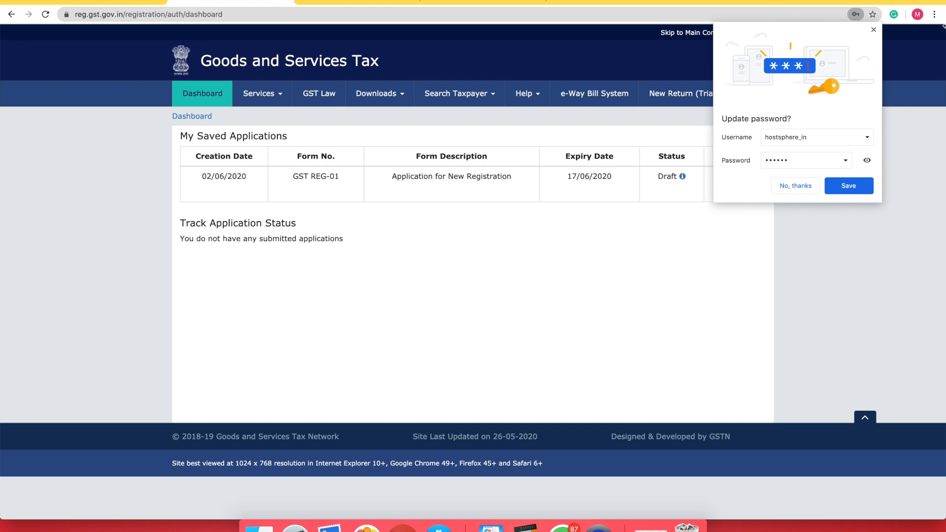
Close Chrome's 'Update password?' popup so the Draft GST REG-01 application shows on the dashboard
{"action": "left_click", "coordinate": [874, 30]}
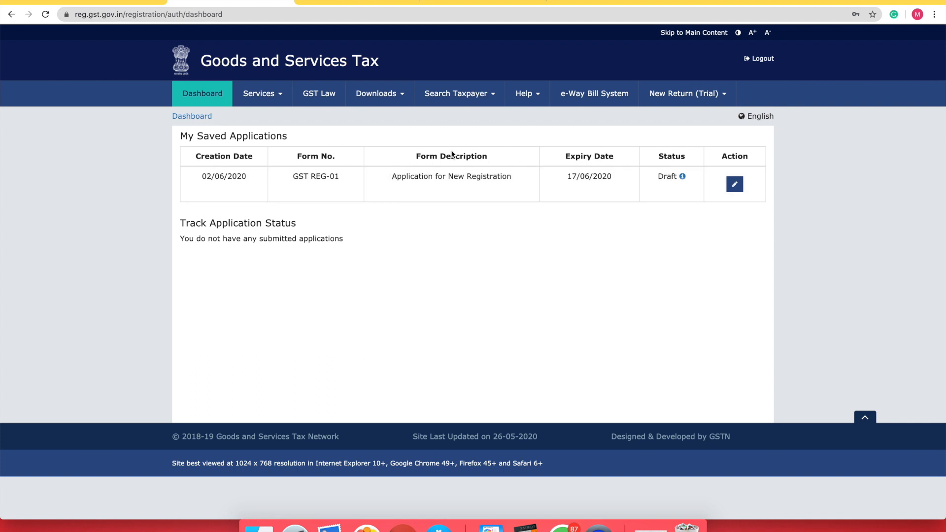
Resume editing the draft GST REG-01 application and fill in the business trade name
{"action": "left_click", "coordinate": [736, 185]}
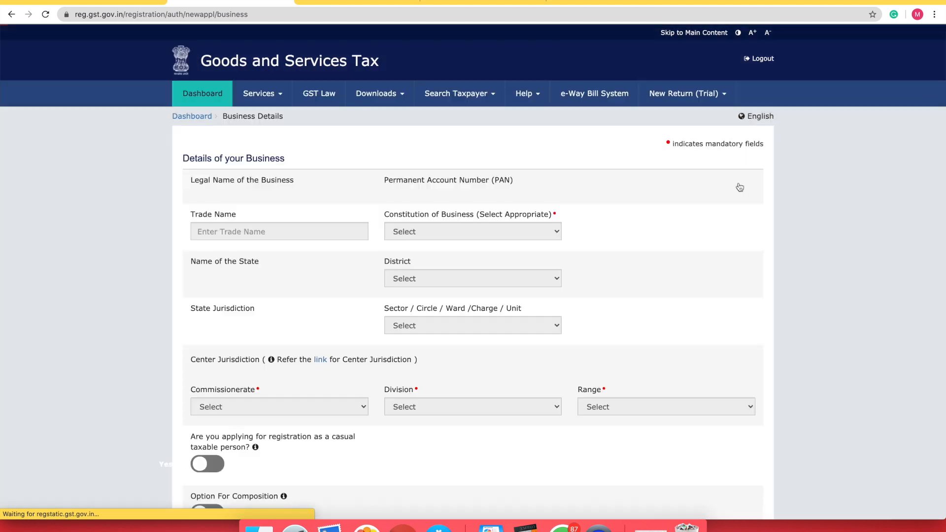
{"action": "scroll", "coordinate": [427, 318], "scroll_direction": "down", "scroll_amount": 3}
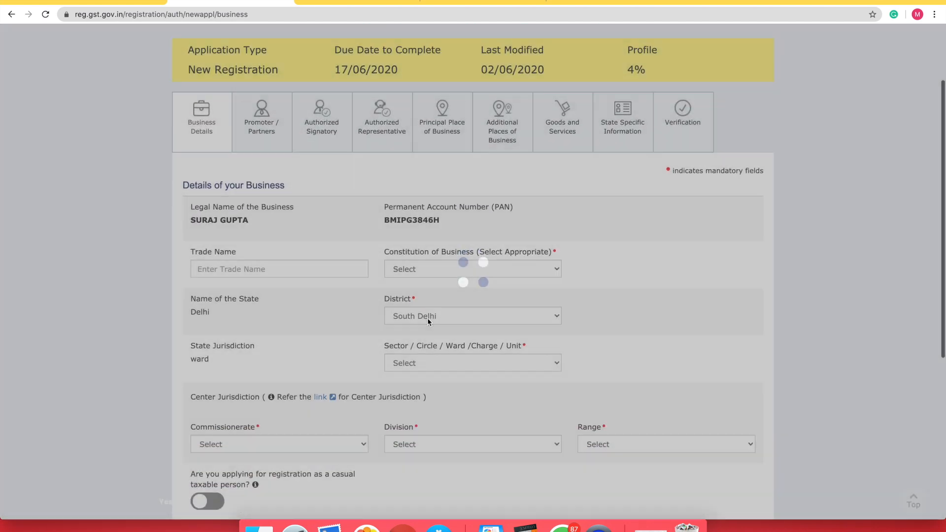
{"action": "scroll", "coordinate": [403, 305], "scroll_direction": "down", "scroll_amount": 2}
{"action": "scroll", "coordinate": [348, 218], "scroll_direction": "up", "scroll_amount": 1}
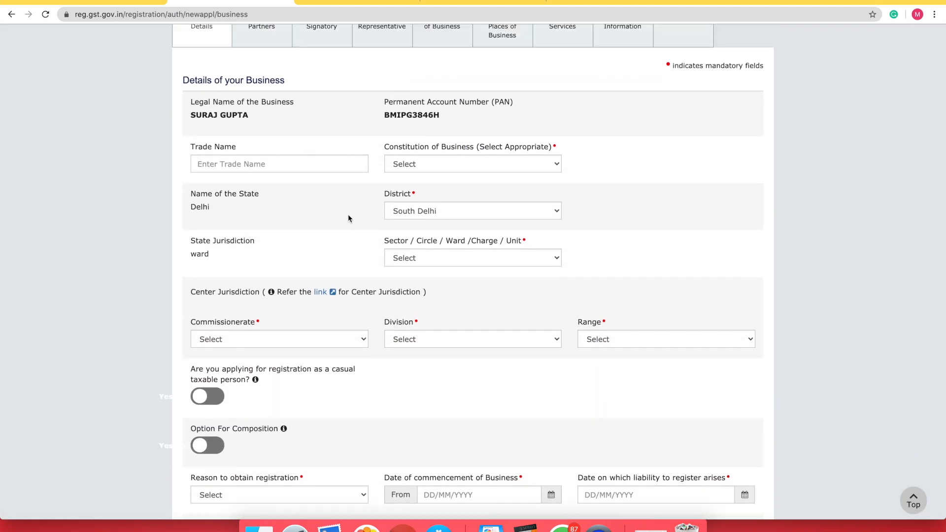
{"action": "left_click", "coordinate": [218, 164]}
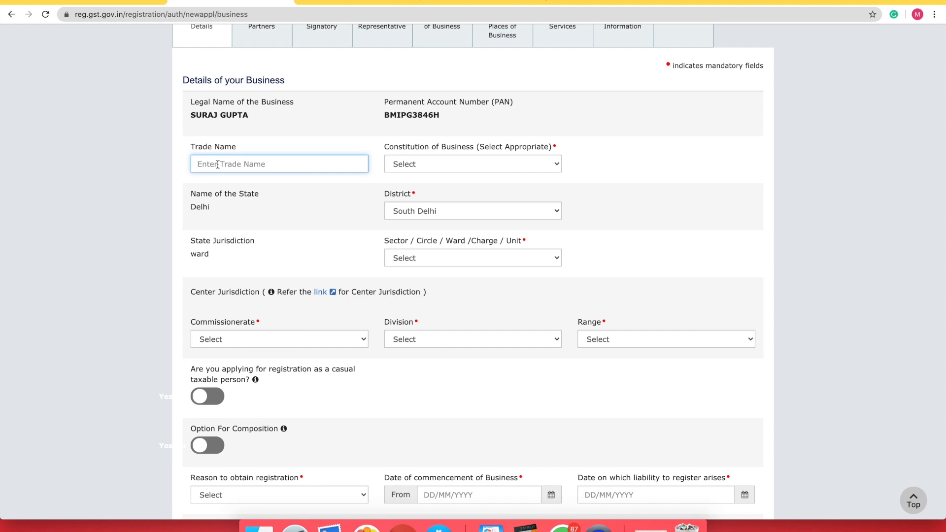
{"action": "type", "text": "Suraj Traders"}
{"action": "left_click", "coordinate": [466, 168]}
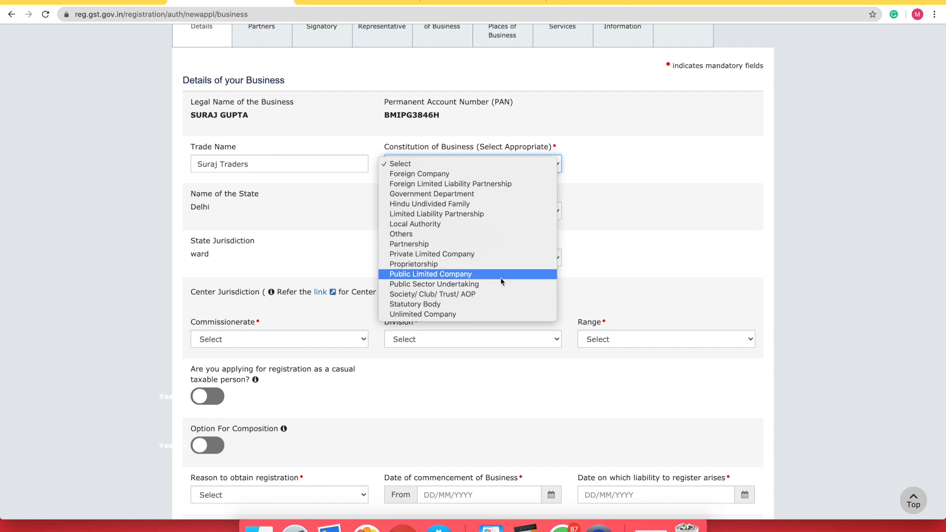
Choose Proprietorship as constitution, keep South Delhi as district, and select Ward 300 (E-Commerce)
{"action": "left_click", "coordinate": [438, 269]}
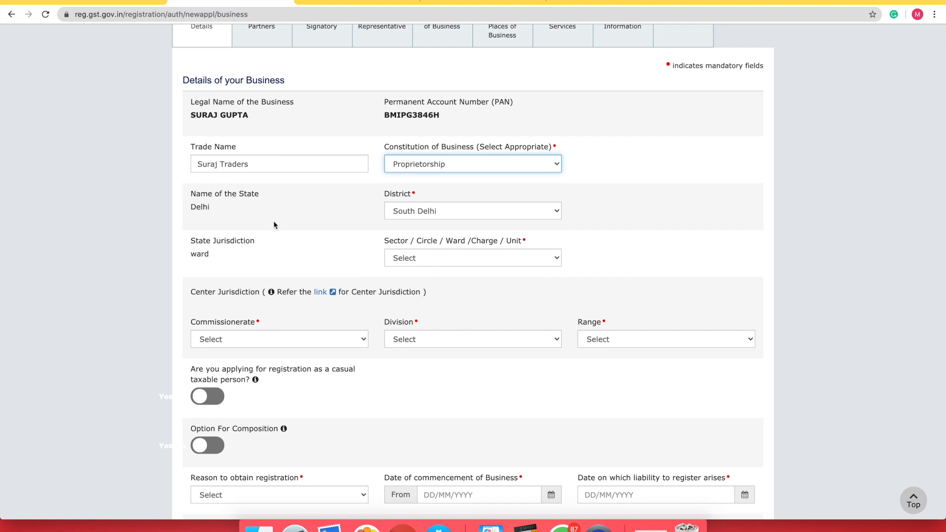
{"action": "left_click", "coordinate": [410, 212]}
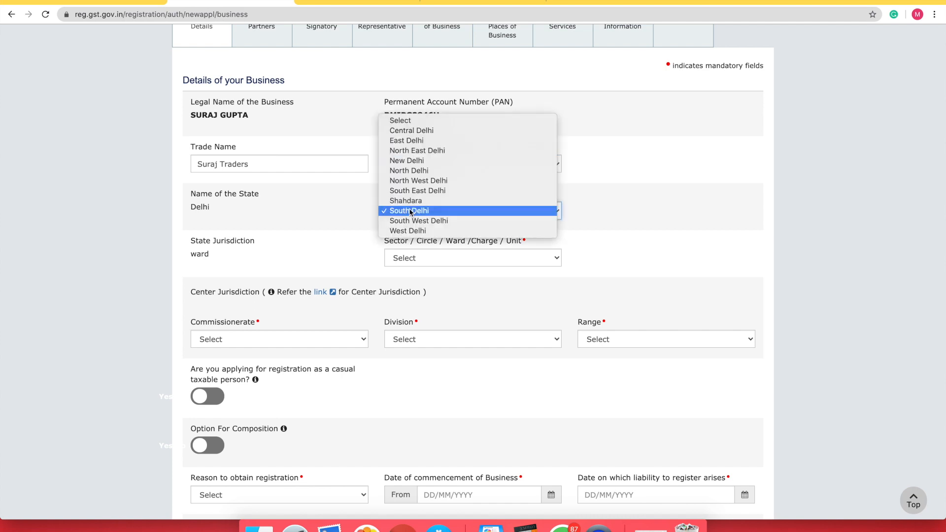
{"action": "left_click", "coordinate": [410, 211]}
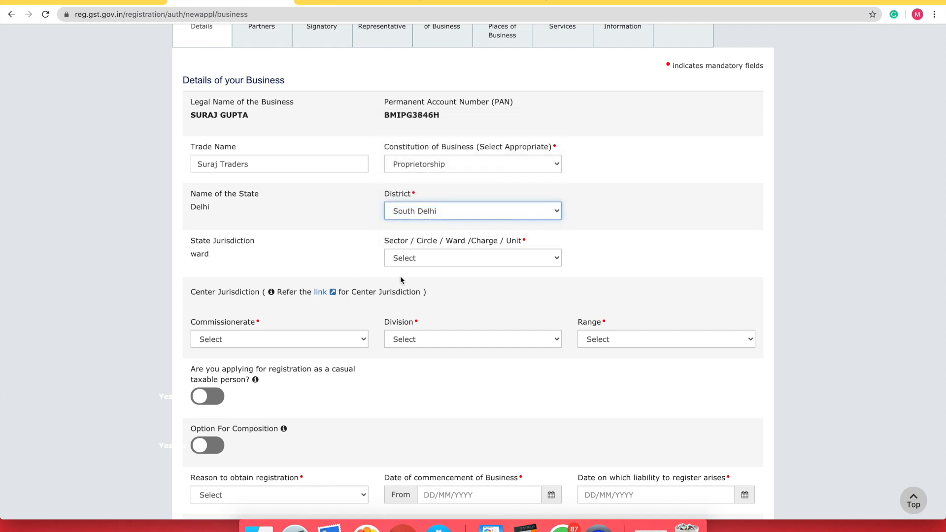
{"action": "left_click", "coordinate": [426, 260]}
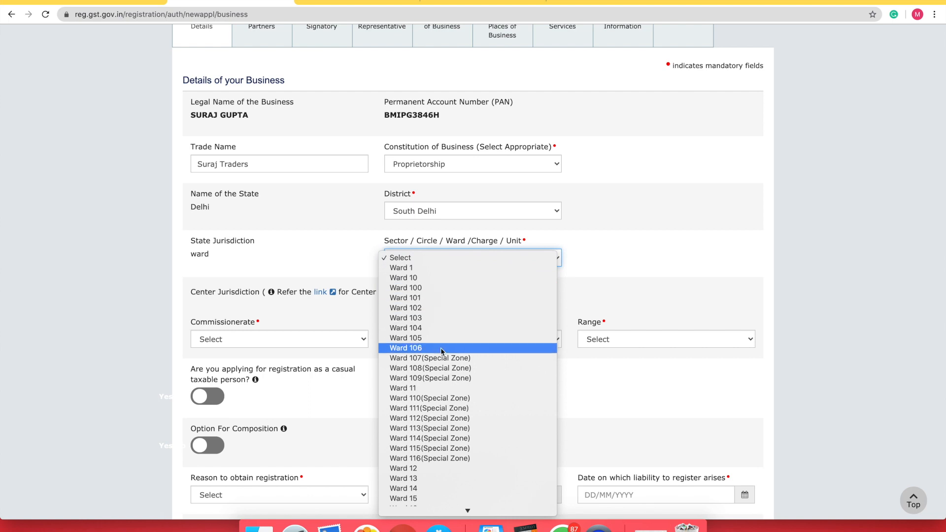
{"action": "scroll", "coordinate": [452, 456], "scroll_direction": "down", "scroll_amount": 10}
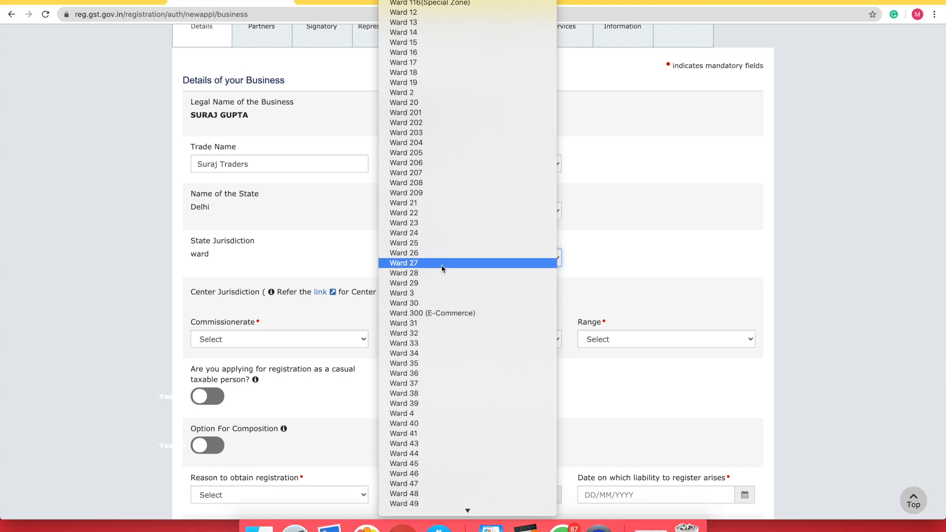
{"action": "scroll", "coordinate": [442, 267], "scroll_direction": "up", "scroll_amount": 4}
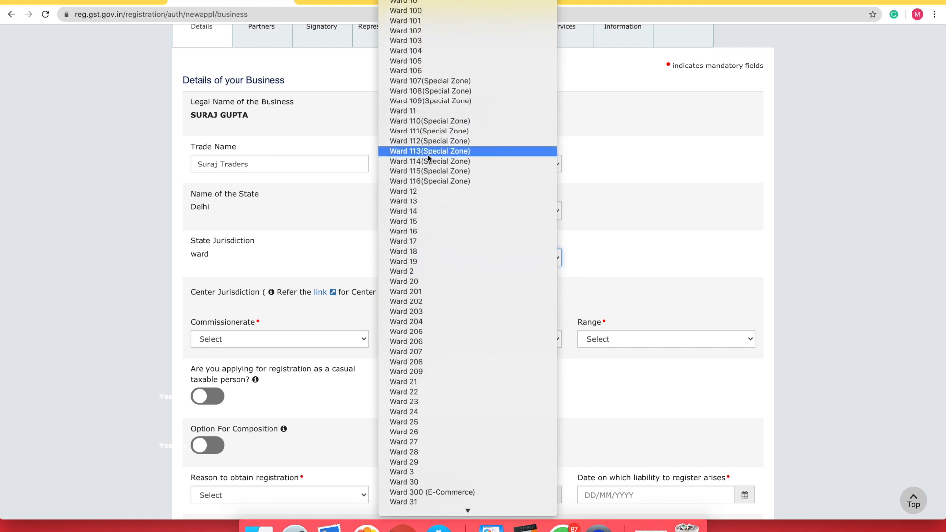
{"action": "scroll", "coordinate": [427, 156], "scroll_direction": "down", "scroll_amount": 15}
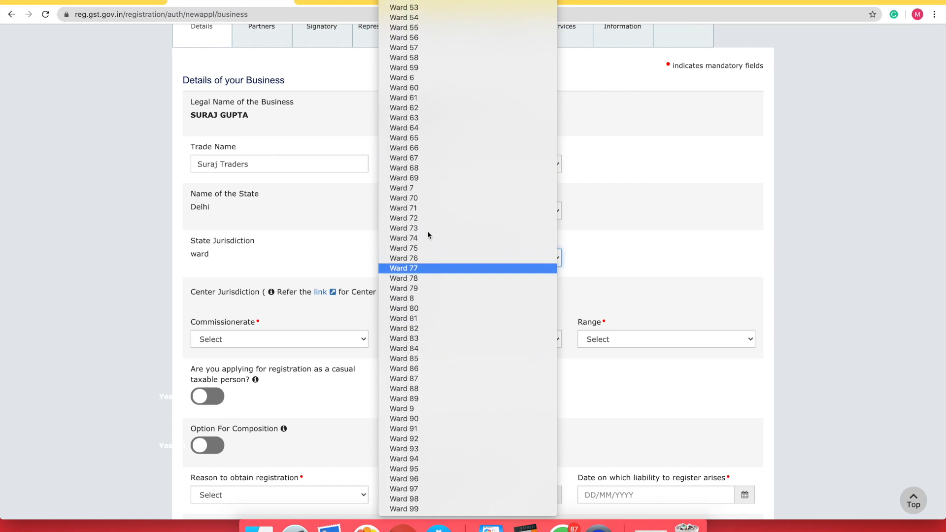
{"action": "scroll", "coordinate": [428, 218], "scroll_direction": "up", "scroll_amount": 8}
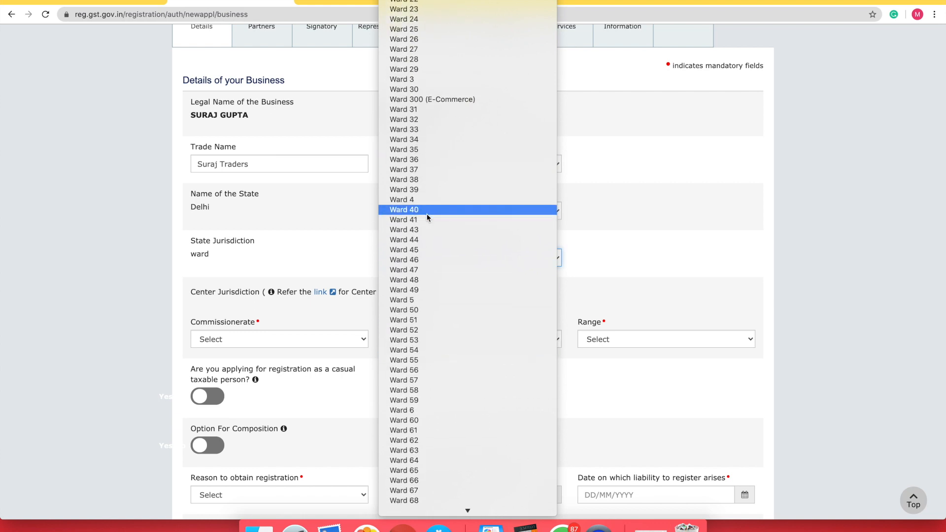
{"action": "scroll", "coordinate": [428, 218], "scroll_direction": "up", "scroll_amount": 1}
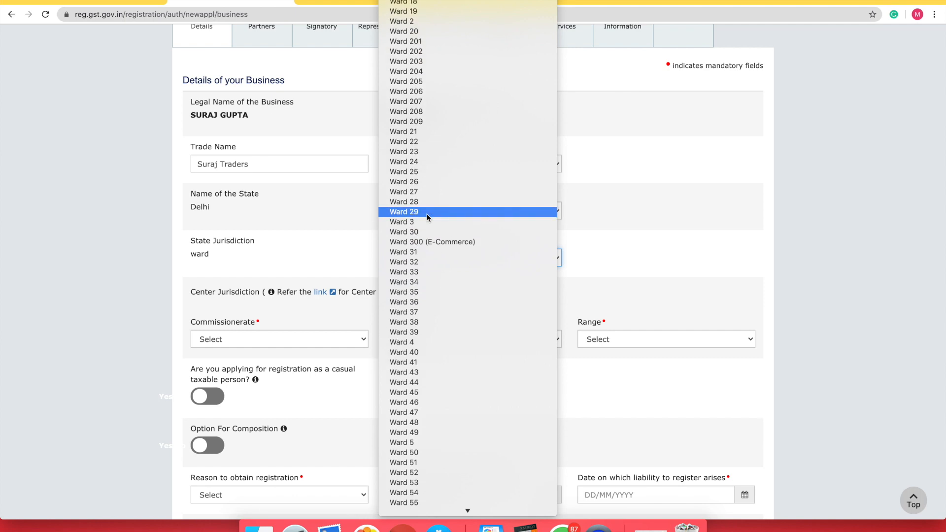
{"action": "left_click", "coordinate": [426, 241]}
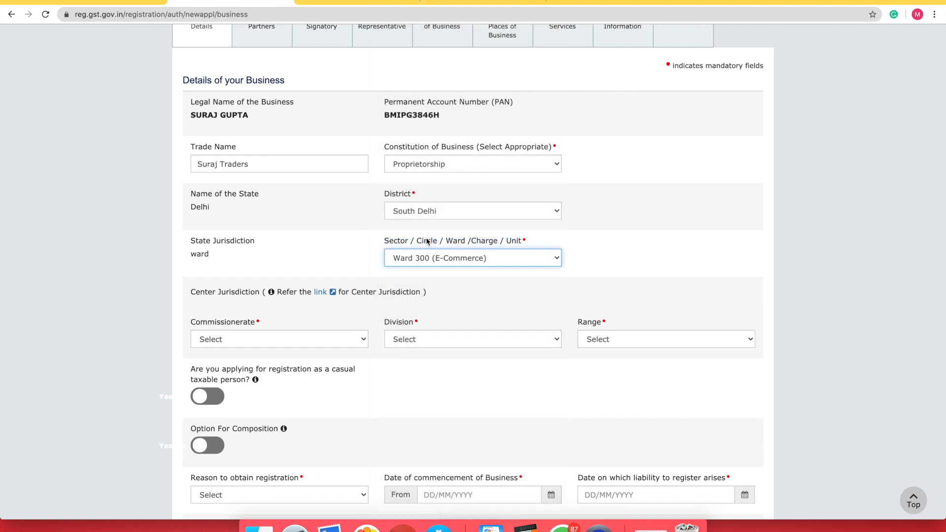
Choose DELHI SOUTH as commissionerate and OKHLA as division for centre jurisdiction
{"action": "scroll", "coordinate": [342, 286], "scroll_direction": "down", "scroll_amount": 1}
{"action": "scroll", "coordinate": [342, 286], "scroll_direction": "down", "scroll_amount": 5}
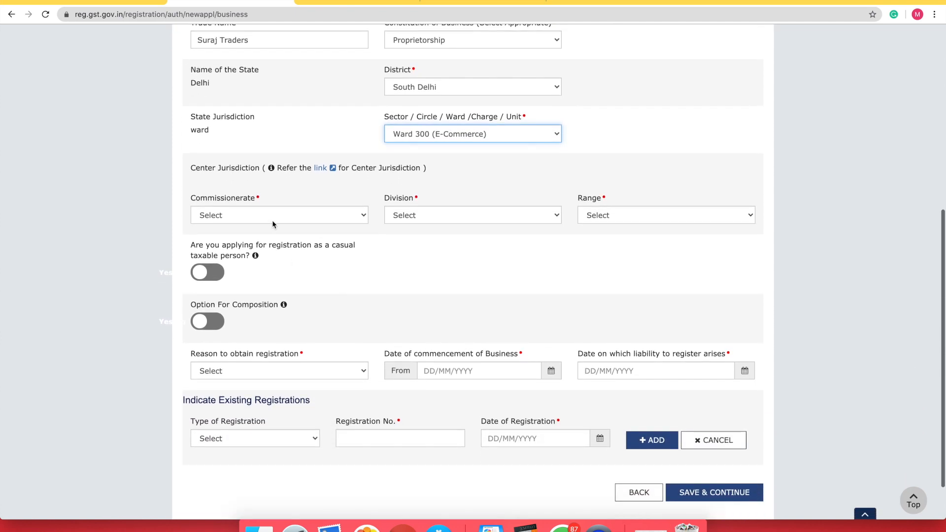
{"action": "left_click", "coordinate": [312, 213]}
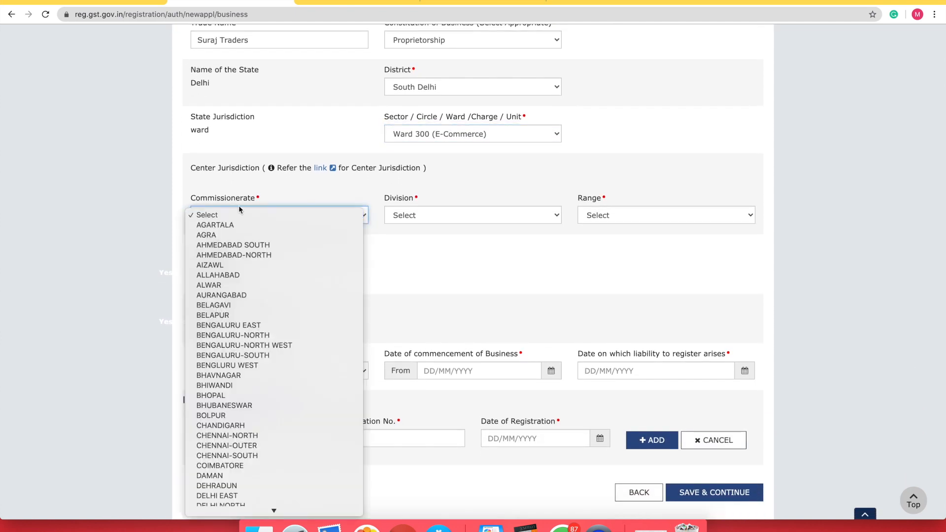
{"action": "scroll", "coordinate": [278, 301], "scroll_direction": "down", "scroll_amount": 10}
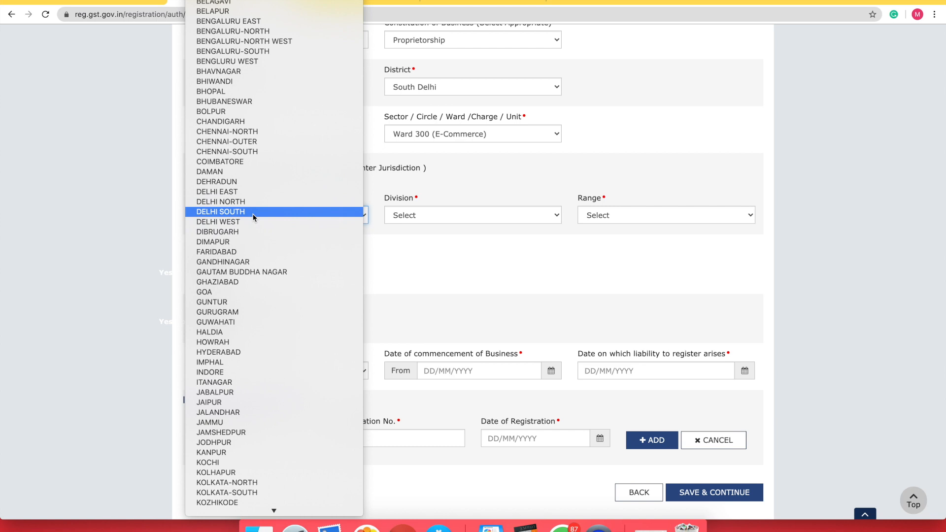
{"action": "left_click", "coordinate": [234, 213]}
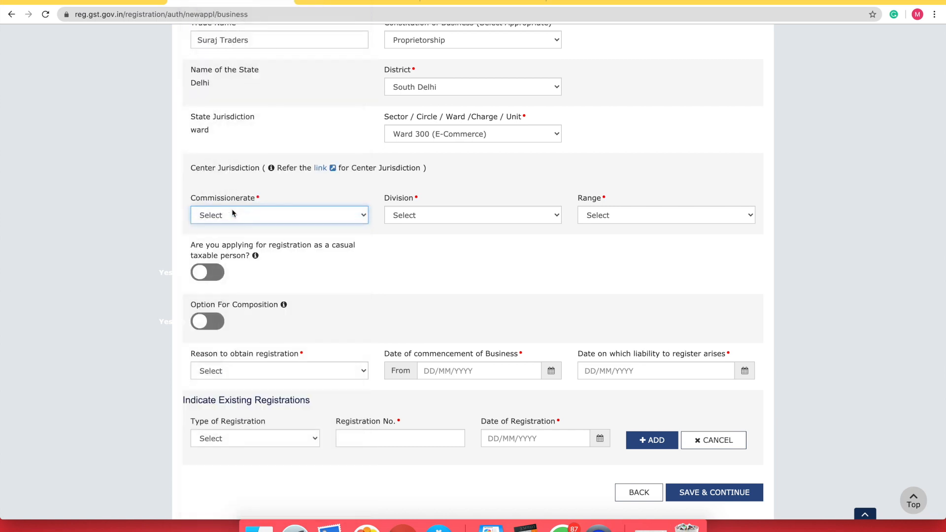
{"action": "left_click", "coordinate": [426, 216]}
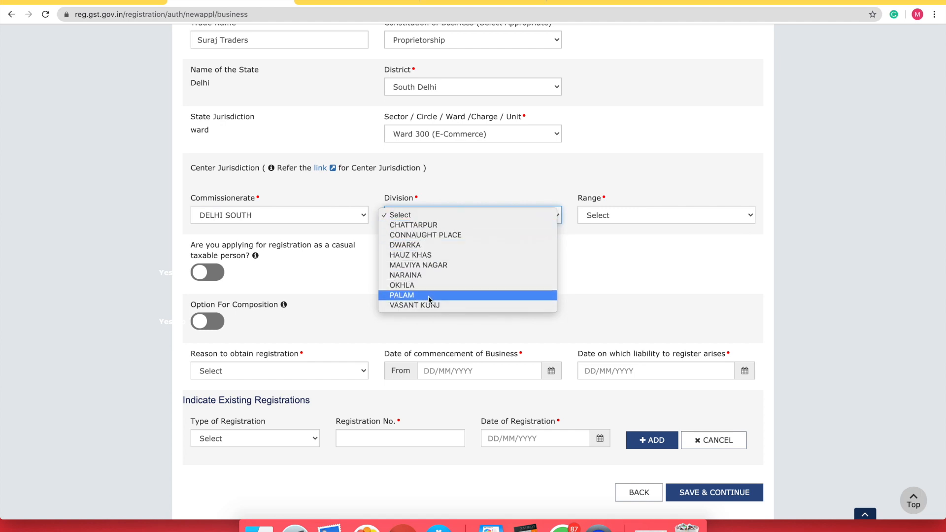
{"action": "left_click", "coordinate": [412, 285]}
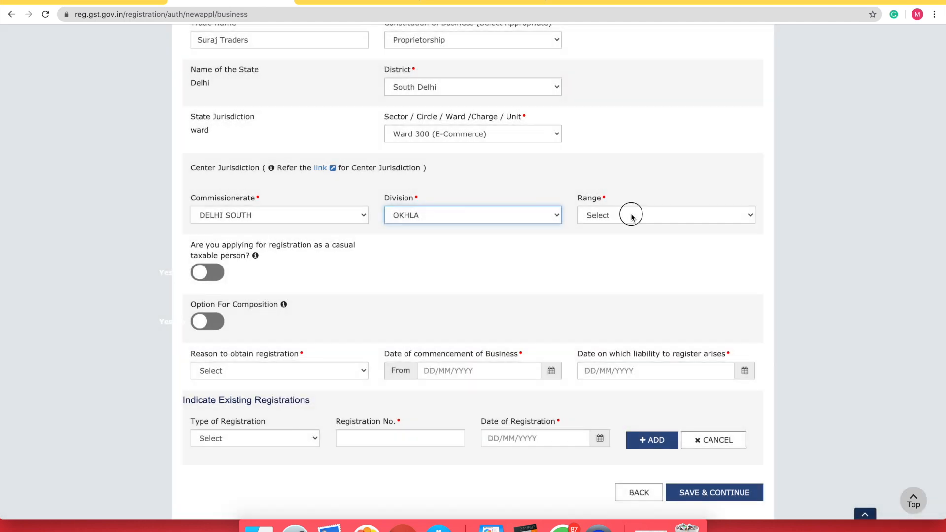
Set the centre jurisdiction range to RANGE - 80, keeping OKHLA as the division
{"action": "left_click", "coordinate": [633, 217]}
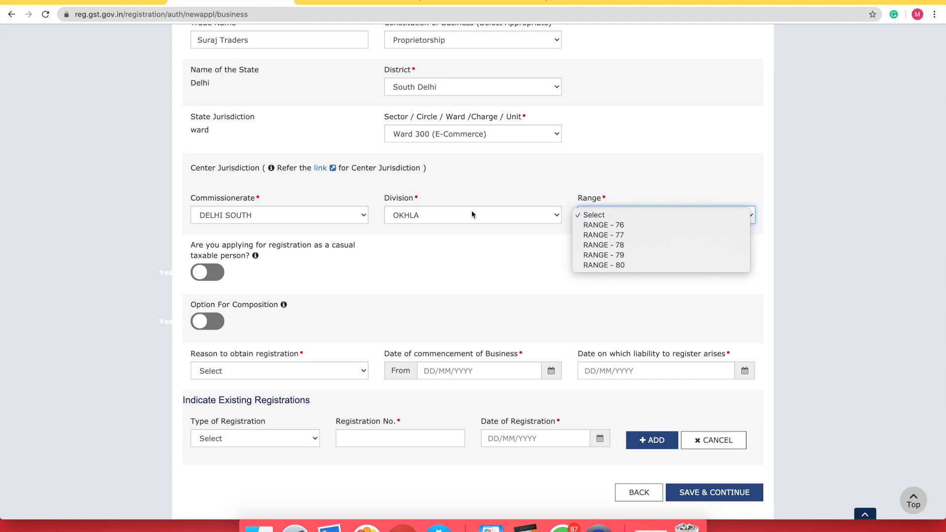
{"action": "left_click", "coordinate": [439, 214]}
{"action": "left_click", "coordinate": [439, 214]}
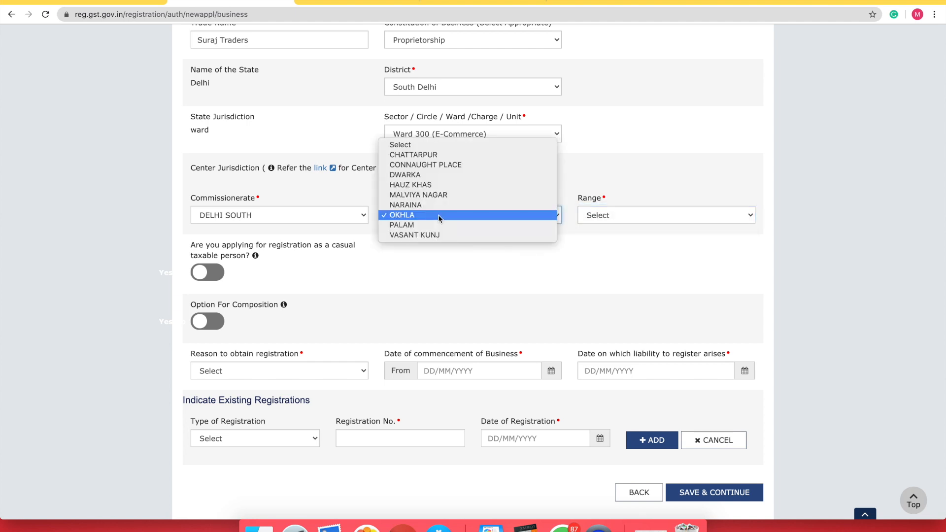
{"action": "left_click", "coordinate": [439, 216]}
{"action": "left_click", "coordinate": [623, 214]}
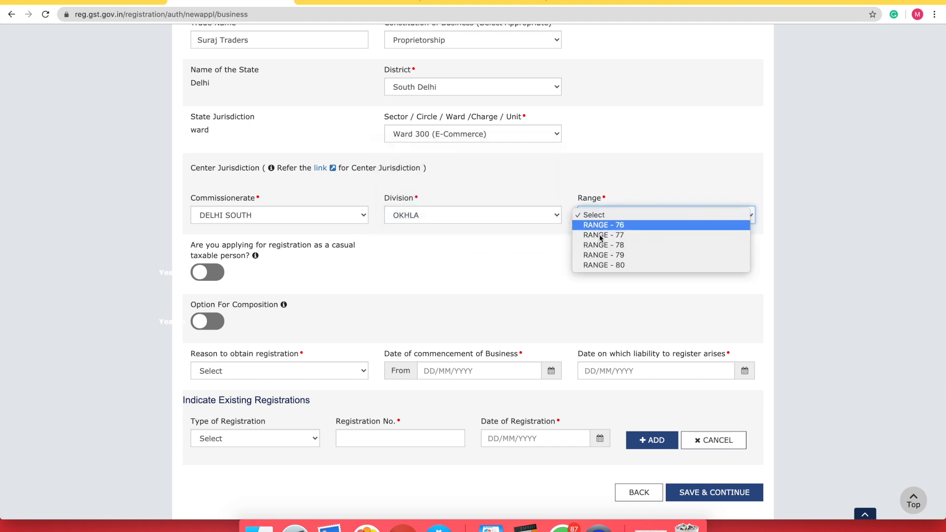
{"action": "left_click", "coordinate": [616, 255]}
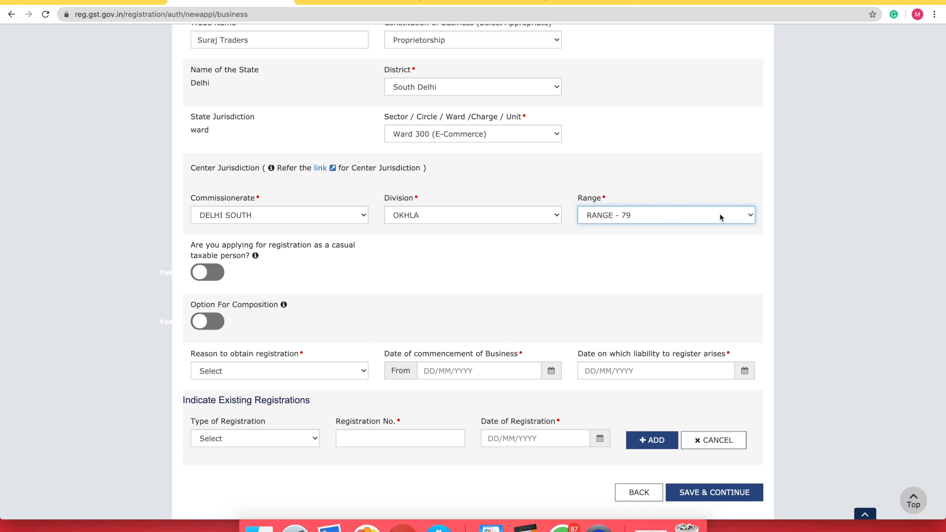
{"action": "left_click", "coordinate": [655, 216]}
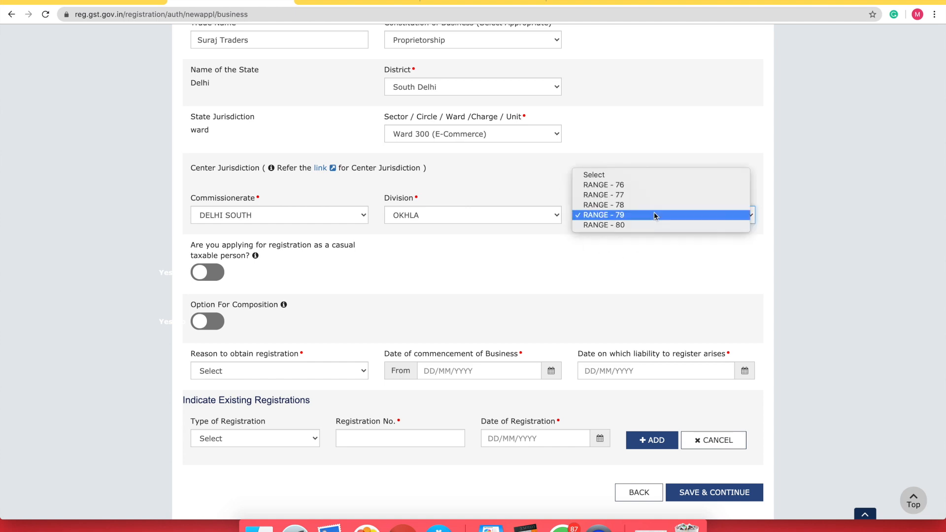
{"action": "left_click", "coordinate": [613, 185]}
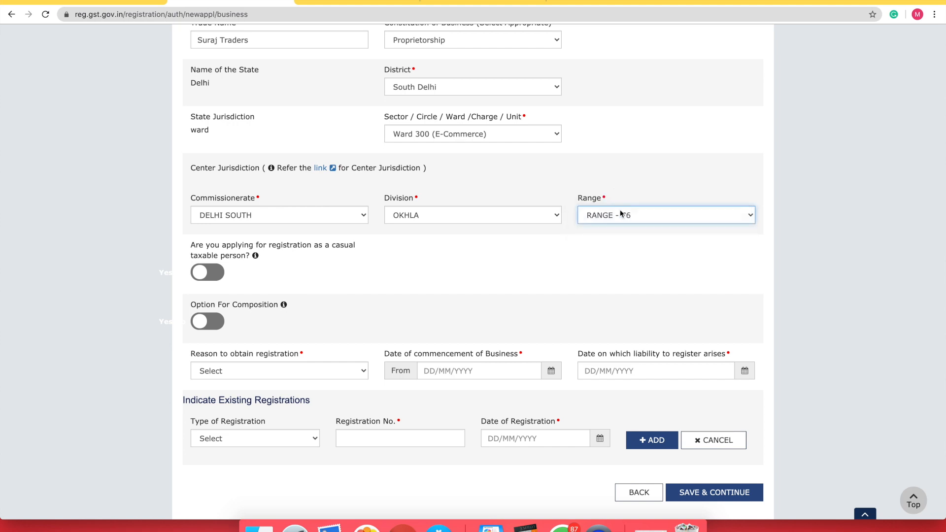
{"action": "left_click", "coordinate": [620, 209]}
{"action": "left_click", "coordinate": [620, 215]}
{"action": "left_click", "coordinate": [619, 222]}
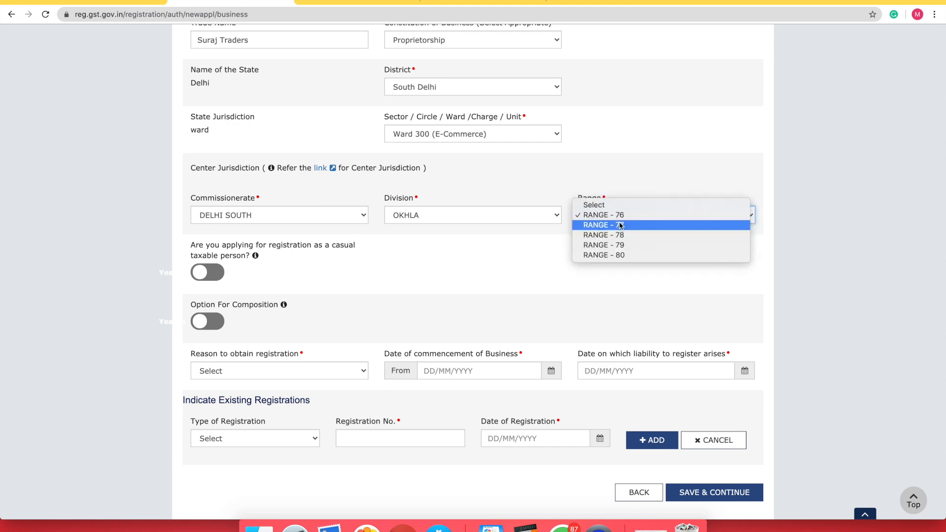
{"action": "left_click", "coordinate": [622, 246]}
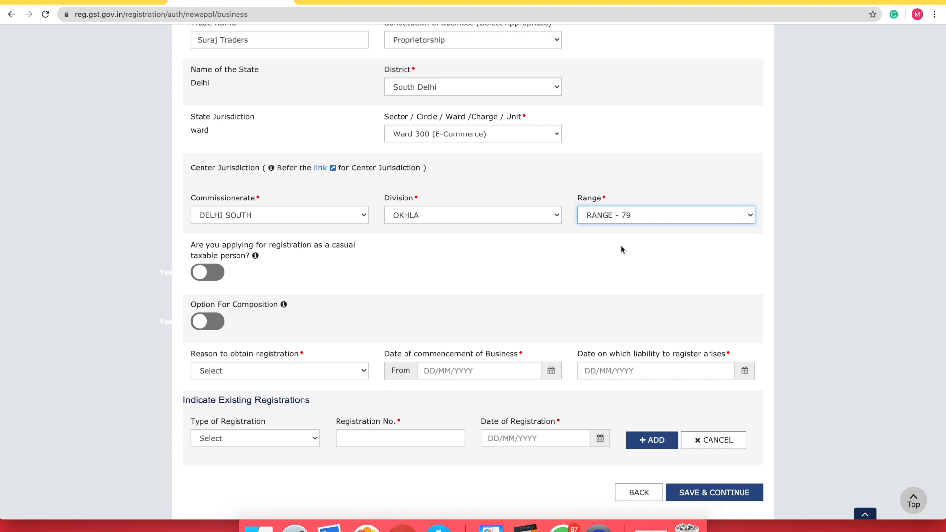
{"action": "left_click", "coordinate": [616, 213]}
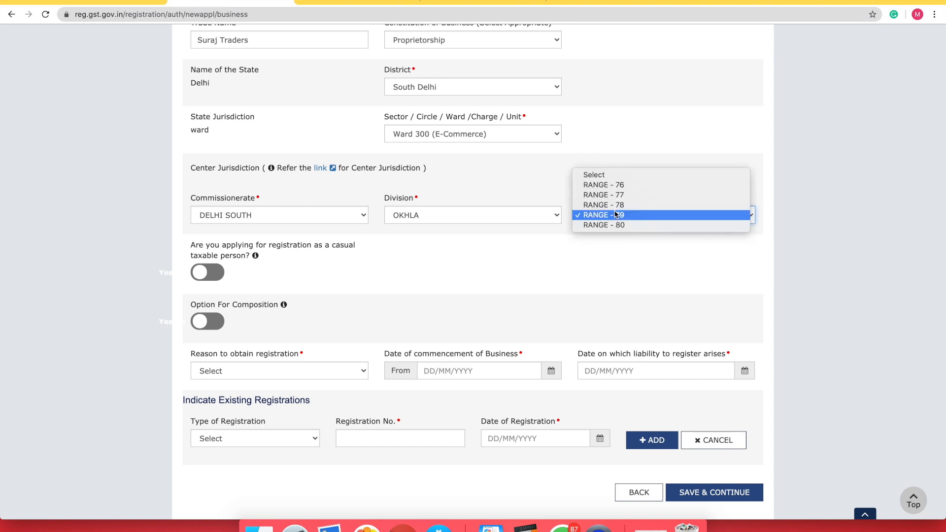
{"action": "left_click", "coordinate": [616, 185]}
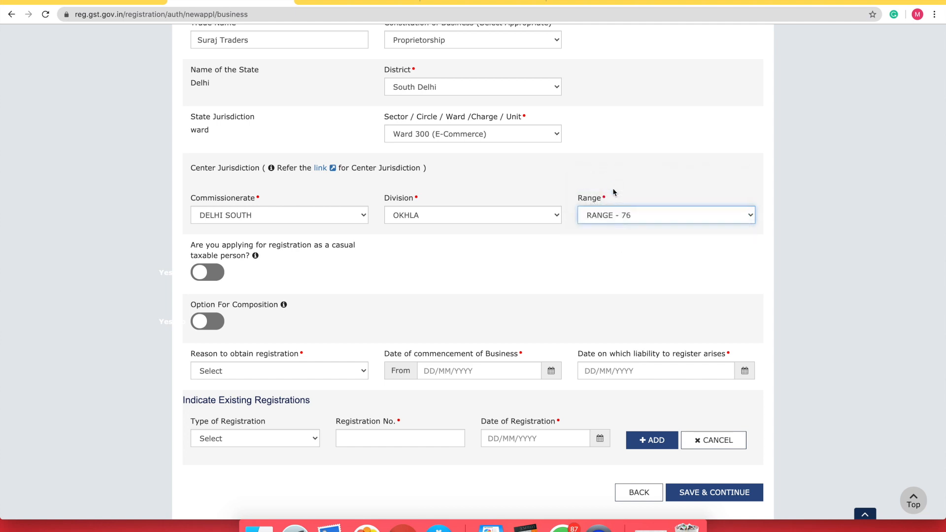
{"action": "left_click", "coordinate": [610, 216]}
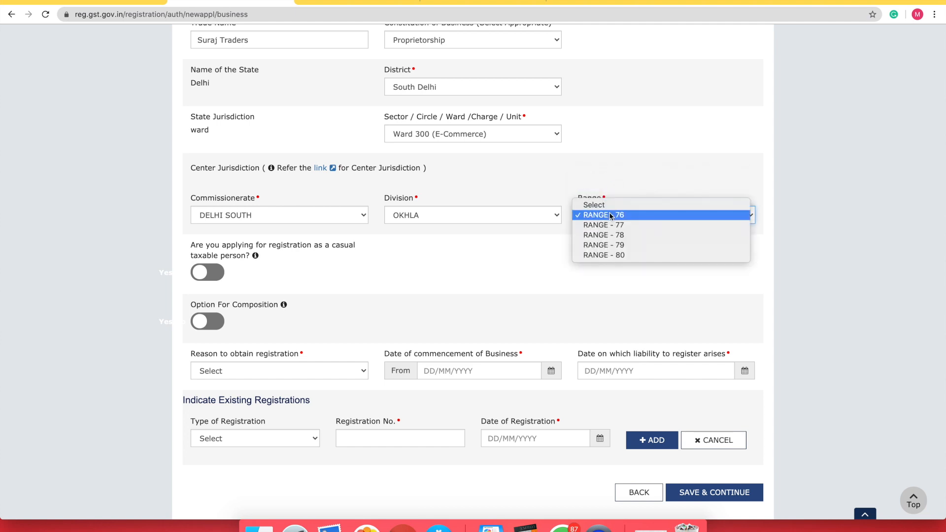
{"action": "left_click", "coordinate": [615, 255]}
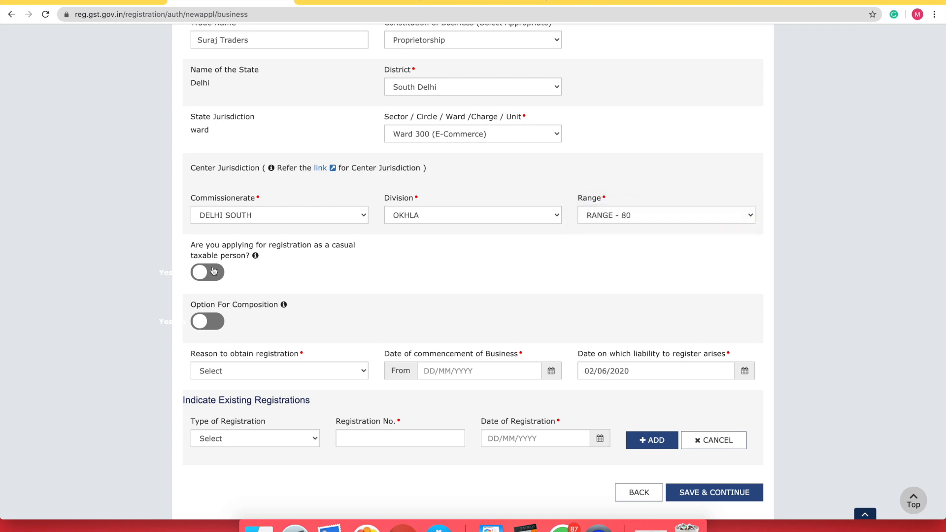
Pick Selling through e-Commerce portal as the registration reason, leaving casual taxable and composition off
{"action": "mouse_move", "coordinate": [255, 256]}
{"action": "scroll", "coordinate": [216, 271], "scroll_direction": "down", "scroll_amount": 2}
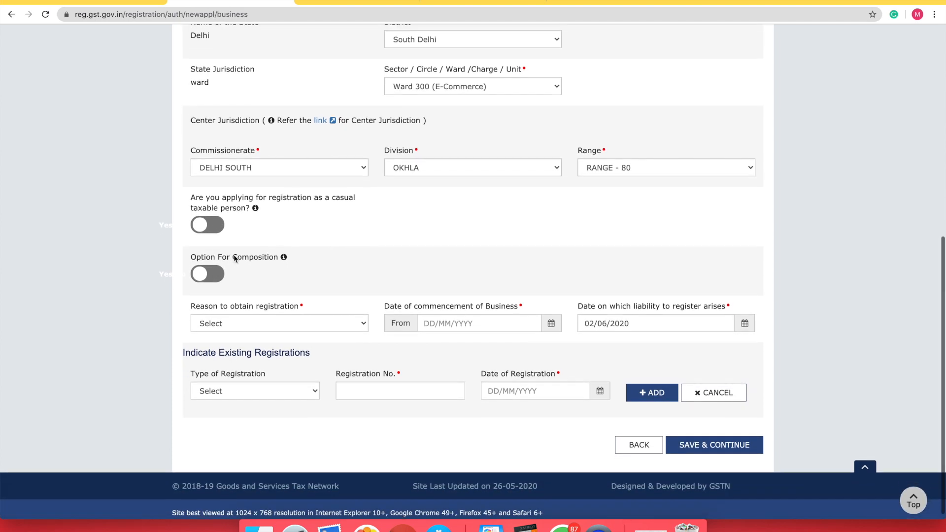
{"action": "mouse_move", "coordinate": [284, 258]}
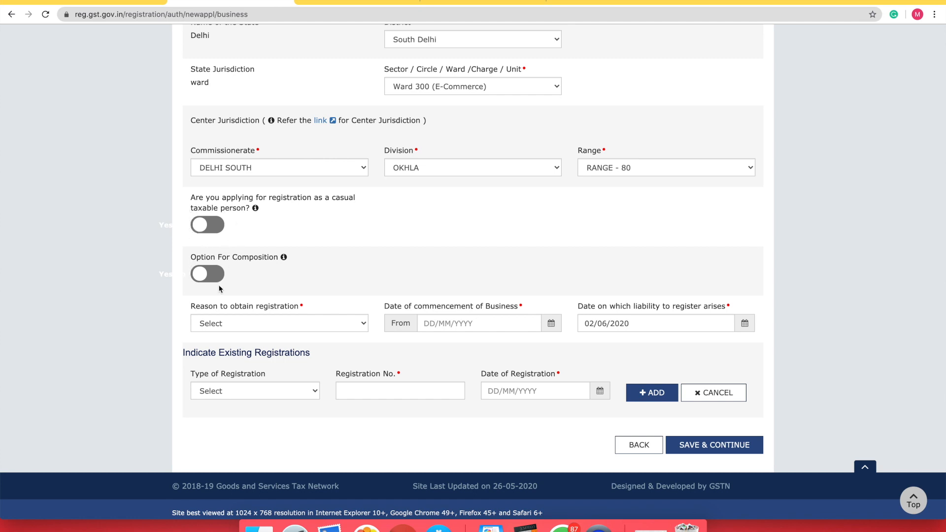
{"action": "scroll", "coordinate": [273, 294], "scroll_direction": "down", "scroll_amount": 1}
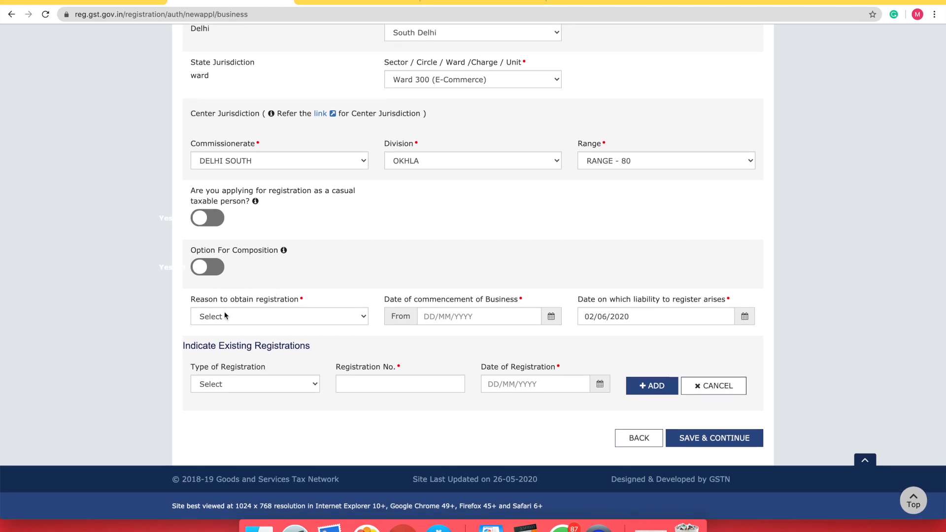
{"action": "left_click", "coordinate": [253, 318]}
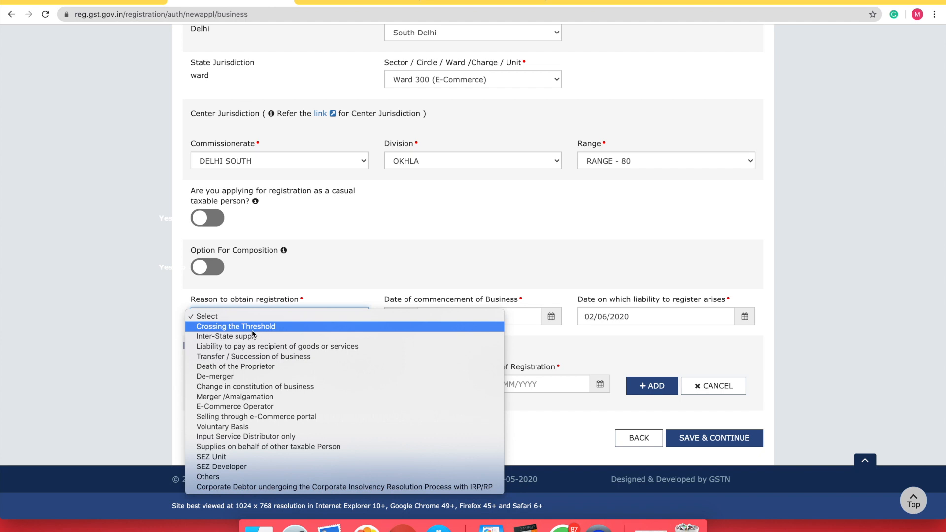
{"action": "left_click", "coordinate": [249, 417]}
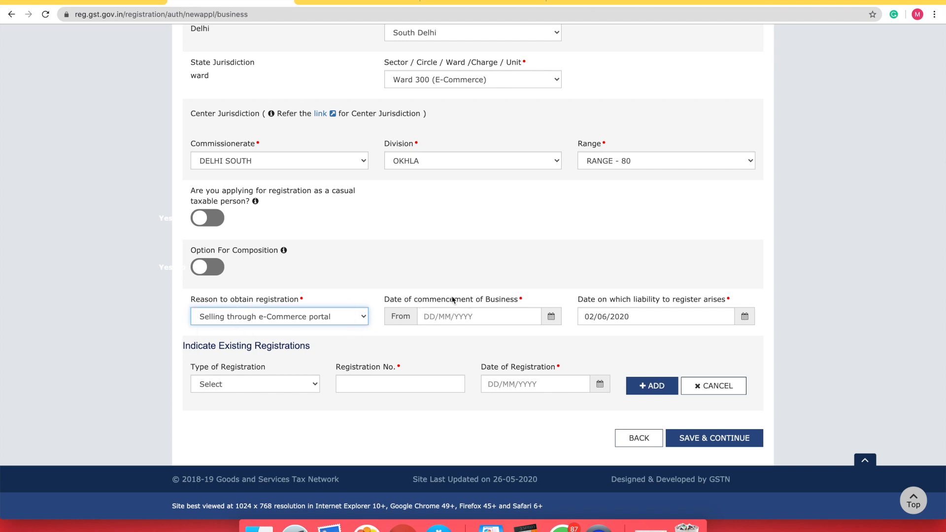
Pick 02/06/2020 in the calendars for both commencement date and liability date
{"action": "left_click", "coordinate": [552, 316]}
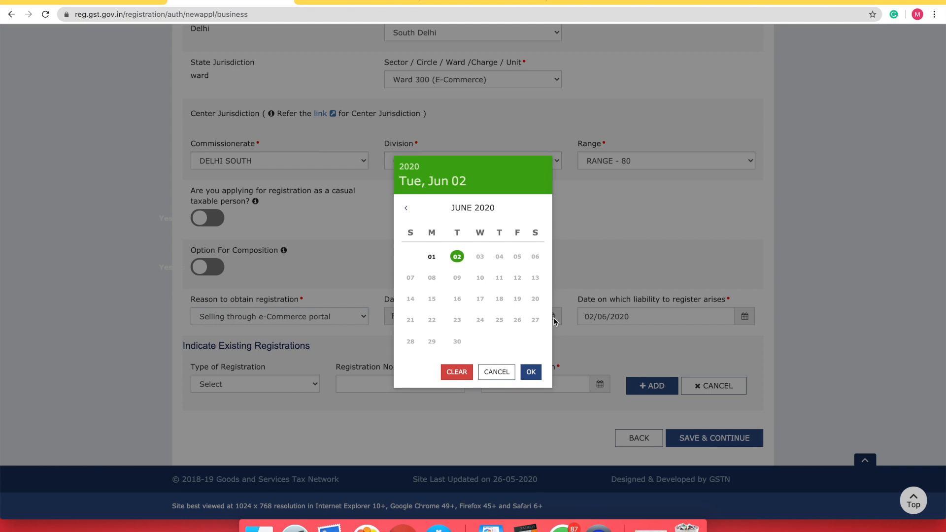
{"action": "left_click", "coordinate": [457, 257]}
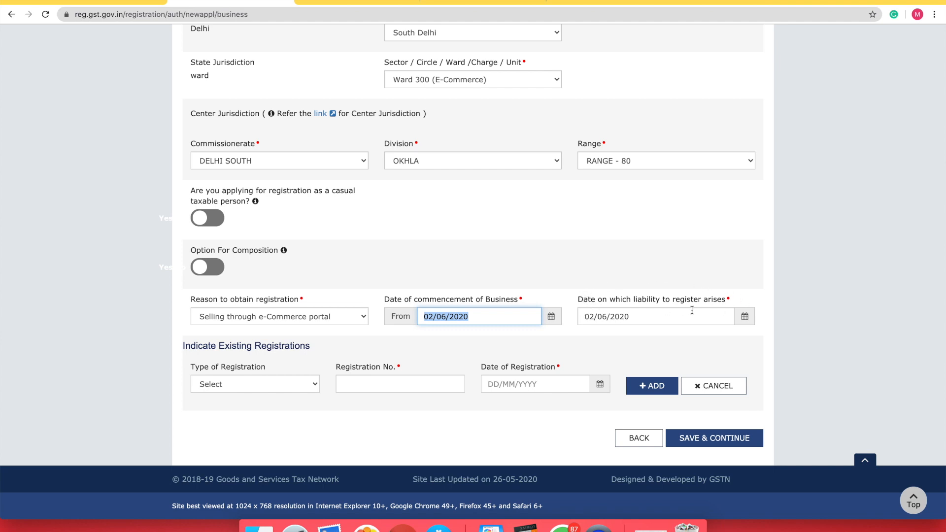
{"action": "left_click", "coordinate": [746, 316]}
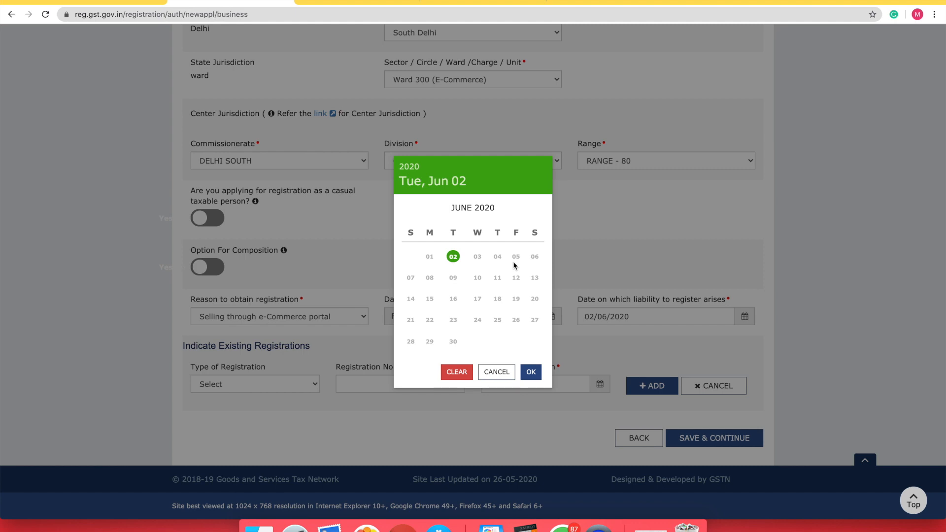
{"action": "left_click", "coordinate": [453, 256]}
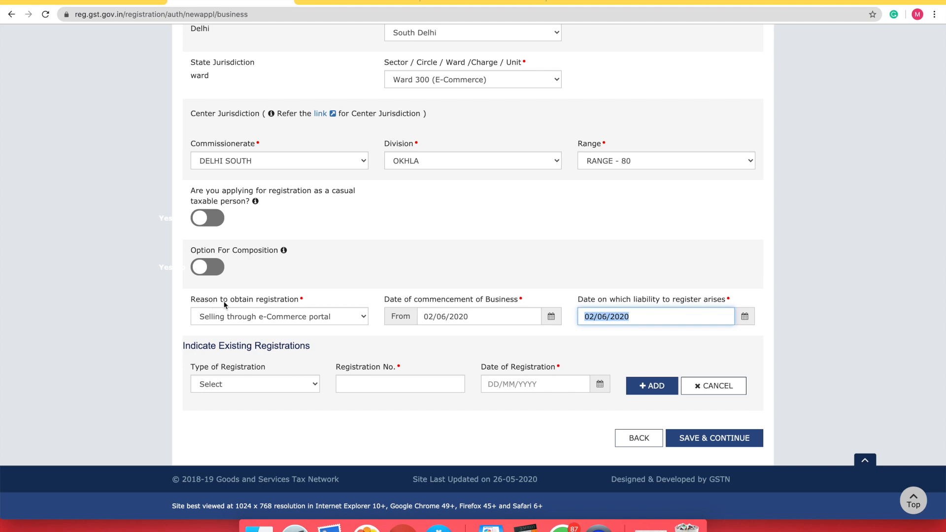
Keep Selling through e-Commerce portal as reason and reconfirm both dates as 02/06/2020
{"action": "left_click", "coordinate": [296, 318]}
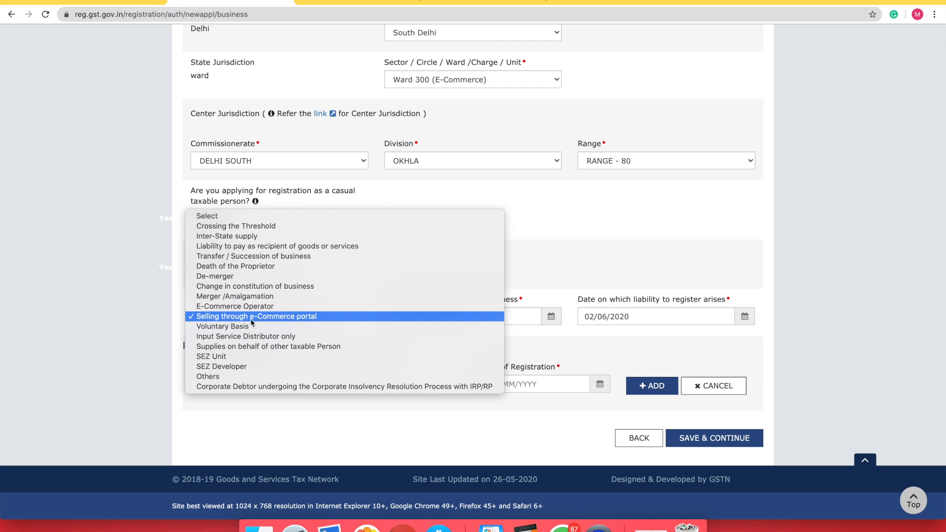
{"action": "left_click", "coordinate": [309, 318]}
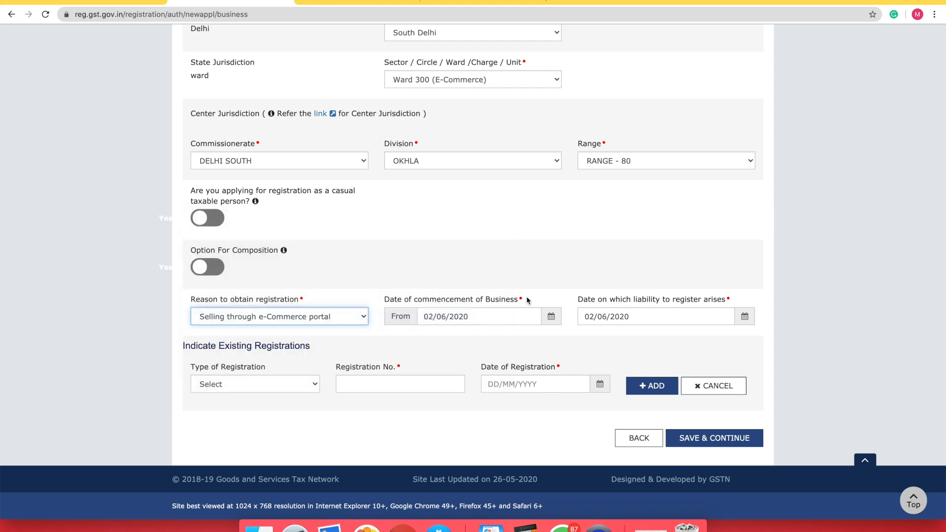
{"action": "left_click", "coordinate": [481, 319]}
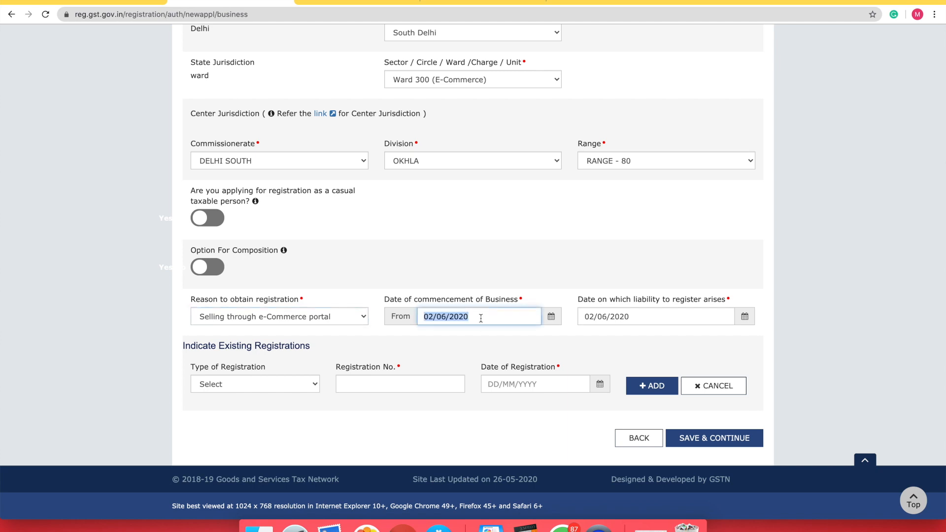
{"action": "left_click", "coordinate": [551, 317]}
{"action": "left_click", "coordinate": [406, 209]}
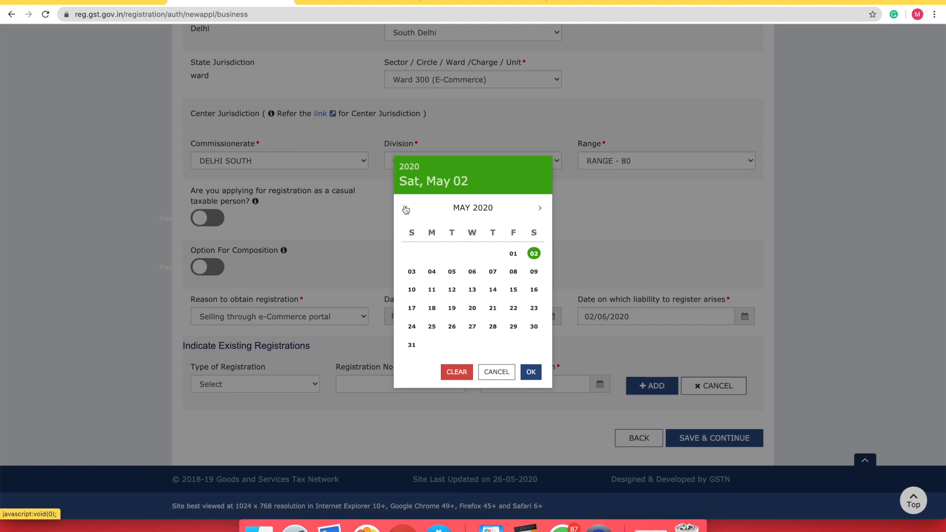
{"action": "left_click", "coordinate": [406, 209]}
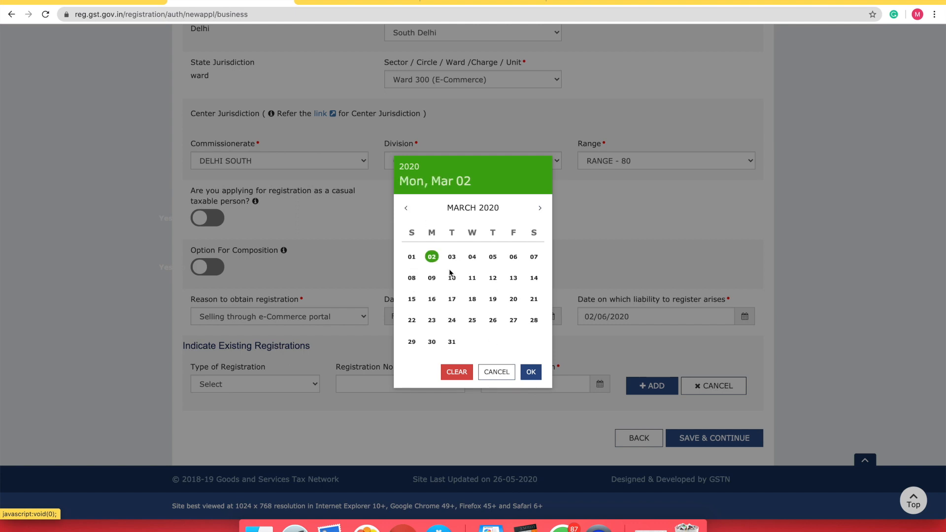
{"action": "left_click", "coordinate": [540, 208]}
{"action": "left_click", "coordinate": [540, 207]}
{"action": "left_click", "coordinate": [540, 208]}
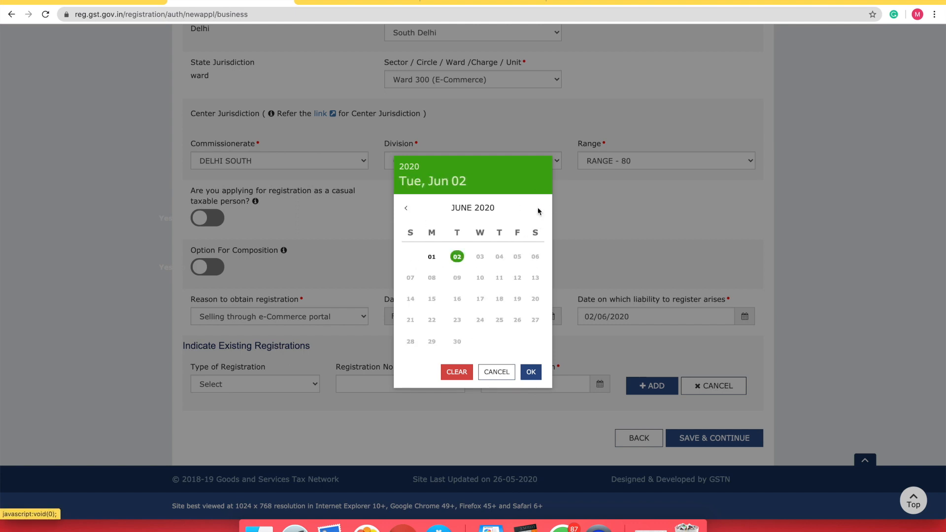
{"action": "left_click", "coordinate": [455, 255]}
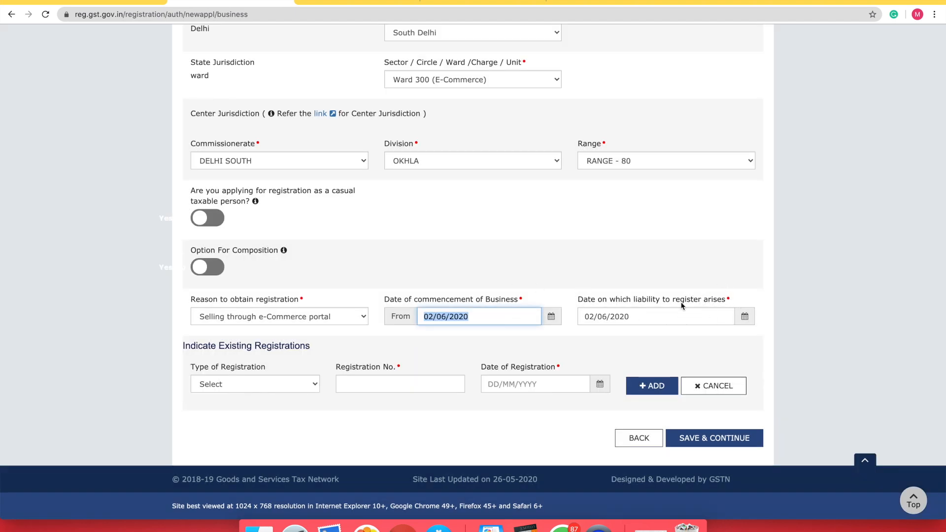
{"action": "left_click", "coordinate": [634, 320]}
{"action": "left_click", "coordinate": [747, 316]}
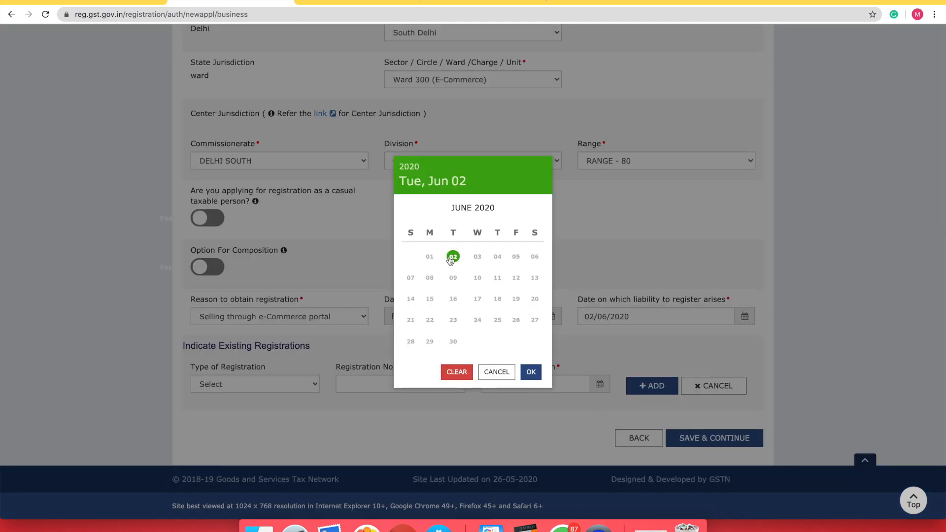
{"action": "left_click", "coordinate": [454, 258]}
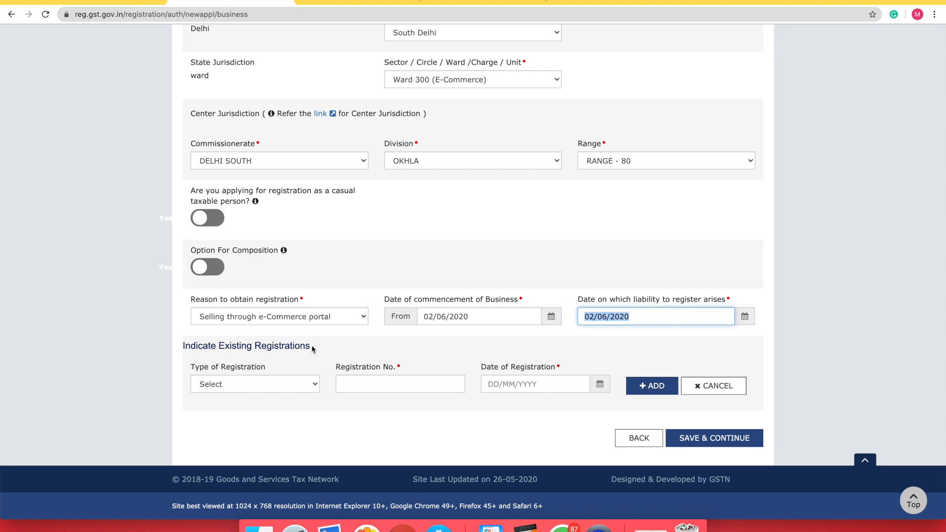
Choose Registration under Shops and Establishment Act as the existing registration type
{"action": "left_click", "coordinate": [306, 384]}
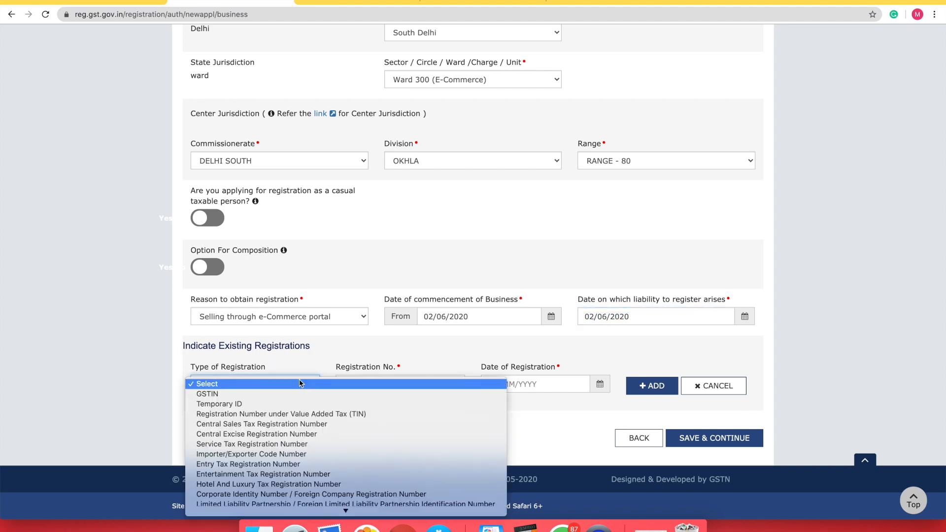
{"action": "left_click", "coordinate": [239, 353]}
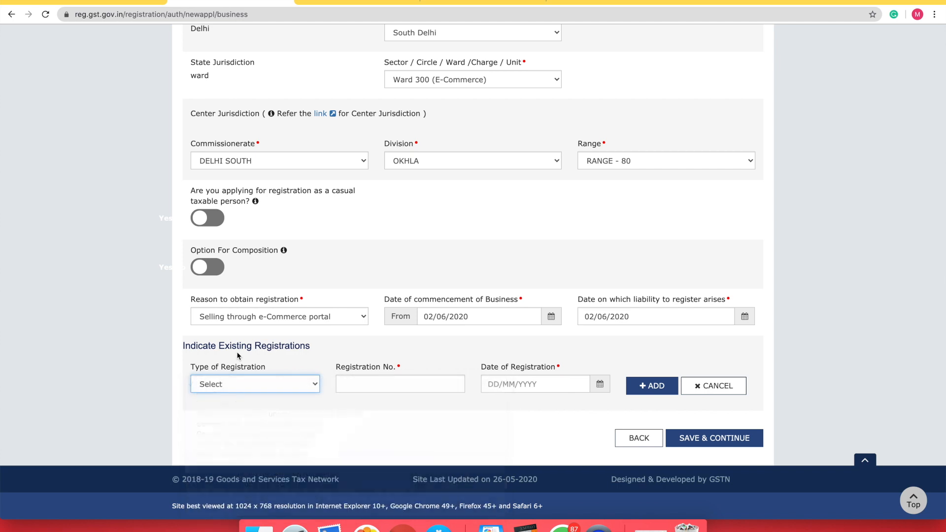
{"action": "left_click", "coordinate": [296, 382]}
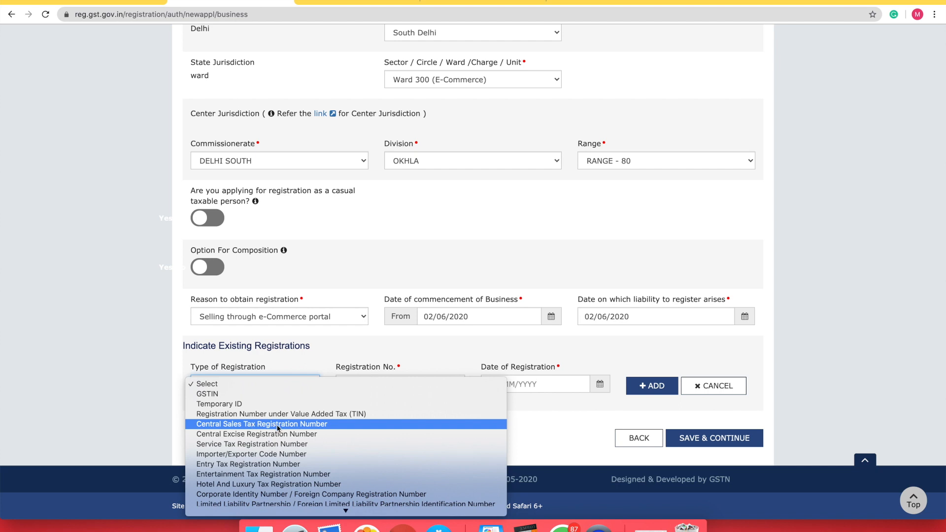
{"action": "scroll", "coordinate": [278, 429], "scroll_direction": "down", "scroll_amount": 1}
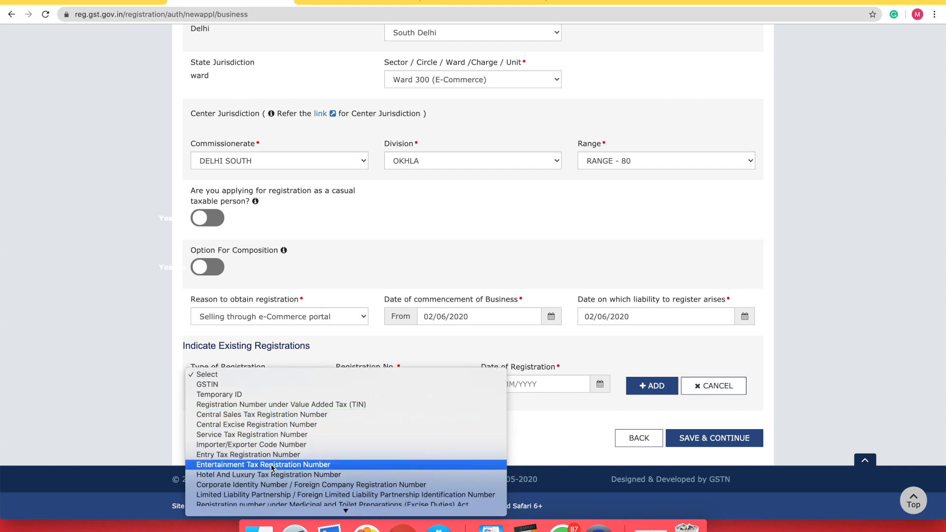
{"action": "scroll", "coordinate": [271, 467], "scroll_direction": "down", "scroll_amount": 2}
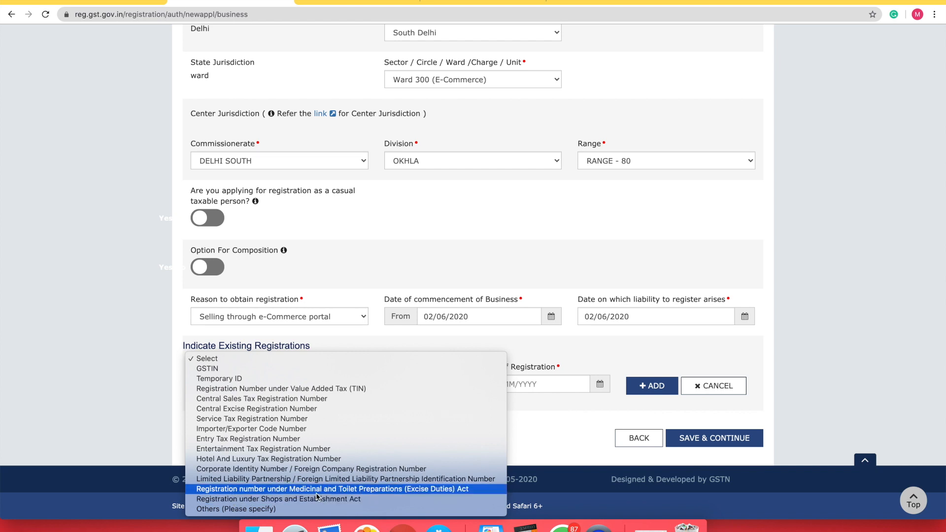
{"action": "left_click", "coordinate": [350, 499]}
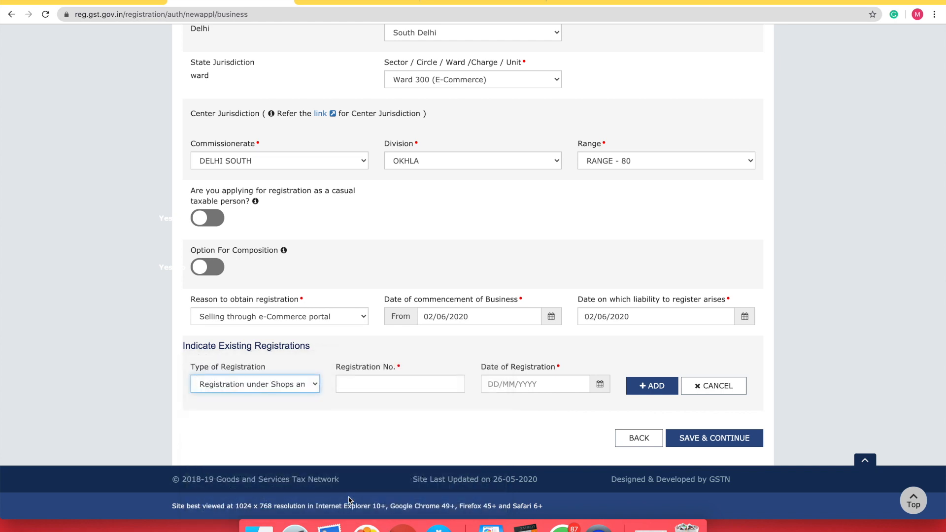
Enter registration number 000000000 and registration date 02/06/2020
{"action": "left_click", "coordinate": [383, 380]}
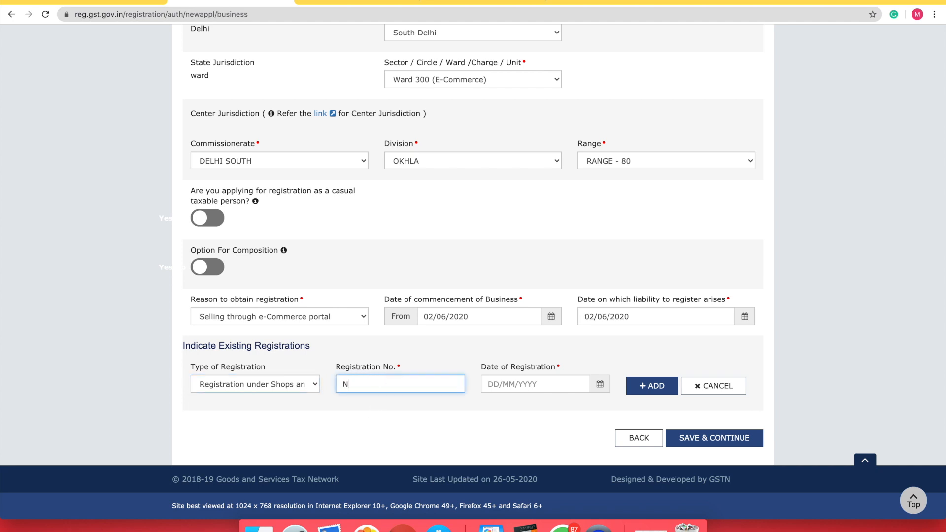
{"action": "type", "text": "N/A"}
{"action": "left_click_drag", "start_coordinate": [370, 384], "coordinate": [318, 387]}
{"action": "type", "text": "000000000"}
{"action": "left_click", "coordinate": [600, 386]}
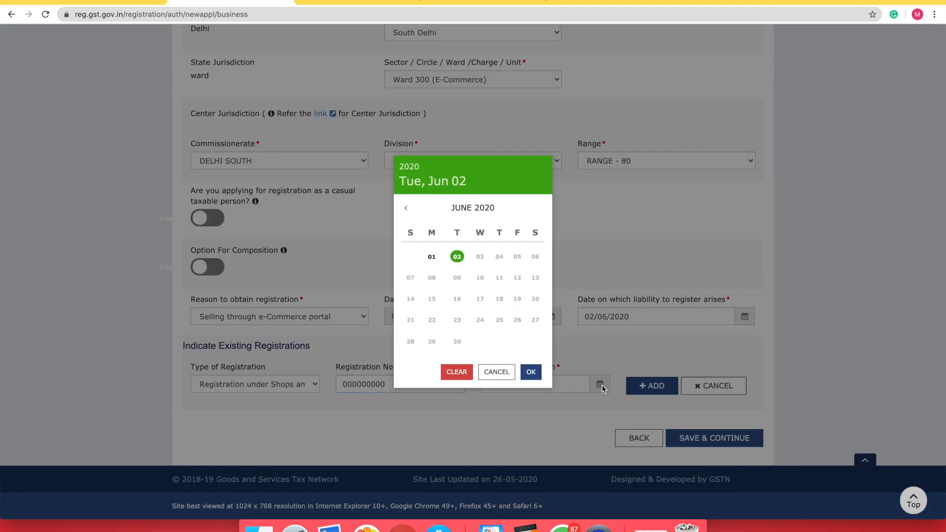
{"action": "left_click", "coordinate": [456, 256]}
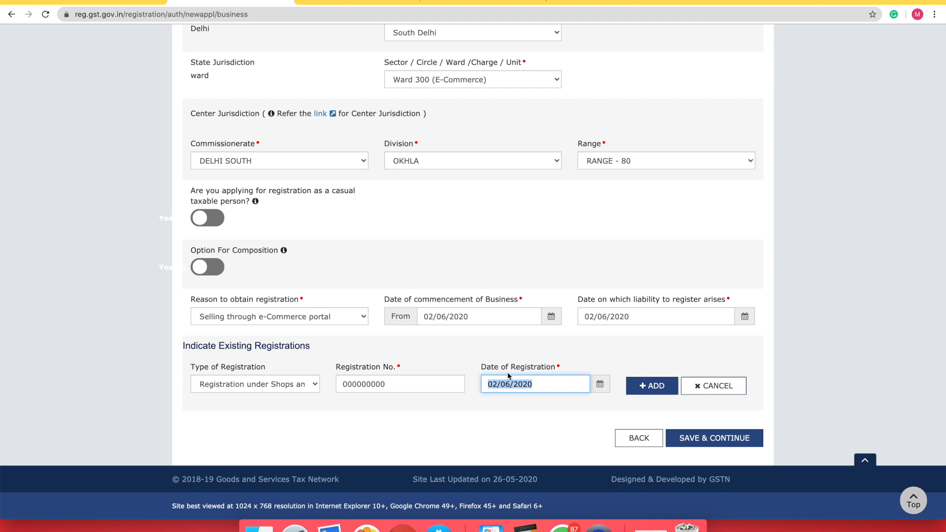
Set registration type to Others (Please specify), described as 'not avilable'
{"action": "left_click", "coordinate": [219, 384]}
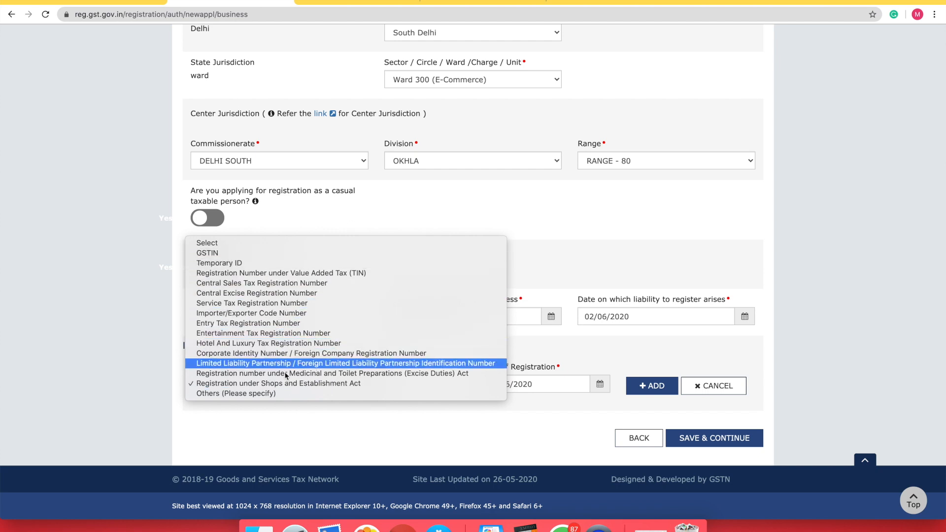
{"action": "left_click", "coordinate": [244, 393]}
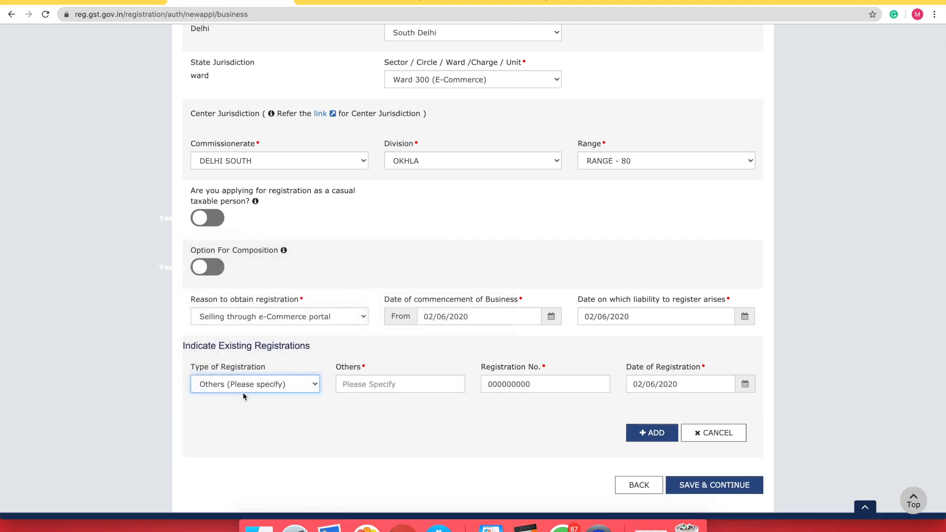
{"action": "left_click", "coordinate": [376, 381]}
{"action": "type", "text": "not avil"}
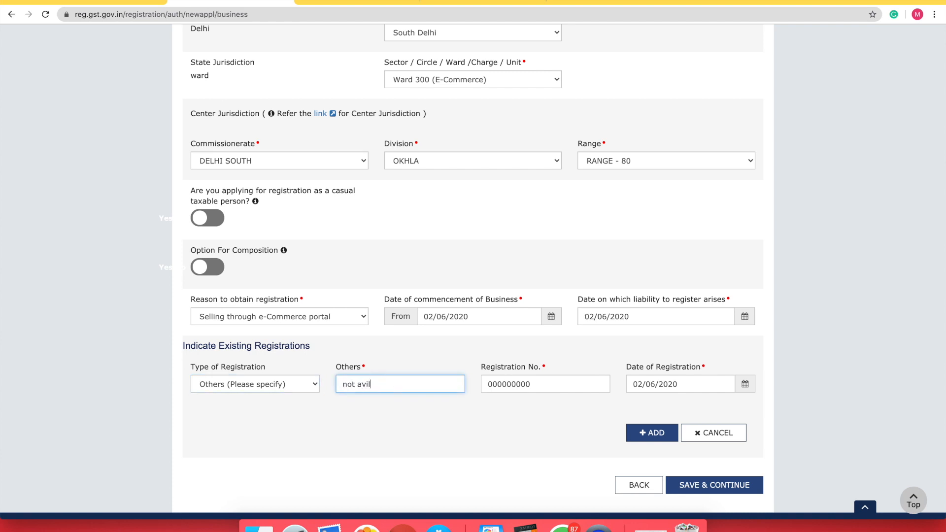
{"action": "type", "text": "able"}
{"action": "left_click", "coordinate": [259, 386]}
{"action": "left_click", "coordinate": [237, 385]}
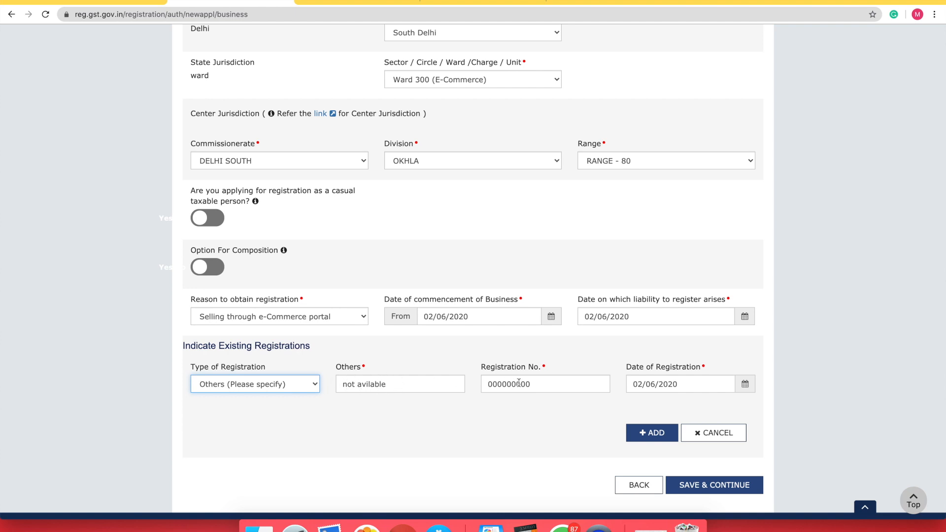
Enter number 00000000 and date 02/06/2020, then add the registration to the table
{"action": "left_click_drag", "start_coordinate": [540, 385], "coordinate": [484, 383]}
{"action": "type", "text": "00000000"}
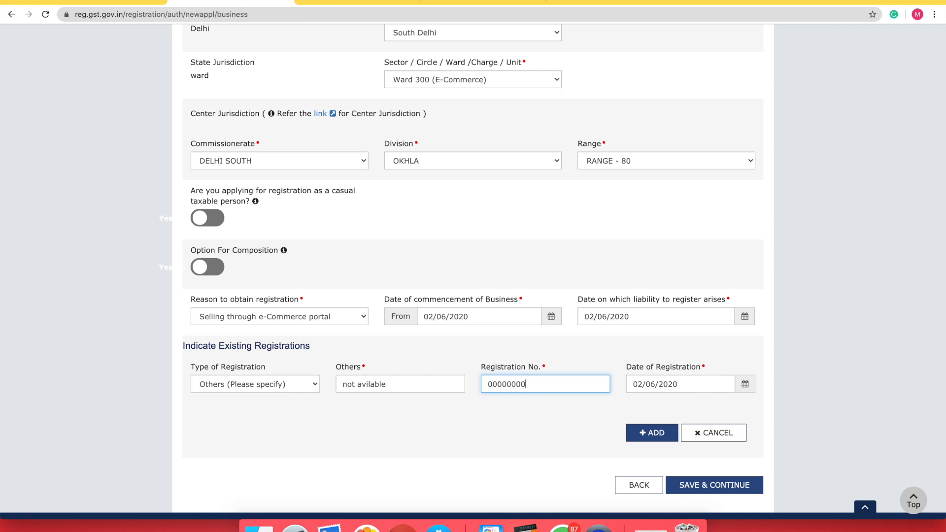
{"action": "left_click", "coordinate": [669, 385]}
{"action": "left_click", "coordinate": [745, 385]}
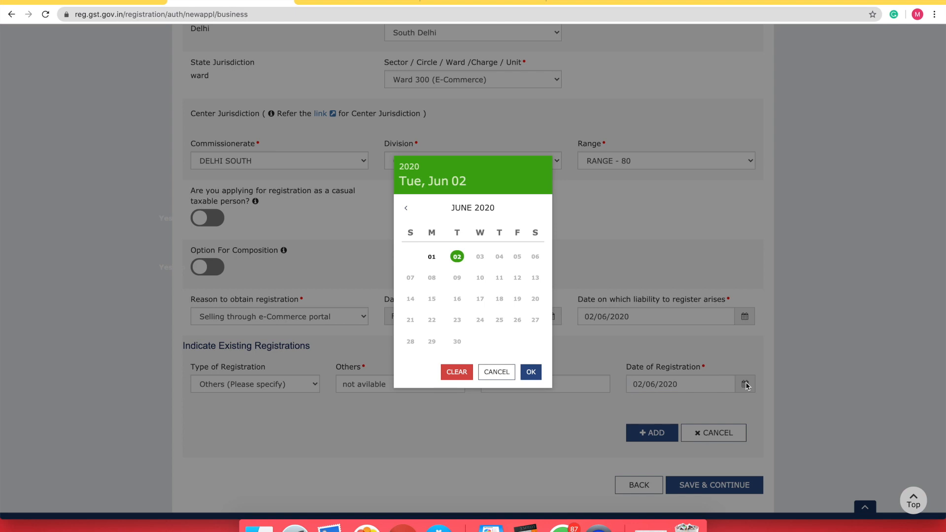
{"action": "left_click", "coordinate": [457, 256]}
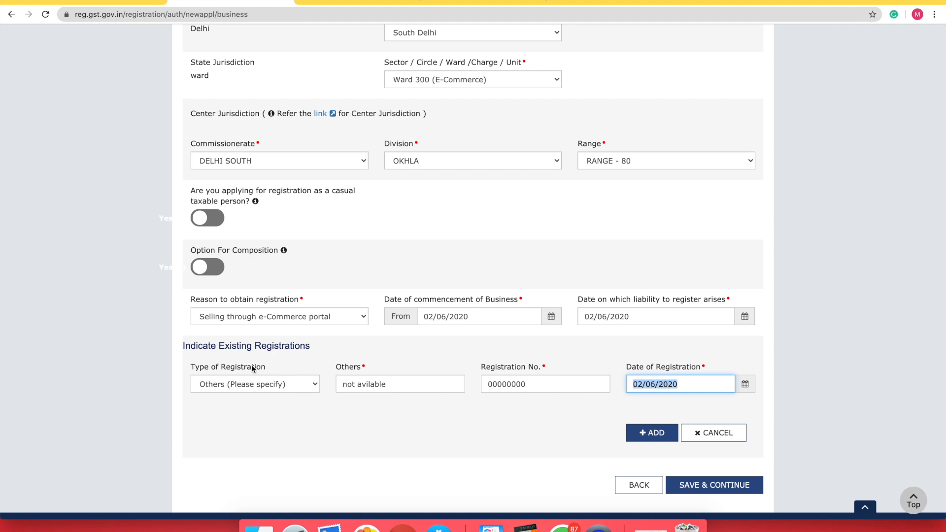
{"action": "left_click", "coordinate": [265, 384]}
{"action": "left_click", "coordinate": [265, 384]}
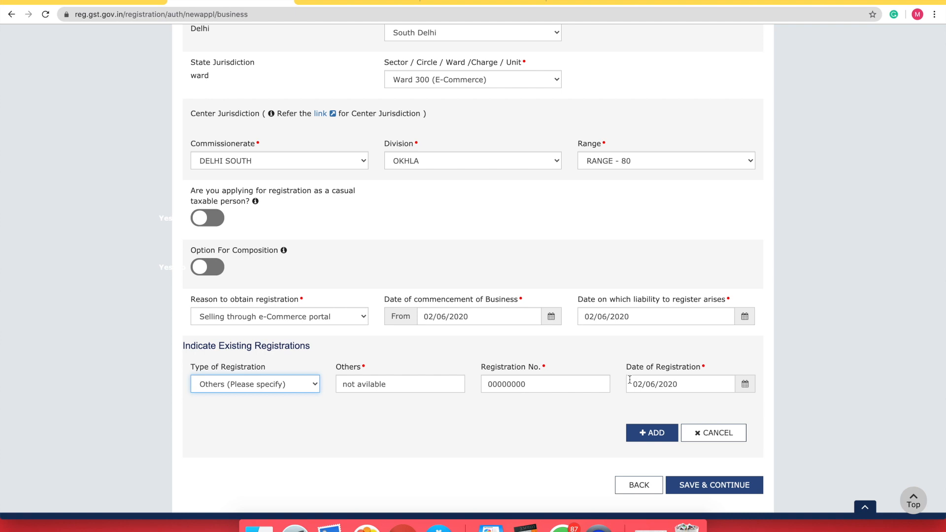
{"action": "left_click", "coordinate": [745, 385]}
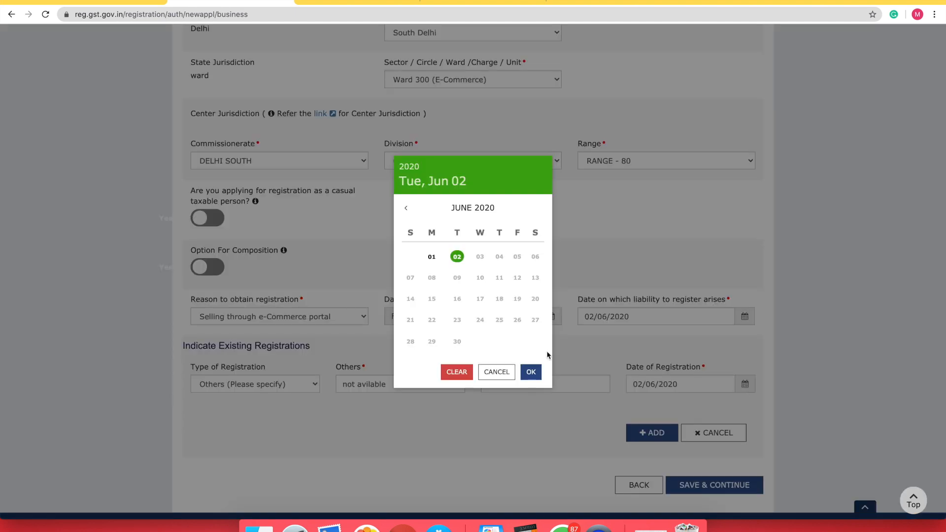
{"action": "left_click", "coordinate": [458, 257]}
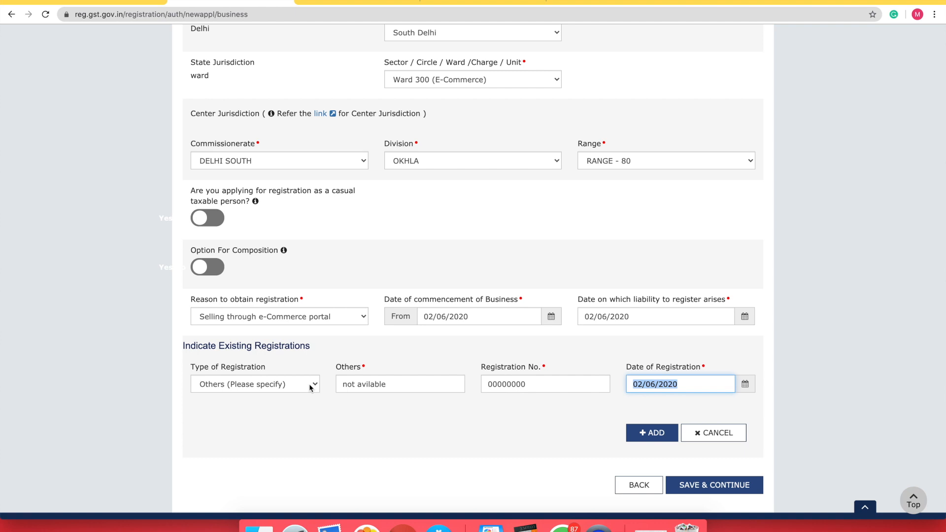
{"action": "left_click", "coordinate": [642, 440]}
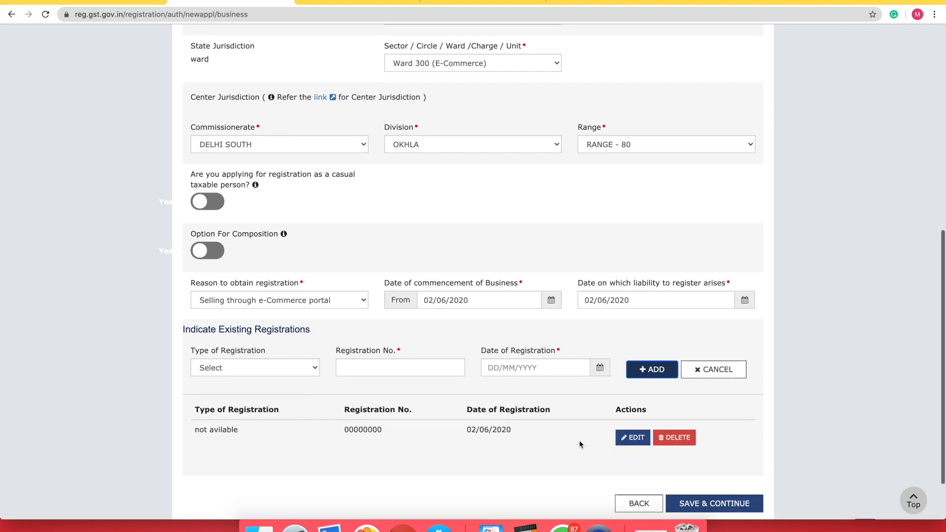
{"action": "scroll", "coordinate": [579, 440], "scroll_direction": "down", "scroll_amount": 3}
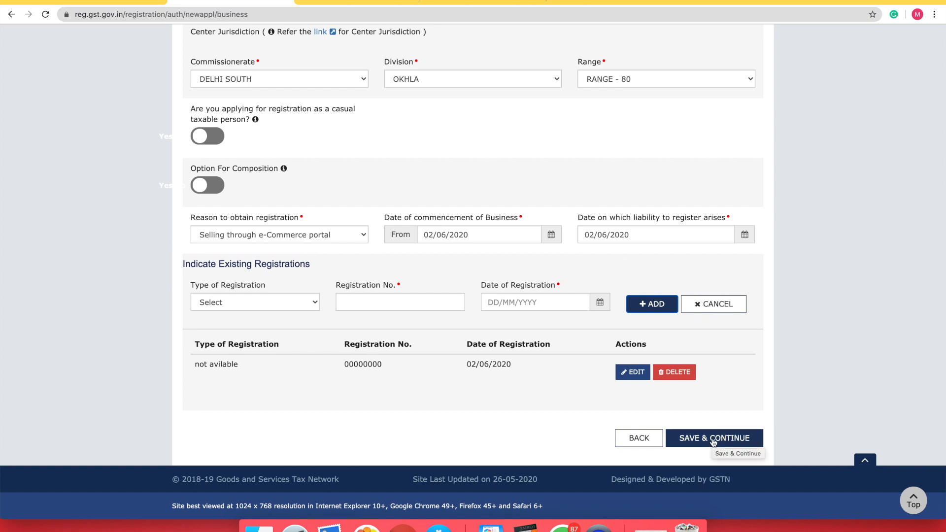
Save the business details and review the Promoter/Partners form that follows
{"action": "left_click", "coordinate": [713, 439]}
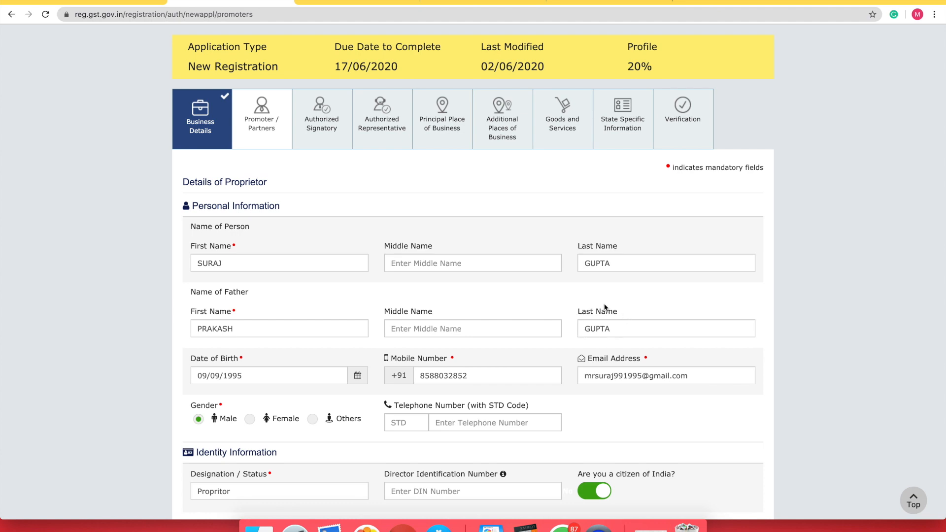
{"action": "scroll", "coordinate": [524, 345], "scroll_direction": "down", "scroll_amount": 3}
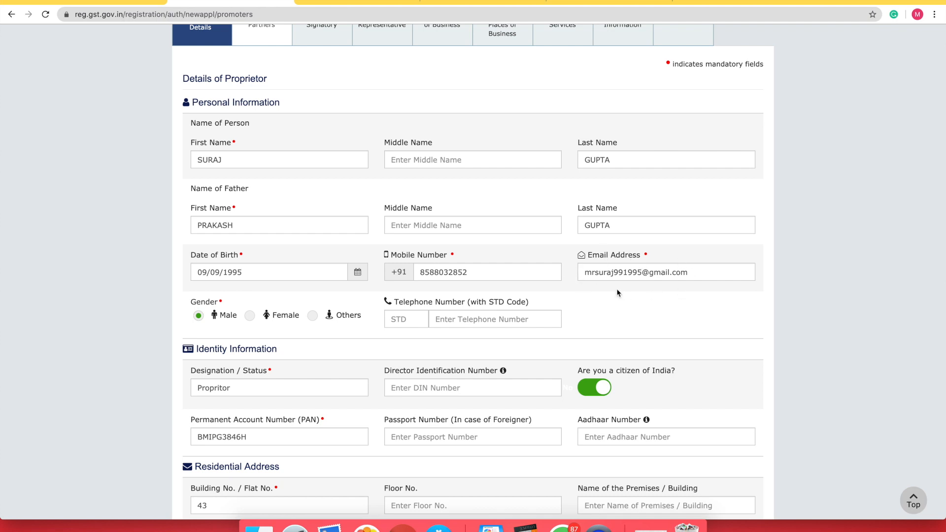
{"action": "scroll", "coordinate": [604, 279], "scroll_direction": "down", "scroll_amount": 3}
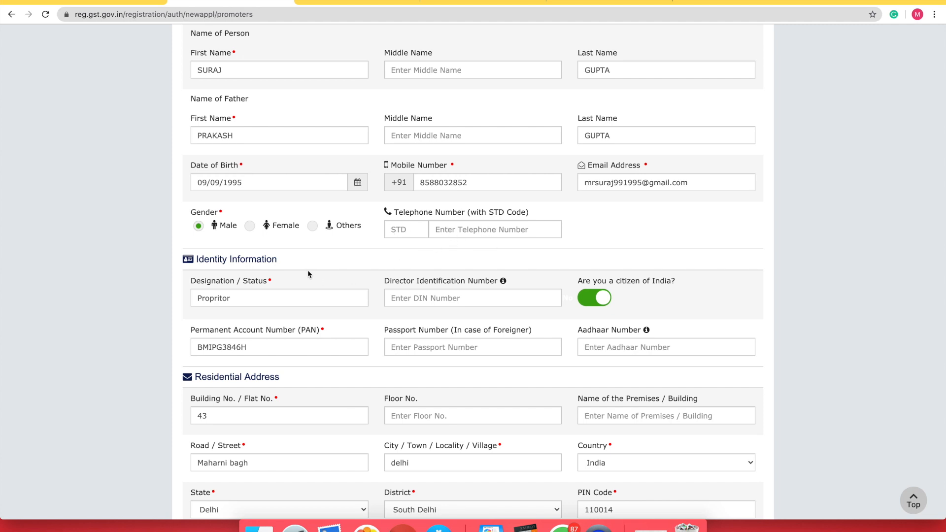
{"action": "scroll", "coordinate": [307, 270], "scroll_direction": "down", "scroll_amount": 2}
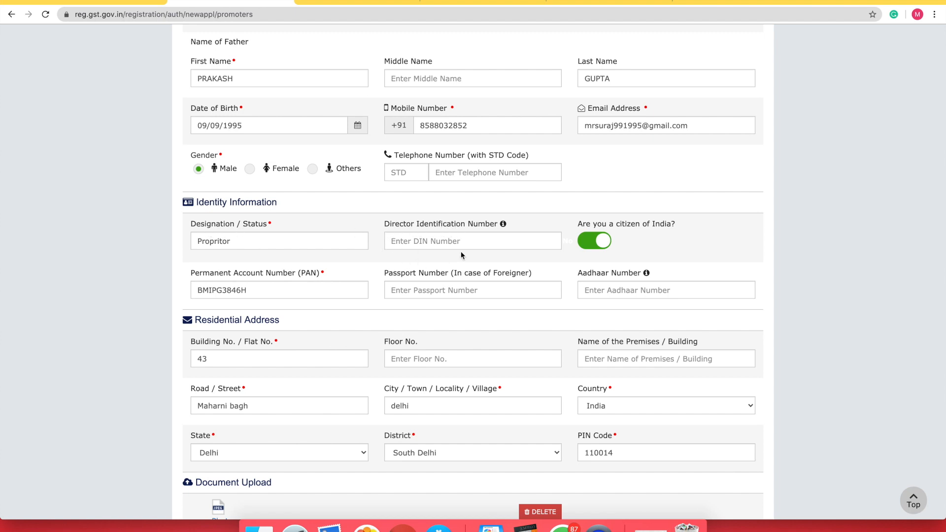
Toggle 'Are you a citizen of India?' off and back, leaving it set to Yes
{"action": "left_click", "coordinate": [593, 241]}
{"action": "left_click", "coordinate": [598, 243]}
{"action": "left_click", "coordinate": [590, 248]}
{"action": "left_click", "coordinate": [597, 247]}
{"action": "scroll", "coordinate": [669, 276], "scroll_direction": "down", "scroll_amount": 3}
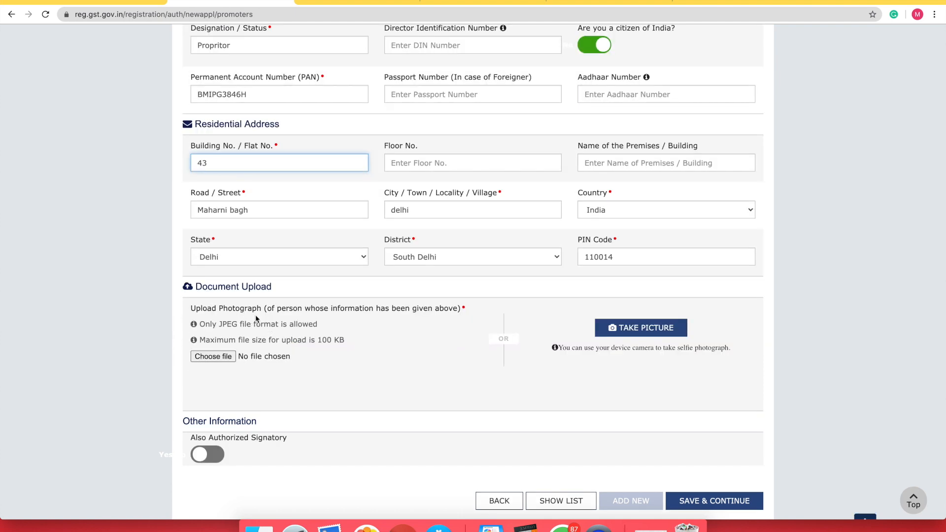
Replace the first screenshot pick with a WhatsApp JPEG from Downloads as the proprietor's photograph
{"action": "left_click", "coordinate": [223, 357]}
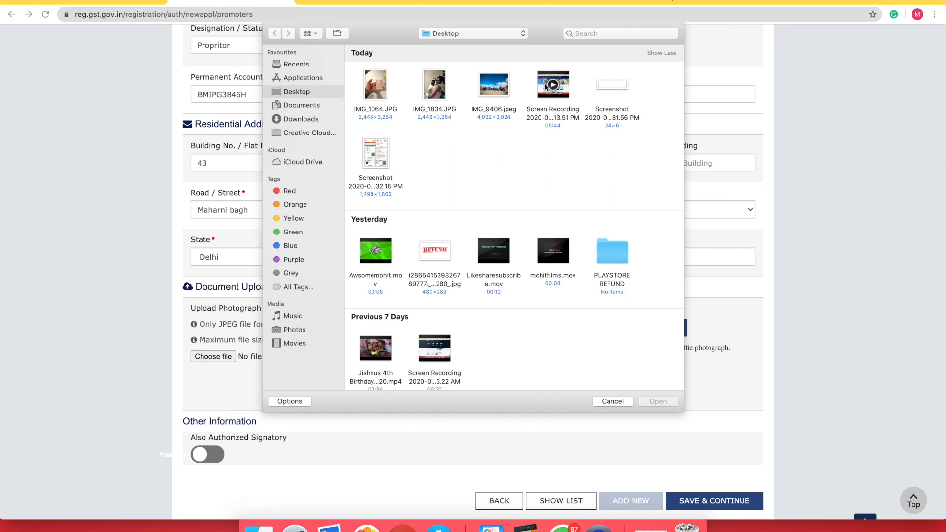
{"action": "double_click", "coordinate": [601, 86]}
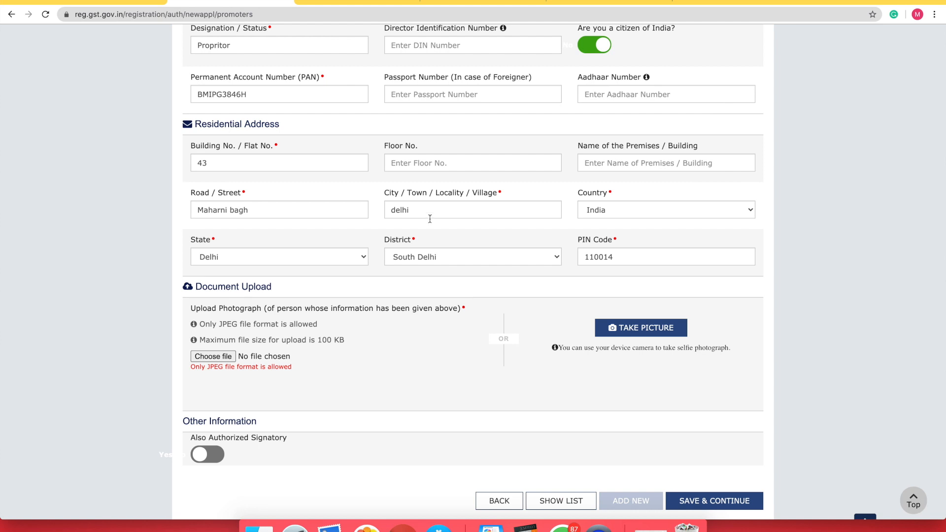
{"action": "left_click", "coordinate": [212, 356]}
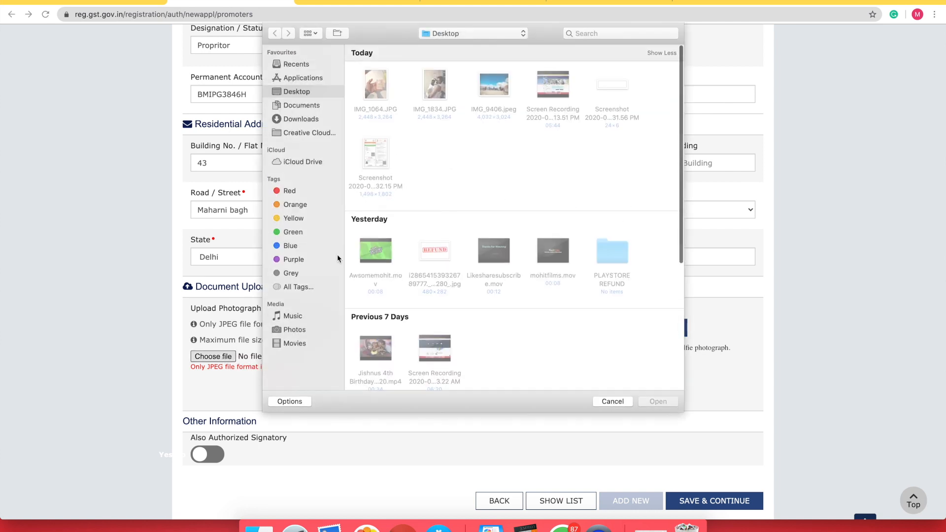
{"action": "left_click", "coordinate": [310, 131]}
{"action": "left_click", "coordinate": [304, 119]}
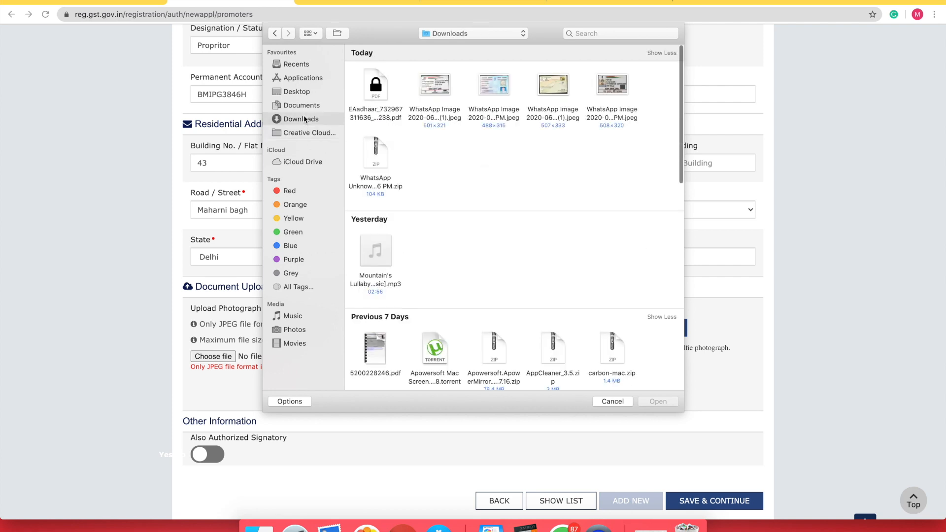
{"action": "double_click", "coordinate": [612, 83]}
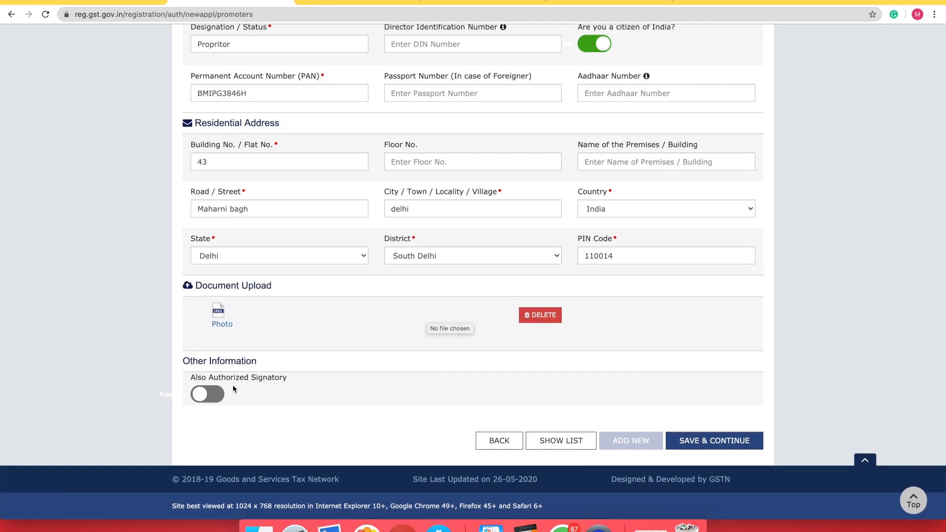
{"action": "scroll", "coordinate": [202, 383], "scroll_direction": "up", "scroll_amount": 1}
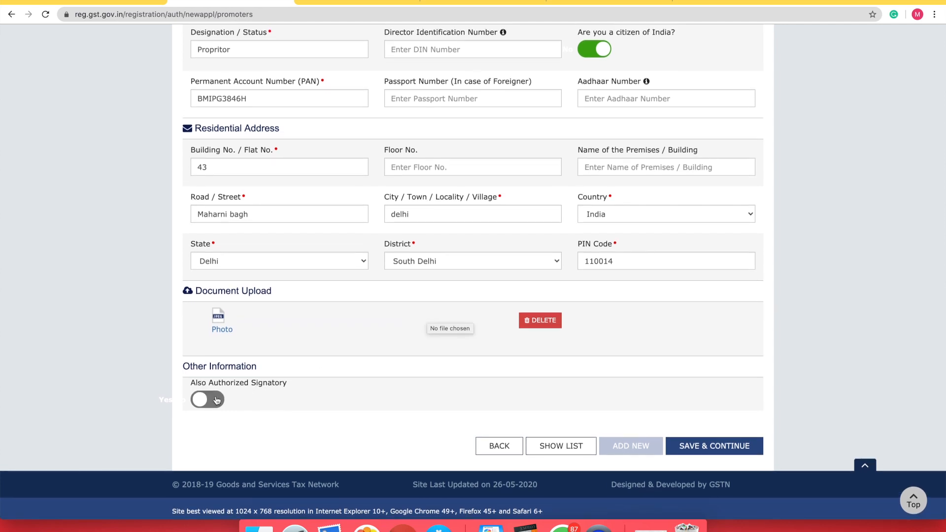
Turn on Also Authorized Signatory for the proprietor and save the Promoter/Partners details
{"action": "left_click", "coordinate": [216, 400]}
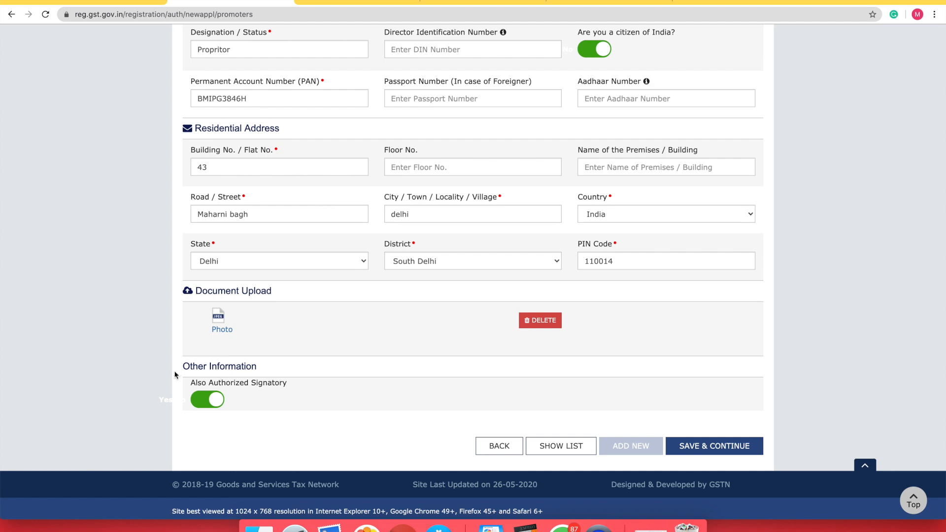
{"action": "left_click", "coordinate": [691, 443]}
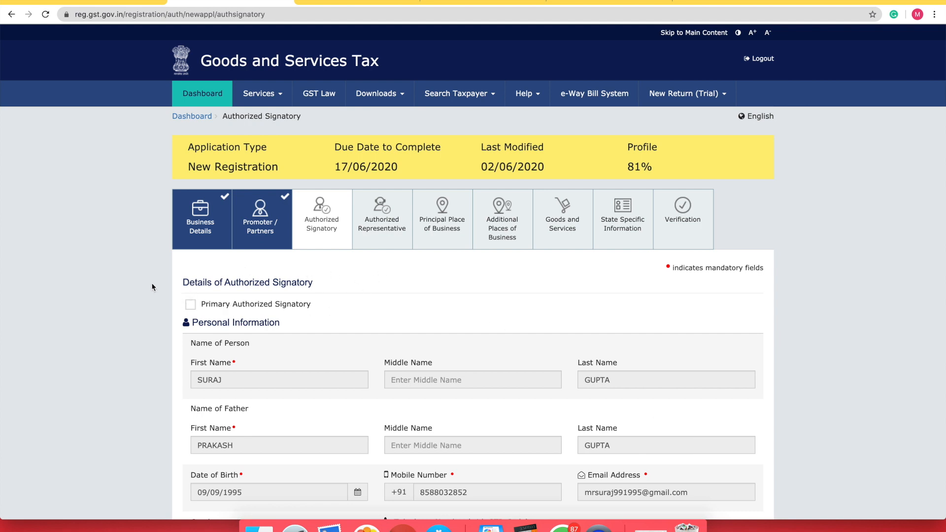
Tick Primary Authorized Signatory, review the prefilled signatory form, and save it
{"action": "left_click", "coordinate": [192, 305]}
{"action": "scroll", "coordinate": [511, 387], "scroll_direction": "down", "scroll_amount": 2}
{"action": "scroll", "coordinate": [370, 374], "scroll_direction": "down", "scroll_amount": 3}
{"action": "scroll", "coordinate": [371, 378], "scroll_direction": "down", "scroll_amount": 5}
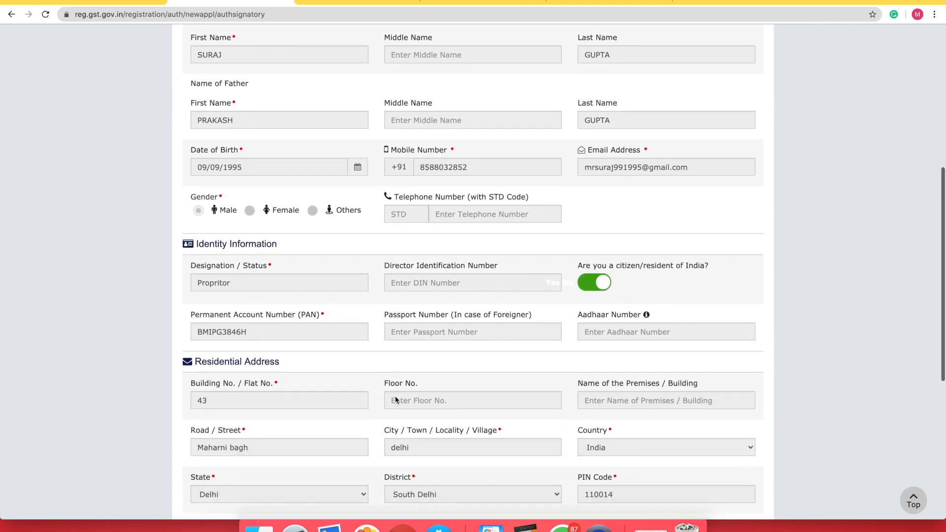
{"action": "scroll", "coordinate": [395, 400], "scroll_direction": "down", "scroll_amount": 2}
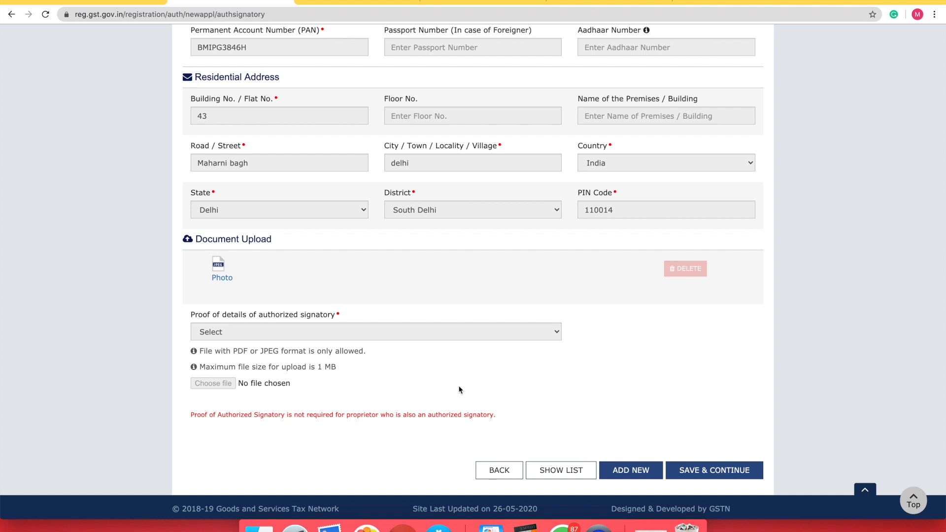
{"action": "scroll", "coordinate": [379, 327], "scroll_direction": "up", "scroll_amount": 6}
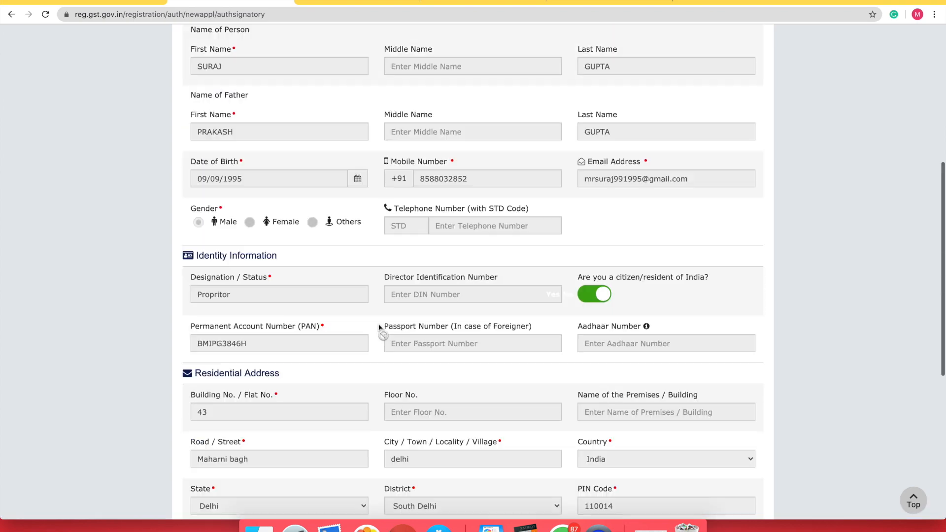
{"action": "scroll", "coordinate": [682, 399], "scroll_direction": "down", "scroll_amount": 6}
{"action": "left_click", "coordinate": [702, 454]}
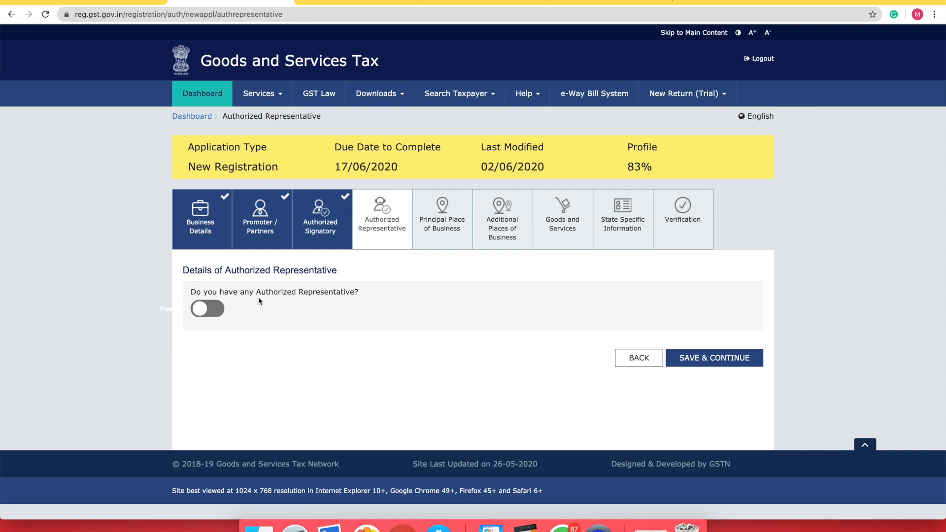
Set 'Do you have any Authorized Representative?' to No and save the step
{"action": "left_click", "coordinate": [209, 314]}
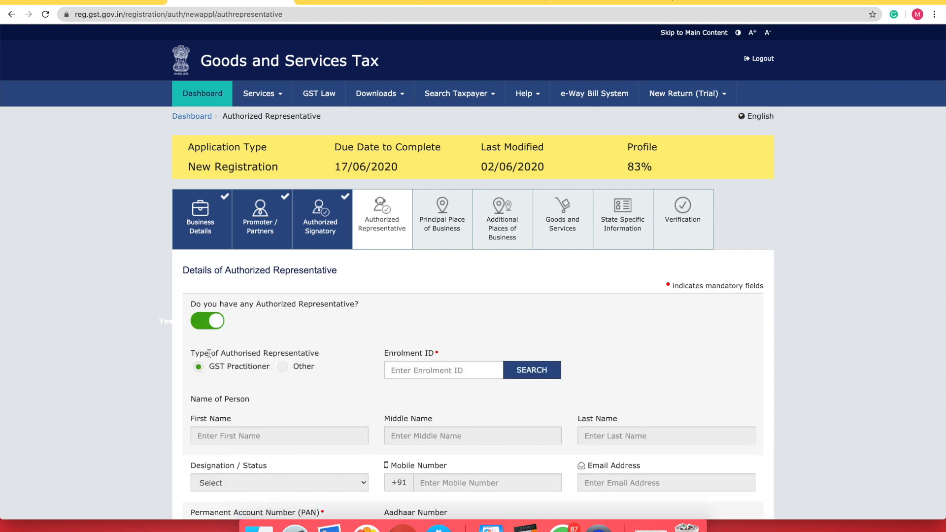
{"action": "scroll", "coordinate": [271, 377], "scroll_direction": "down", "scroll_amount": 5}
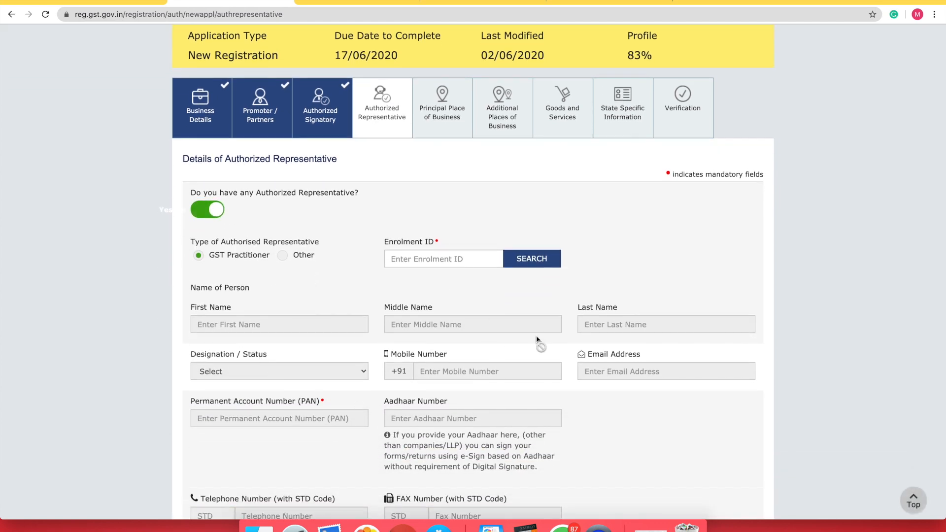
{"action": "scroll", "coordinate": [535, 338], "scroll_direction": "down", "scroll_amount": 2}
{"action": "scroll", "coordinate": [532, 432], "scroll_direction": "down", "scroll_amount": 2}
{"action": "scroll", "coordinate": [533, 428], "scroll_direction": "up", "scroll_amount": 4}
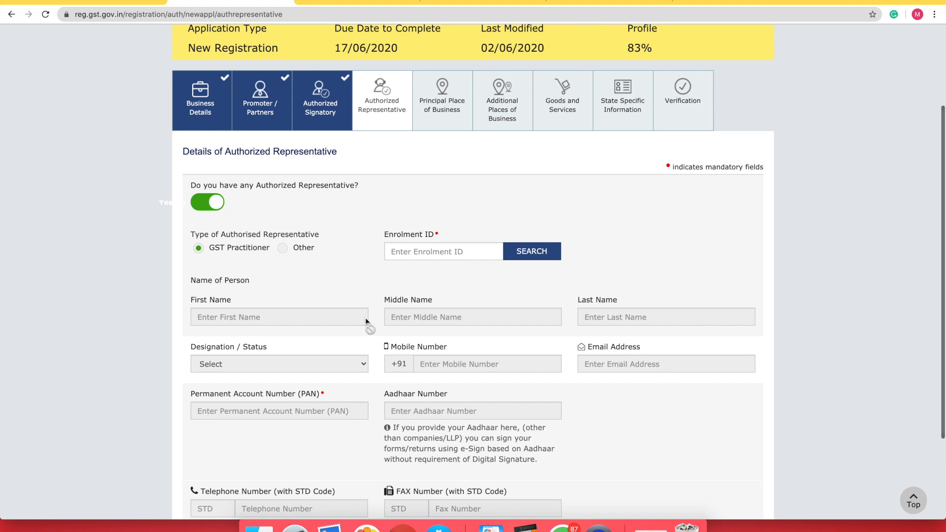
{"action": "left_click", "coordinate": [215, 205]}
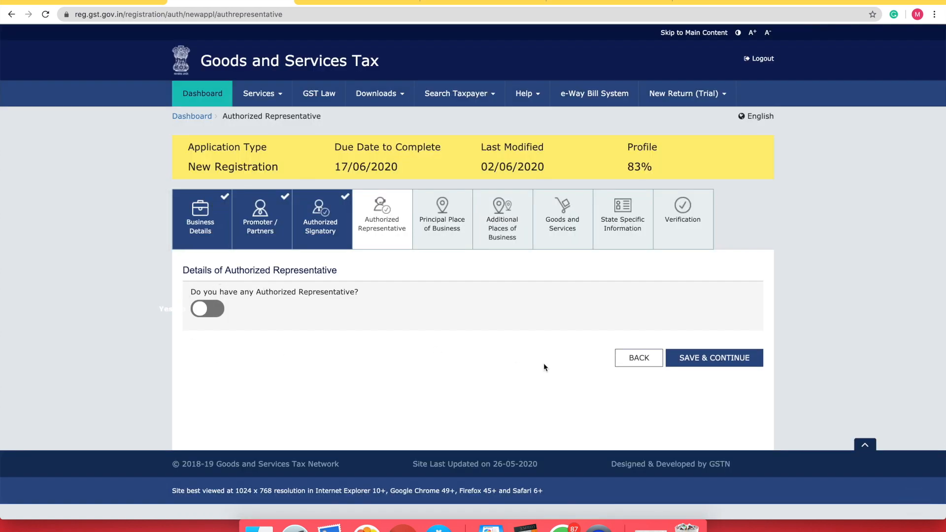
{"action": "left_click", "coordinate": [723, 358]}
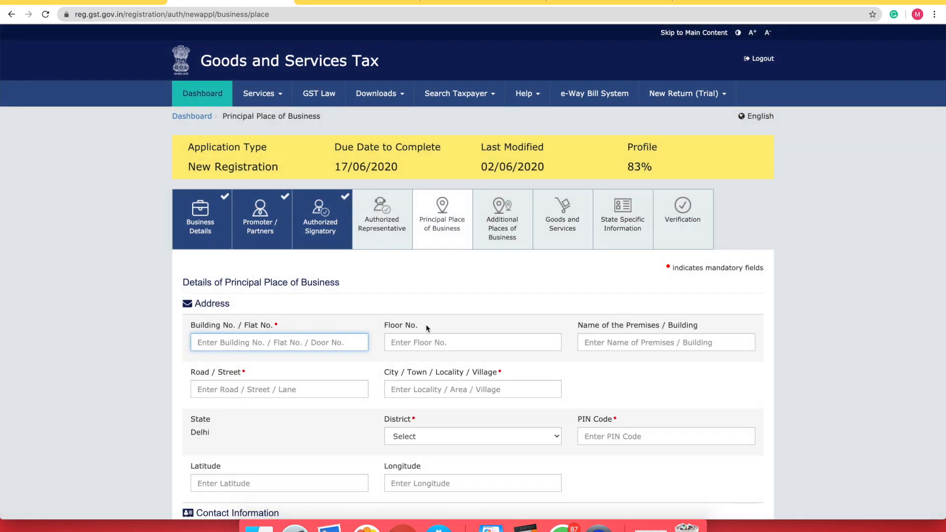
{"action": "scroll", "coordinate": [425, 324], "scroll_direction": "down", "scroll_amount": 3}
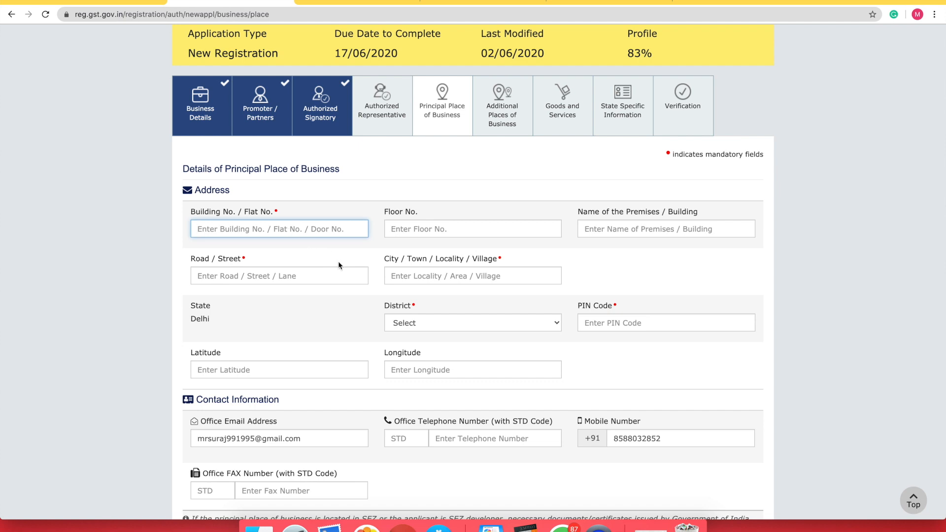
{"action": "scroll", "coordinate": [338, 261], "scroll_direction": "down", "scroll_amount": 3}
{"action": "scroll", "coordinate": [338, 261], "scroll_direction": "down", "scroll_amount": 2}
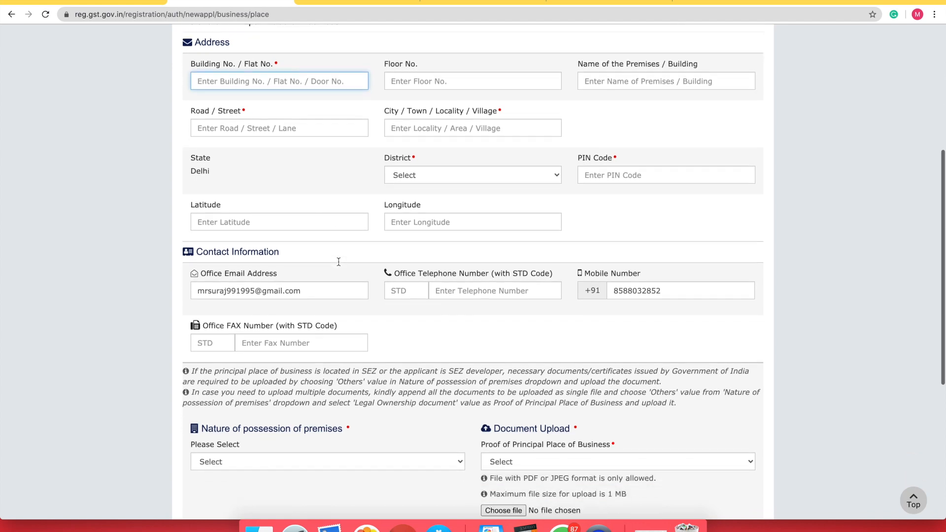
{"action": "scroll", "coordinate": [294, 244], "scroll_direction": "up", "scroll_amount": 3}
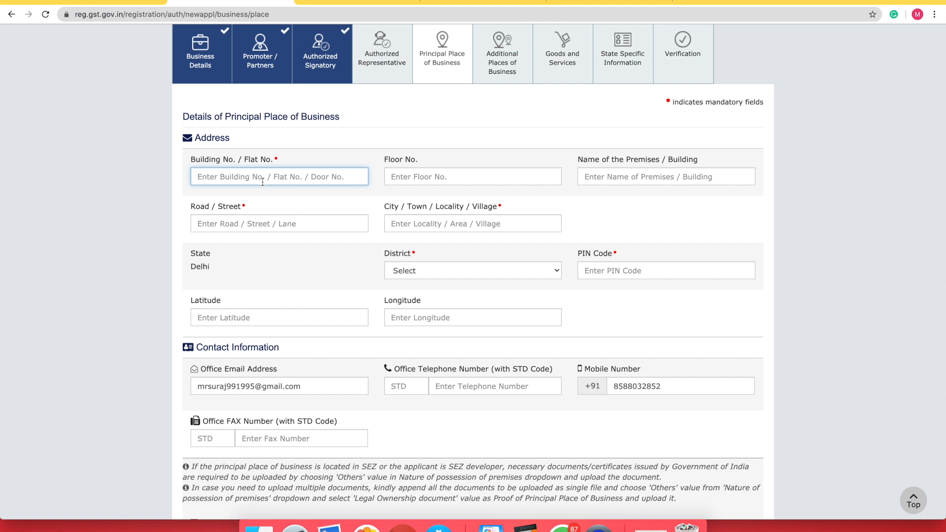
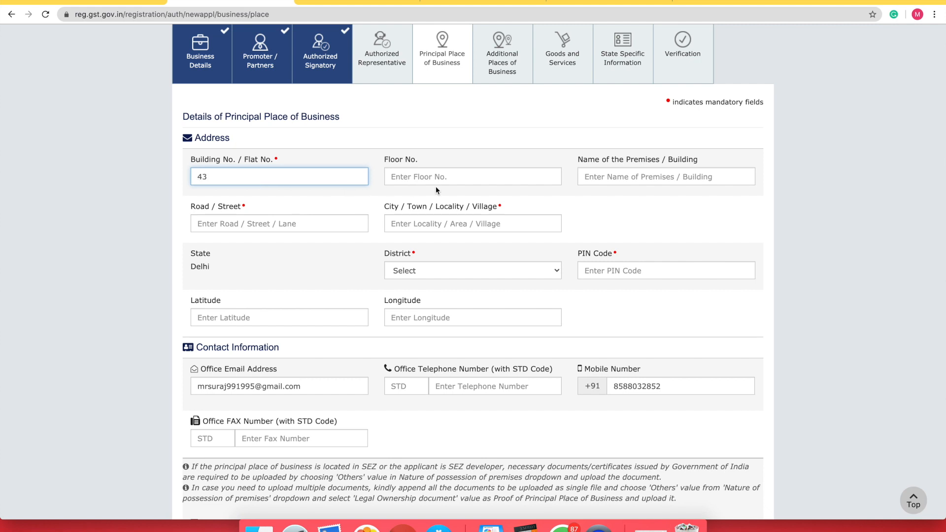
{"action": "left_click", "coordinate": [241, 226]}
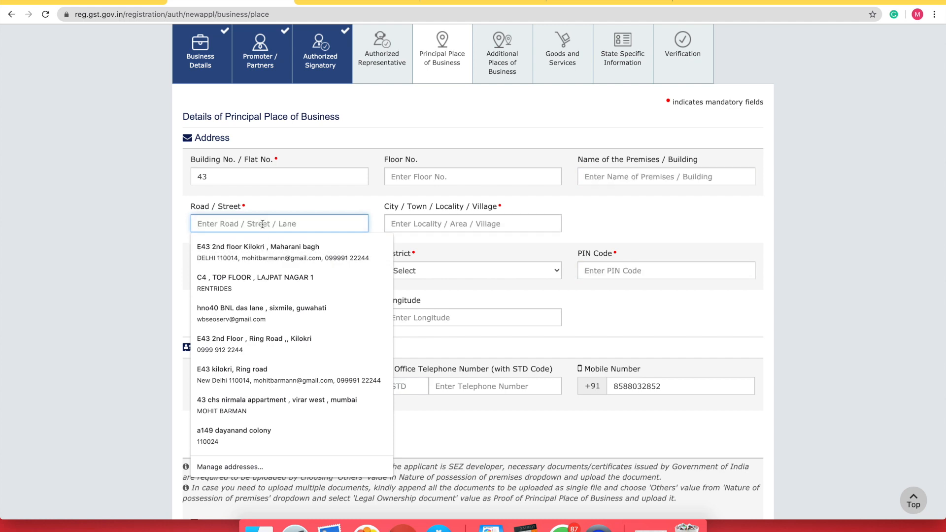
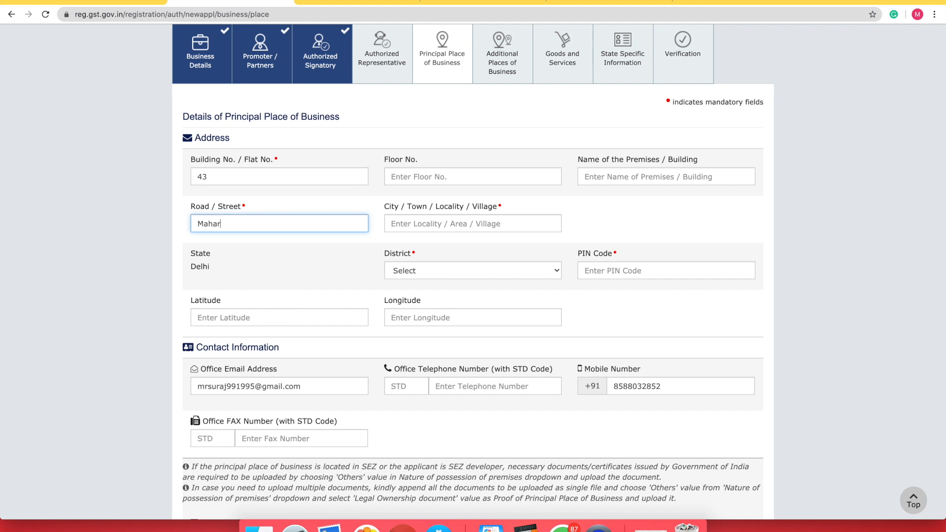
{"action": "left_click", "coordinate": [449, 226]}
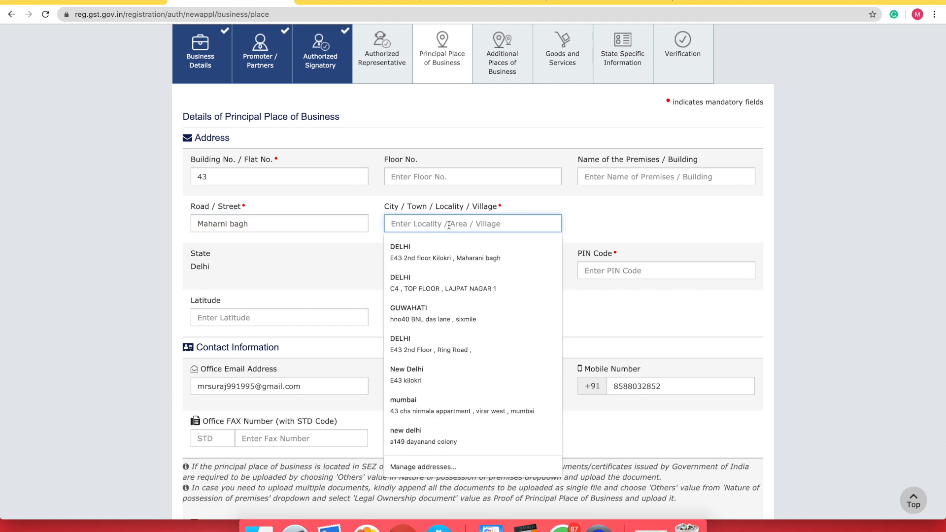
{"action": "type", "text": "Delhi"}
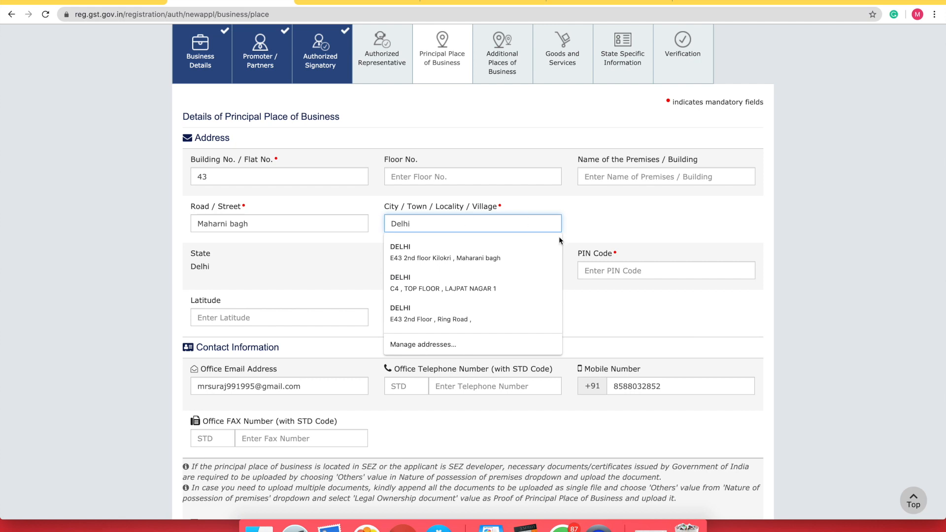
Select South Delhi as the district and enter PIN code 110014
{"action": "left_click", "coordinate": [609, 238]}
{"action": "left_click", "coordinate": [465, 271]}
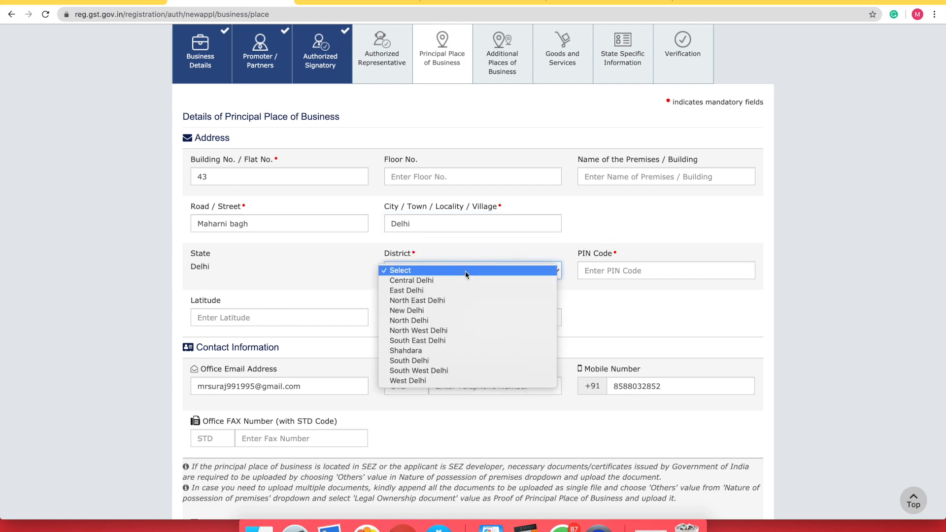
{"action": "left_click", "coordinate": [412, 360]}
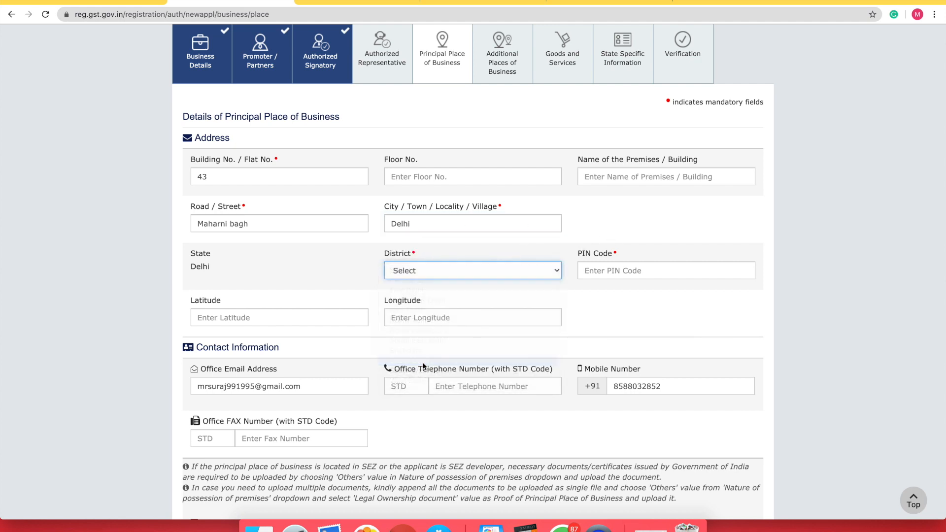
{"action": "left_click", "coordinate": [608, 274]}
{"action": "type", "text": "1"}
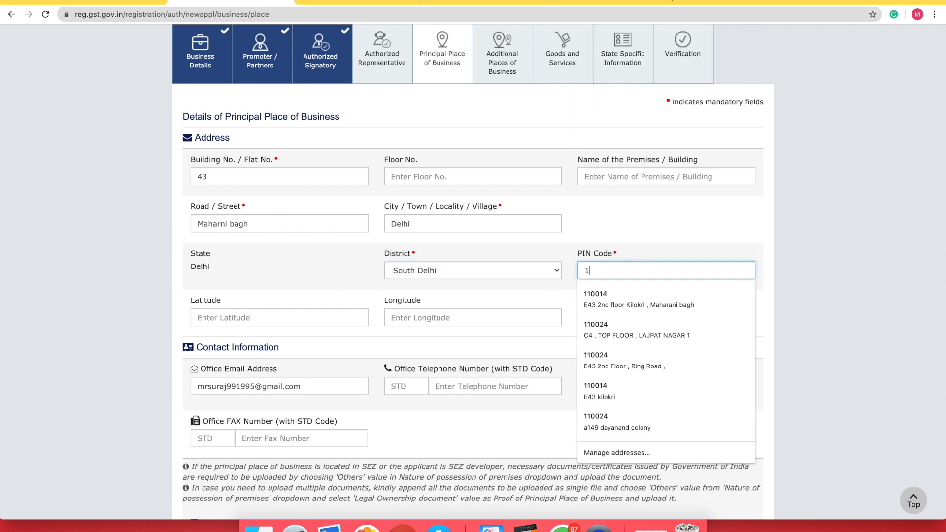
{"action": "type", "text": "10014"}
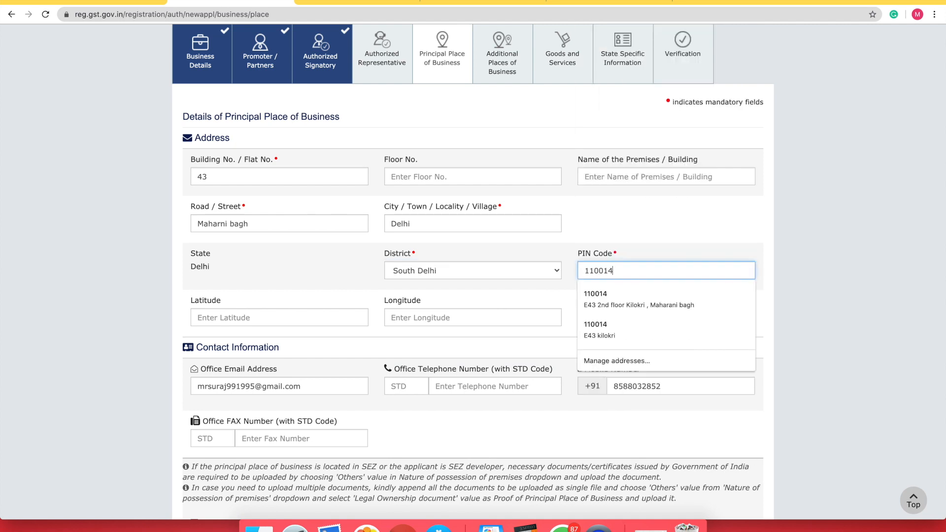
{"action": "left_click", "coordinate": [688, 248]}
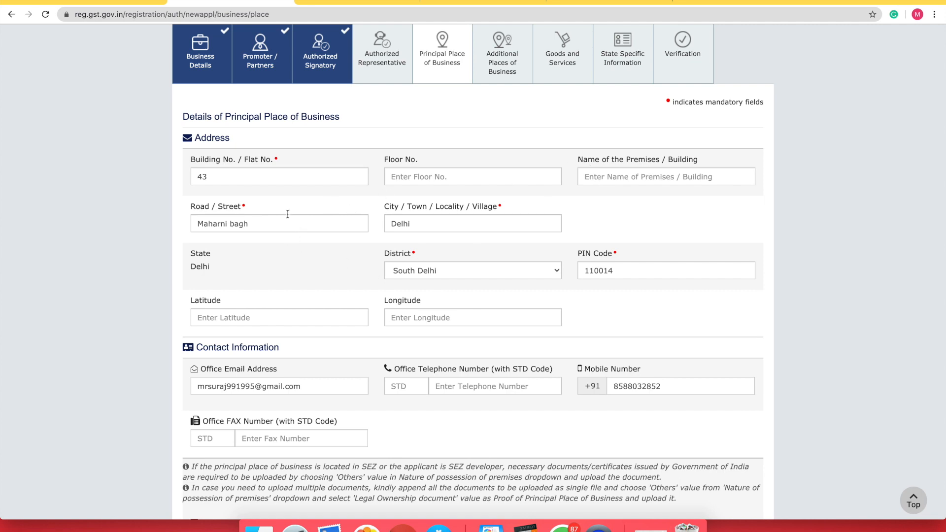
Recheck the building number and review the rest of the address form
{"action": "left_click", "coordinate": [304, 178]}
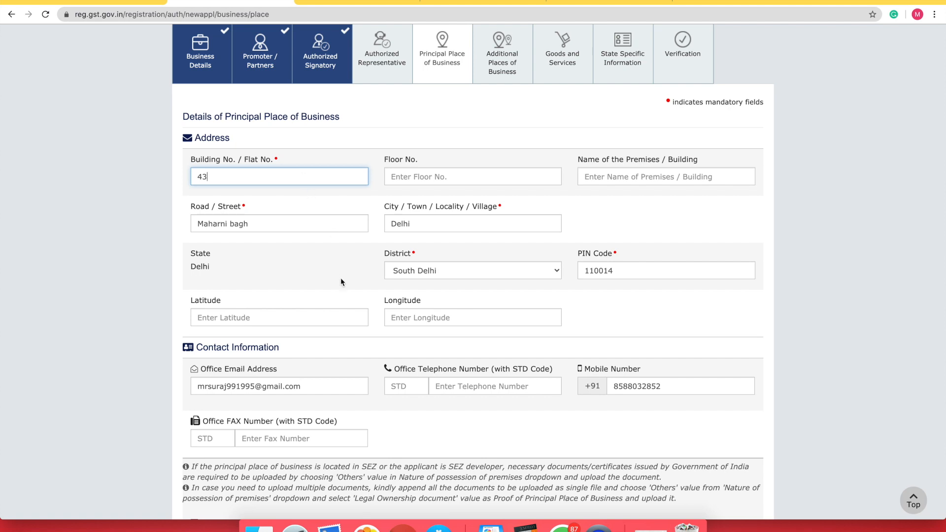
{"action": "scroll", "coordinate": [341, 282], "scroll_direction": "down", "scroll_amount": 3}
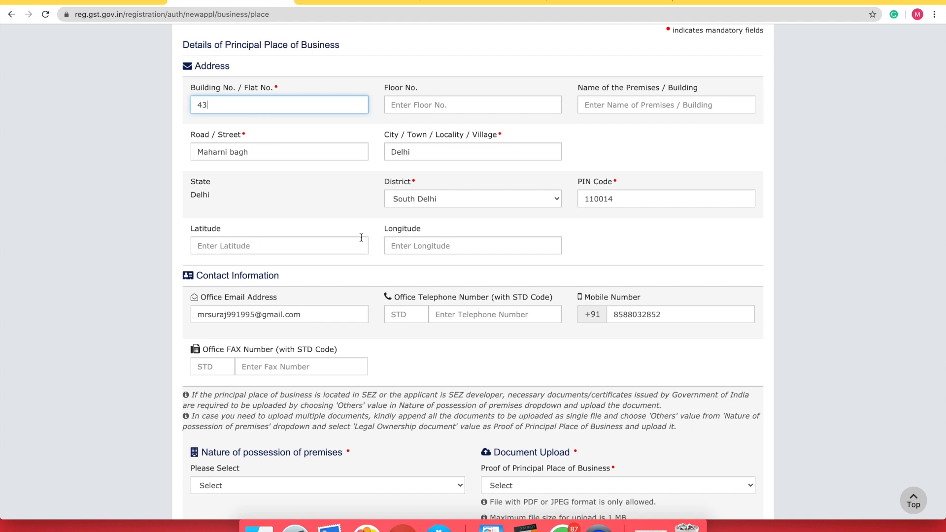
{"action": "scroll", "coordinate": [435, 244], "scroll_direction": "down", "scroll_amount": 2}
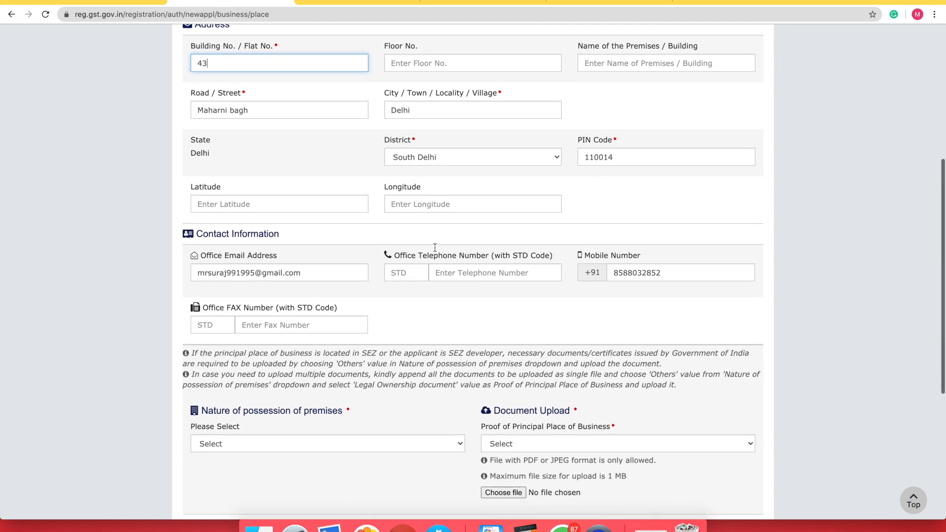
{"action": "scroll", "coordinate": [436, 247], "scroll_direction": "down", "scroll_amount": 1}
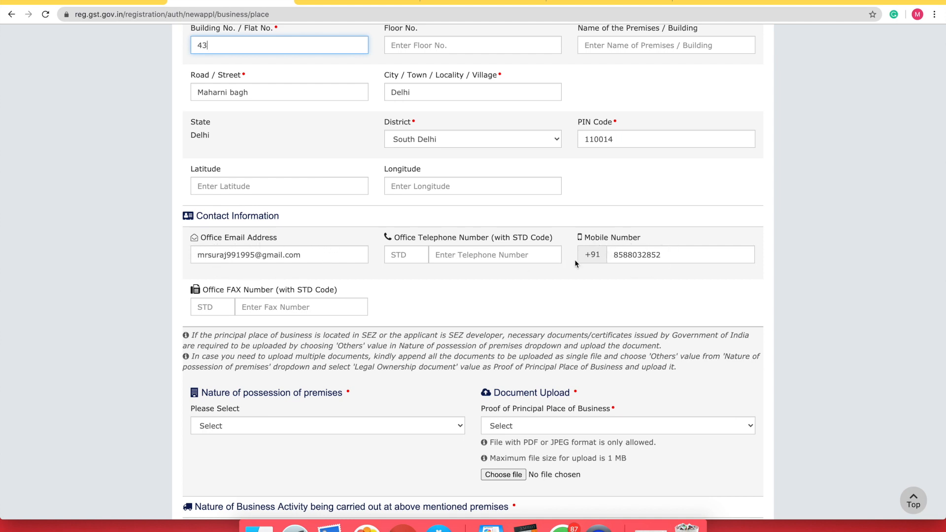
{"action": "scroll", "coordinate": [403, 295], "scroll_direction": "down", "scroll_amount": 2}
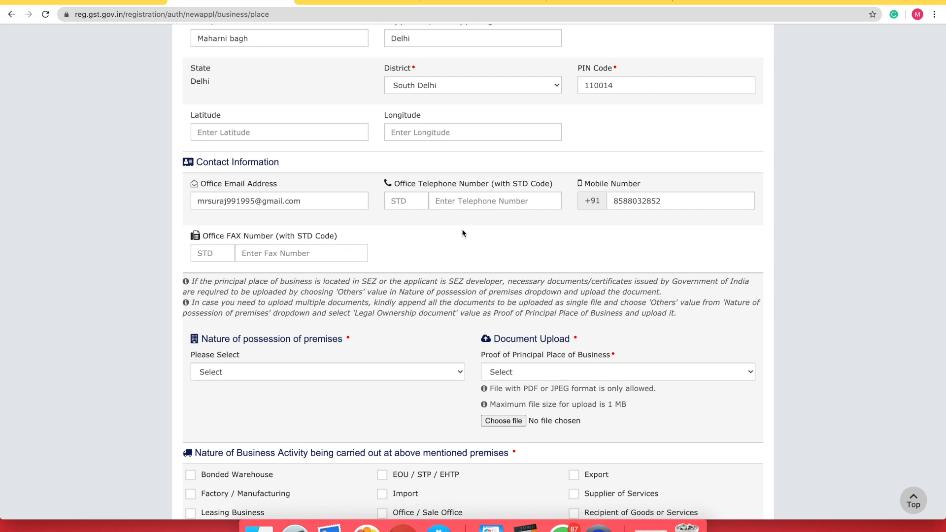
{"action": "scroll", "coordinate": [462, 229], "scroll_direction": "down", "scroll_amount": 5}
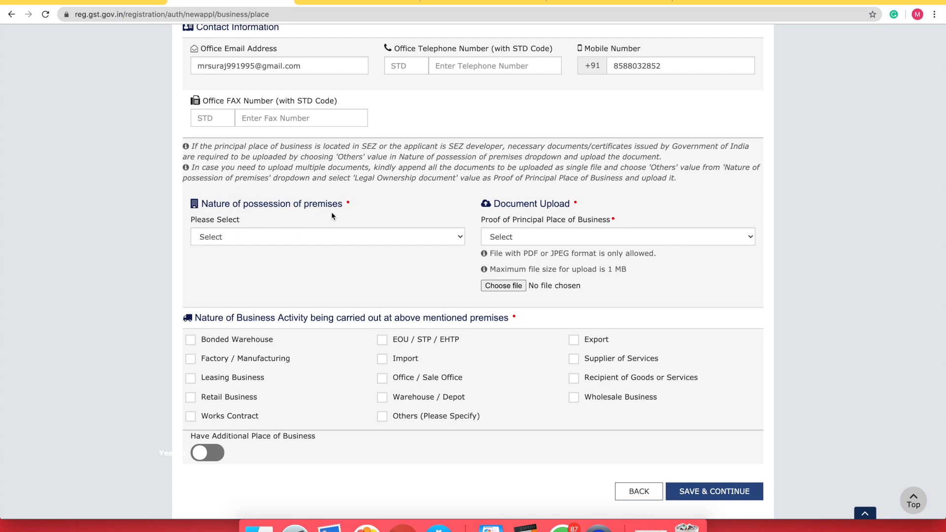
Set possession to Rented and upload a Rent / Lease agreement JPEG from Downloads as proof
{"action": "left_click", "coordinate": [309, 241]}
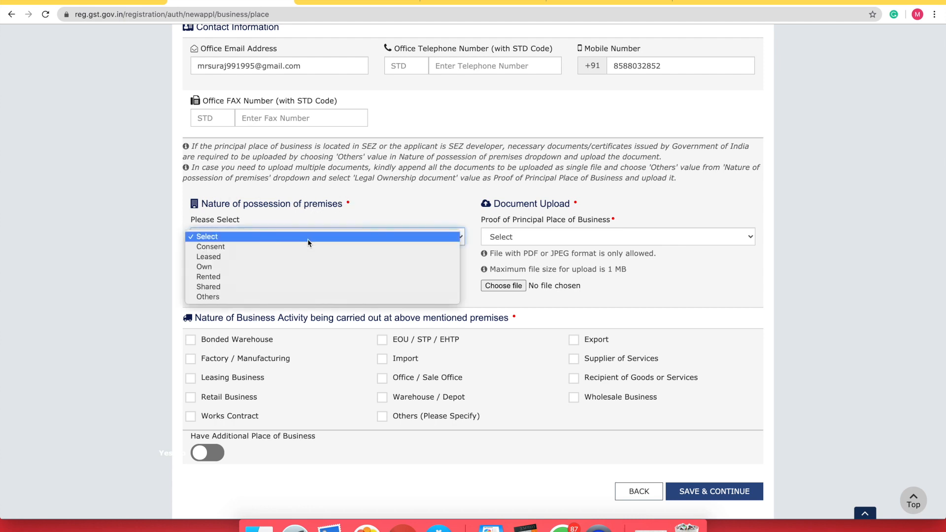
{"action": "left_click", "coordinate": [233, 276]}
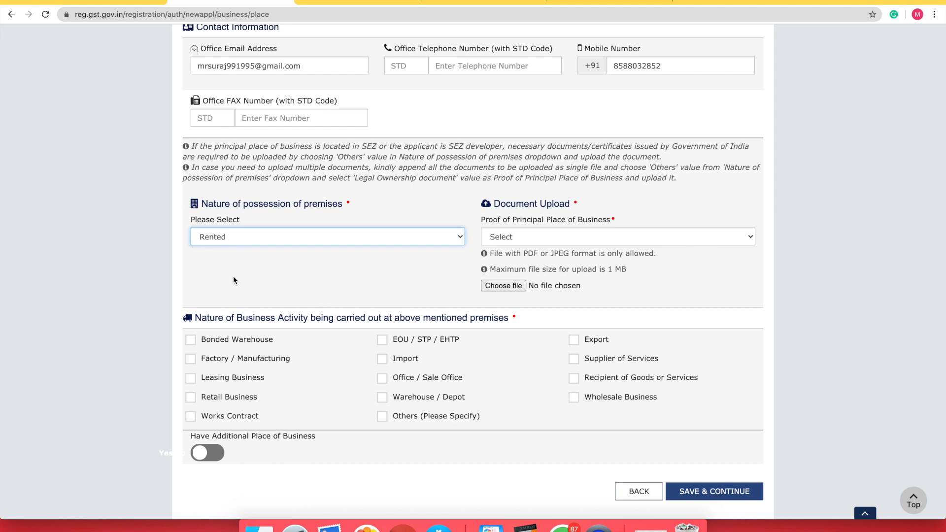
{"action": "left_click", "coordinate": [507, 238]}
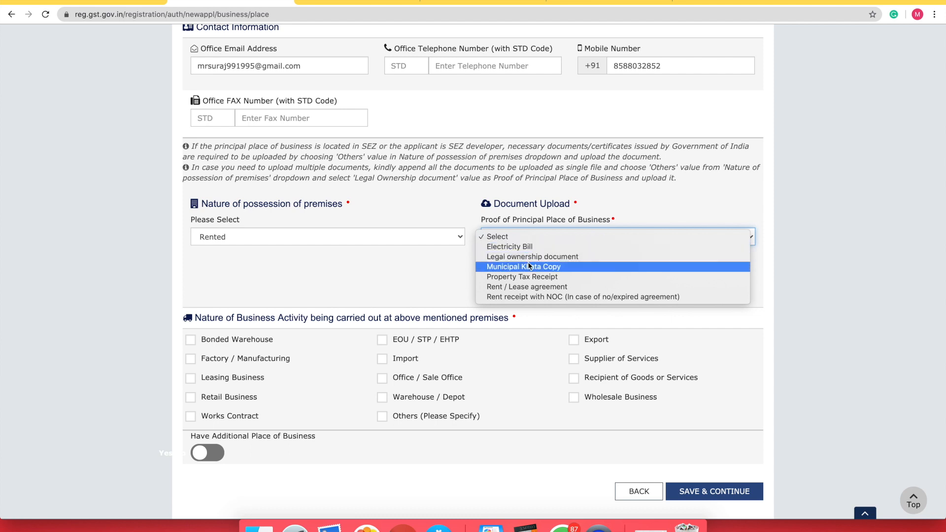
{"action": "left_click", "coordinate": [537, 287]}
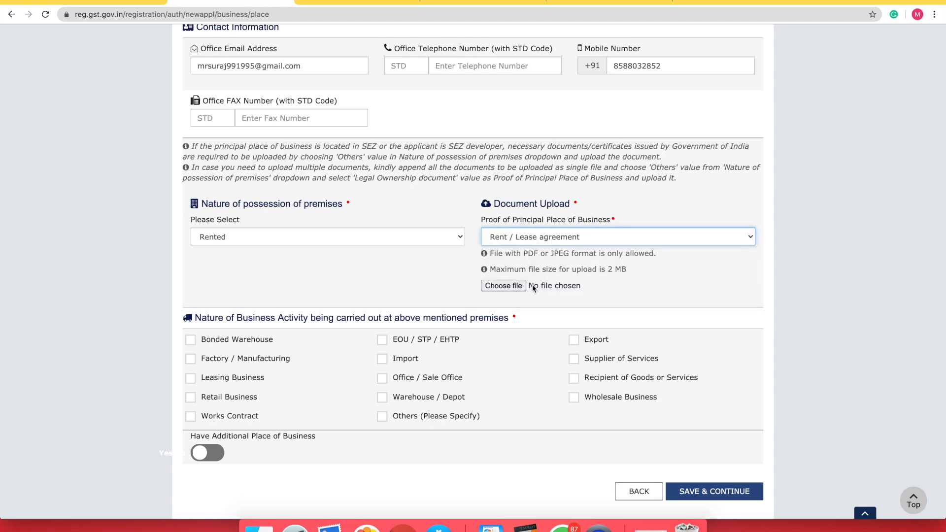
{"action": "left_click", "coordinate": [511, 287]}
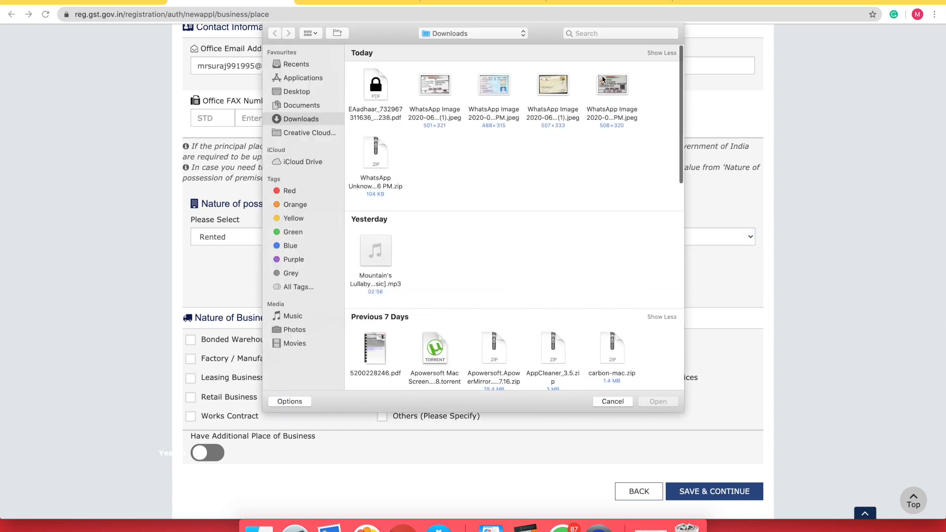
{"action": "double_click", "coordinate": [611, 86]}
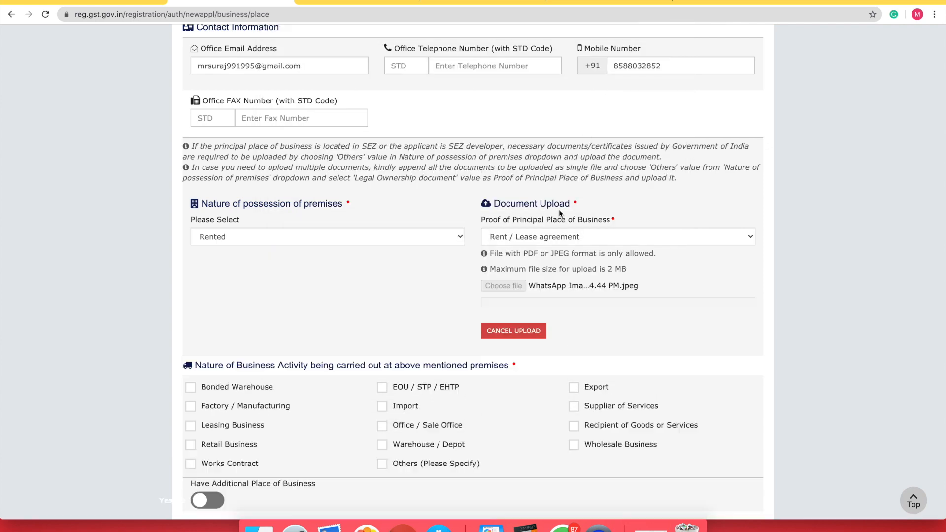
{"action": "scroll", "coordinate": [514, 287], "scroll_direction": "down", "scroll_amount": 3}
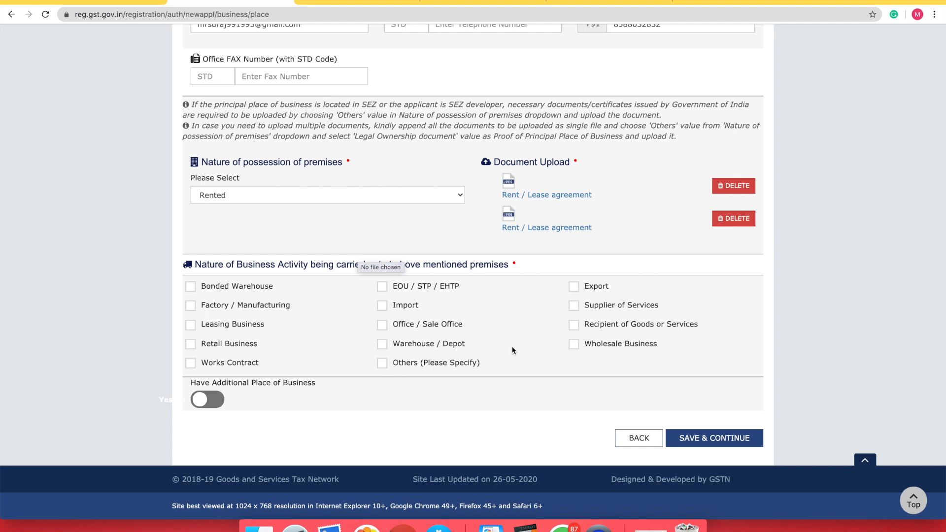
Tick Supplier of Services, set Additional Place of Business to No, and save principal place details
{"action": "left_click", "coordinate": [574, 305]}
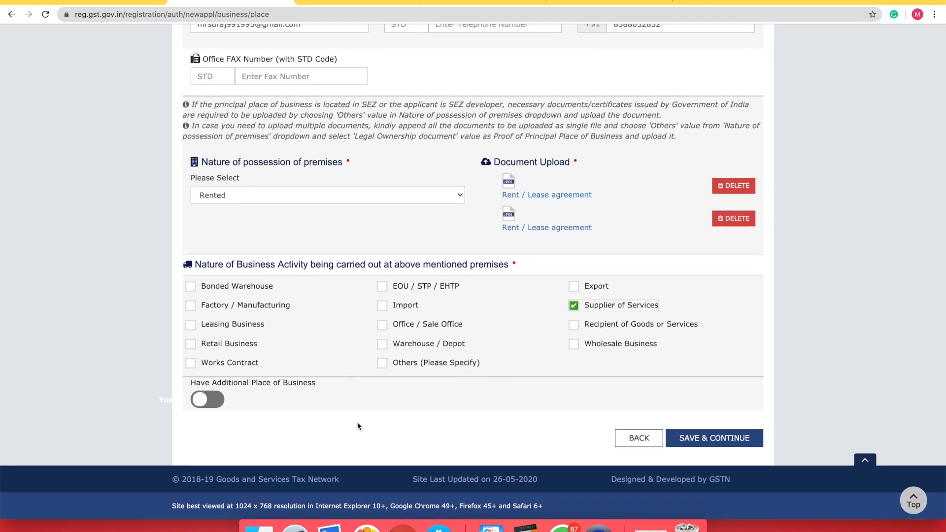
{"action": "left_click", "coordinate": [210, 404]}
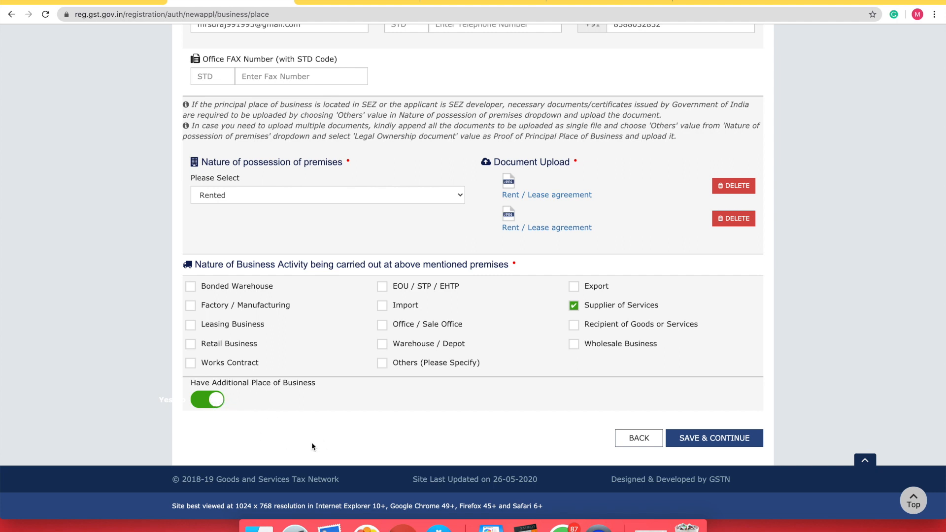
{"action": "left_click", "coordinate": [214, 400]}
{"action": "left_click", "coordinate": [676, 436]}
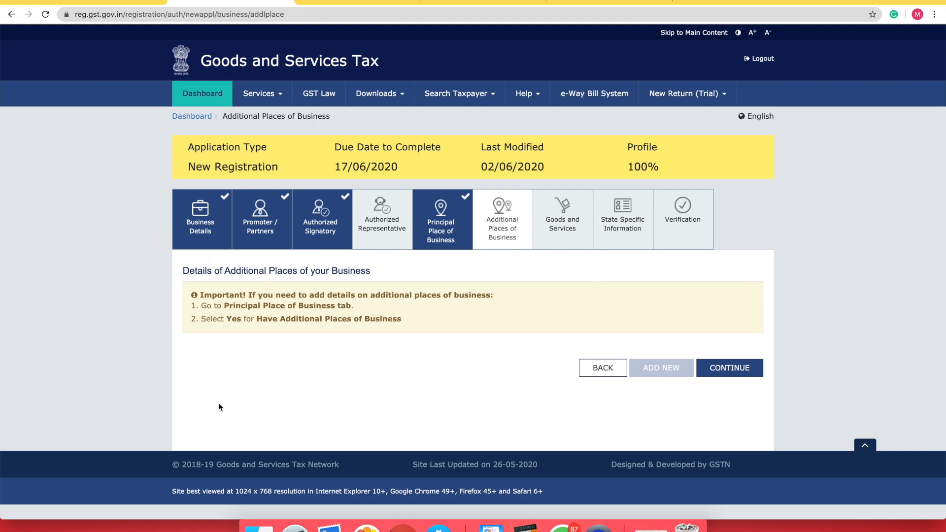
Search HSN 'telep' to keep telephone sets (8517), check the Services tab, and save Goods and Services
{"action": "left_click", "coordinate": [739, 371]}
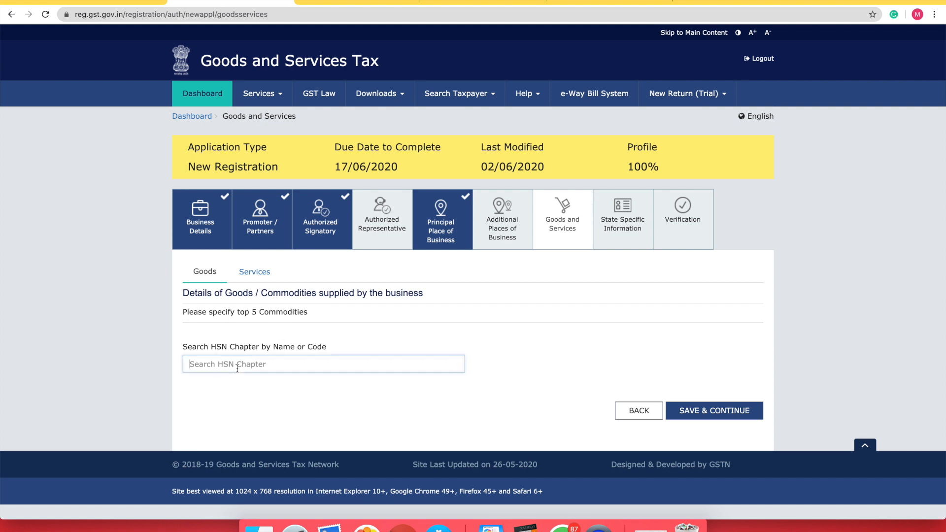
{"action": "type", "text": "com"}
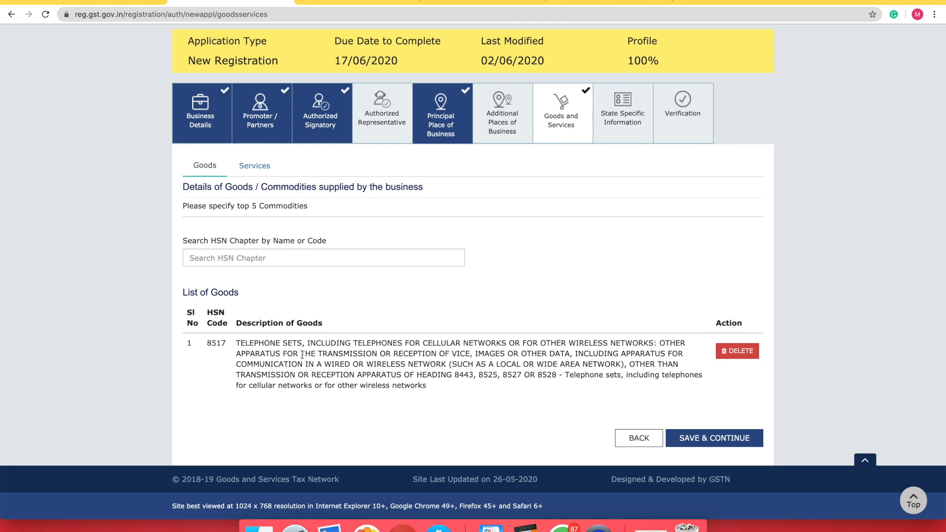
{"action": "left_click", "coordinate": [276, 258]}
{"action": "type", "text": "t"}
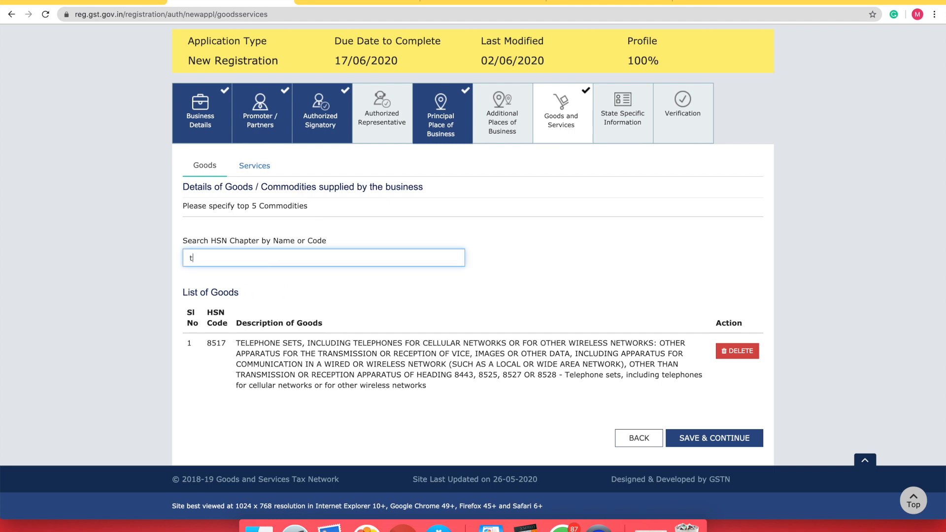
{"action": "type", "text": "elep"}
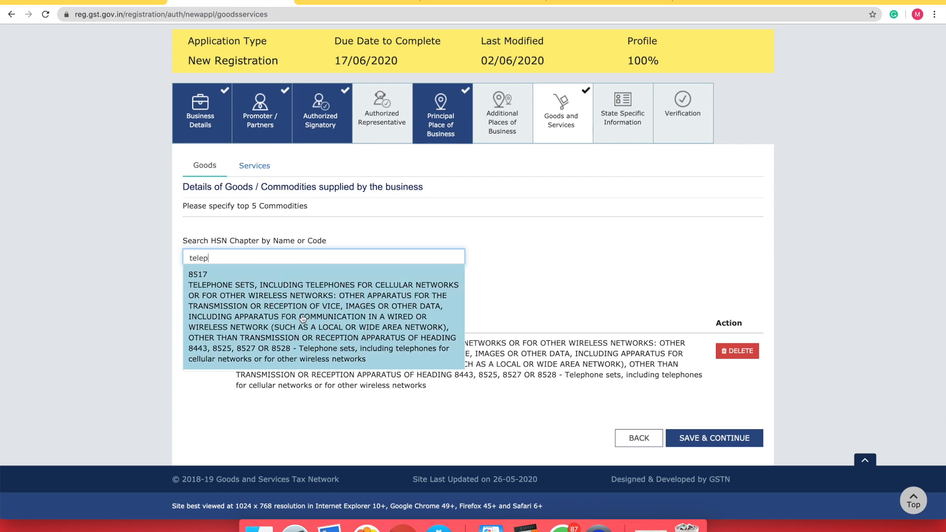
{"action": "left_click", "coordinate": [527, 300]}
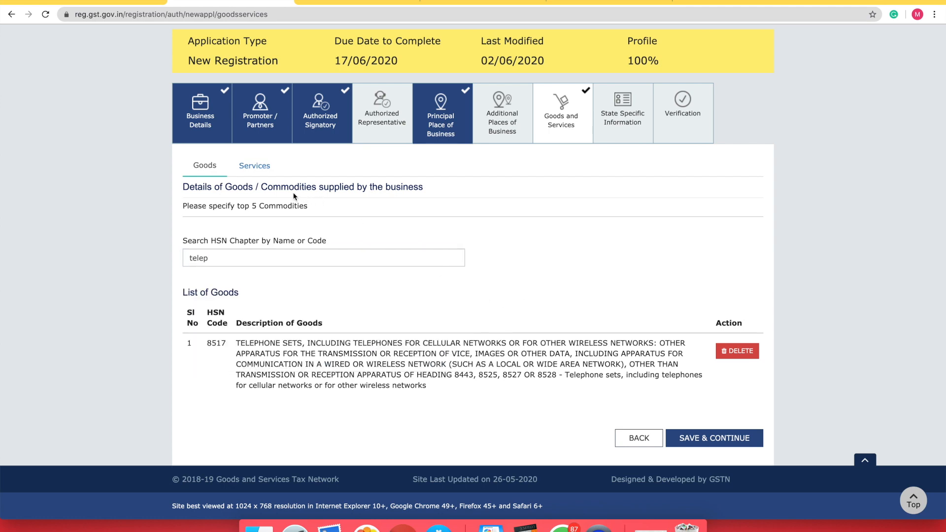
{"action": "left_click", "coordinate": [264, 172]}
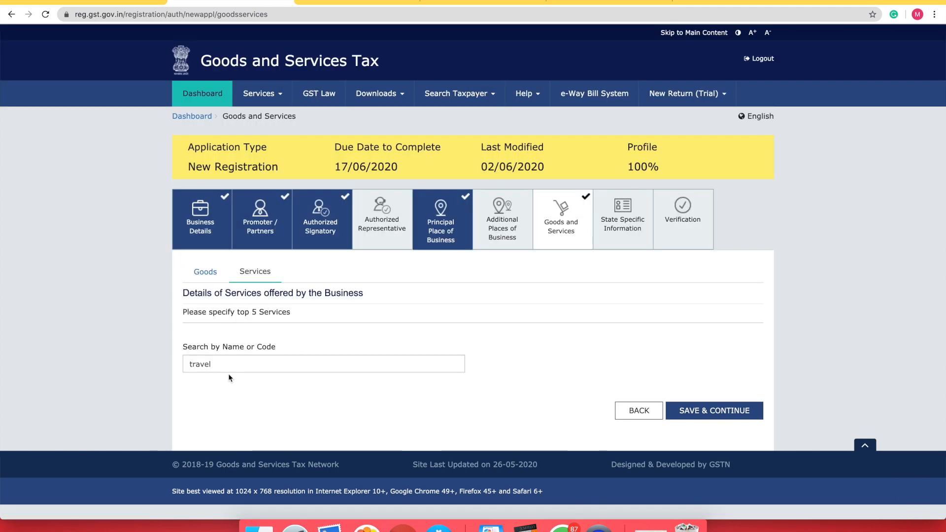
{"action": "left_click", "coordinate": [216, 365]}
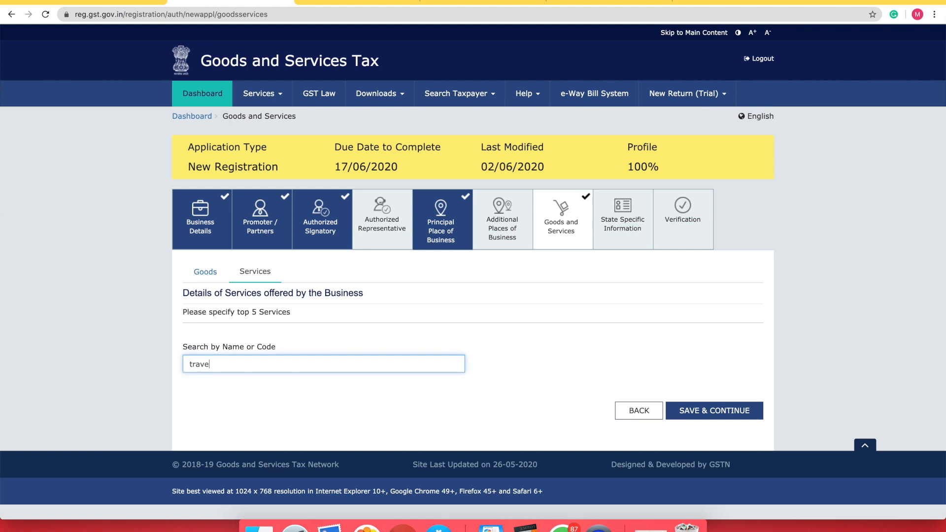
{"action": "type", "text": "l"}
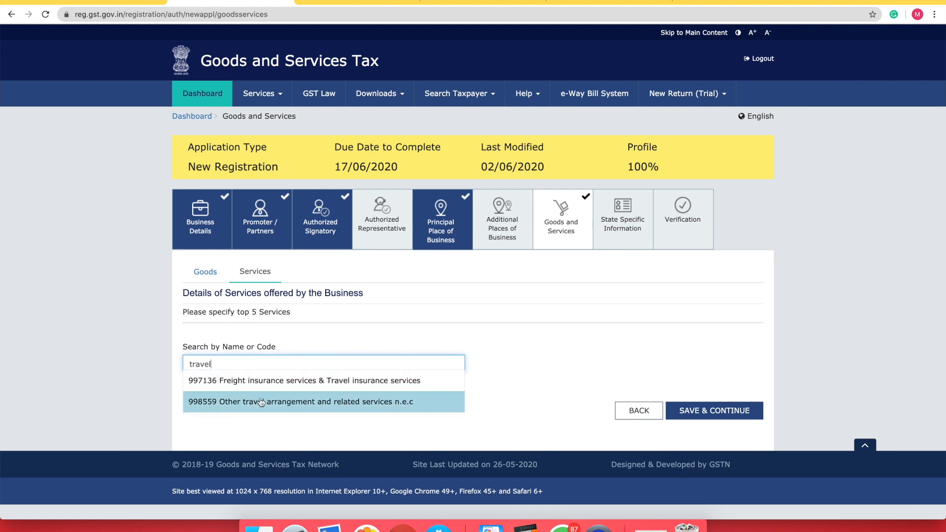
{"action": "left_click", "coordinate": [319, 338]}
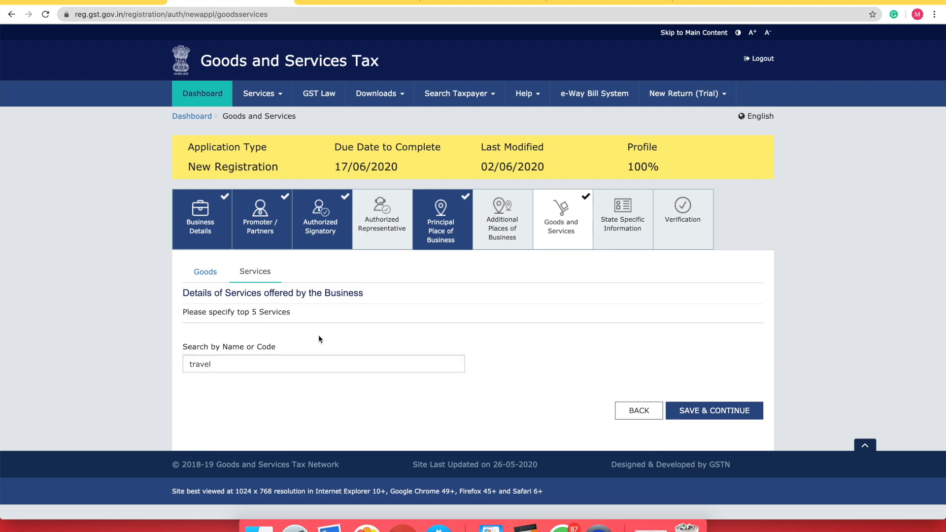
{"action": "left_click", "coordinate": [203, 273]}
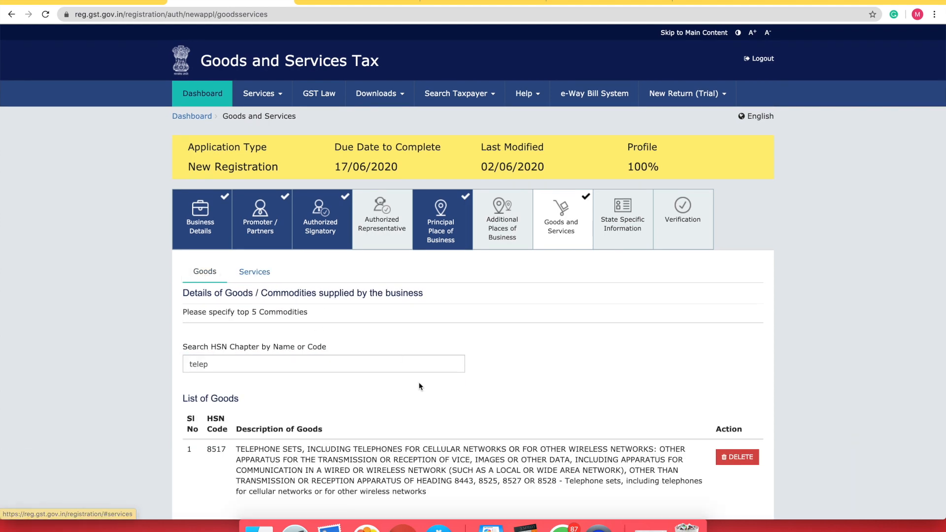
{"action": "scroll", "coordinate": [444, 345], "scroll_direction": "down", "scroll_amount": 3}
{"action": "left_click", "coordinate": [695, 438]}
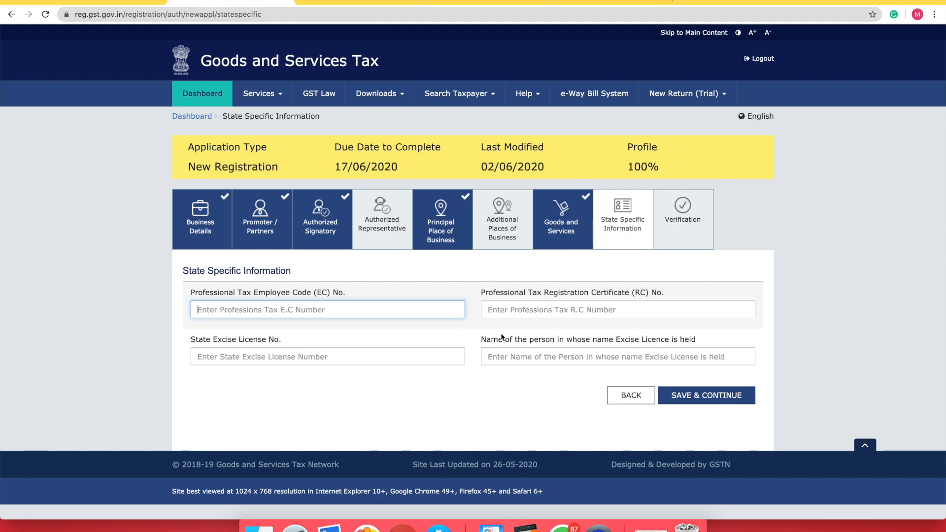
Skip State Specific Information, affirm the declaration, choose the proprietor as signatory, and enter place Delhi
{"action": "left_click", "coordinate": [693, 397]}
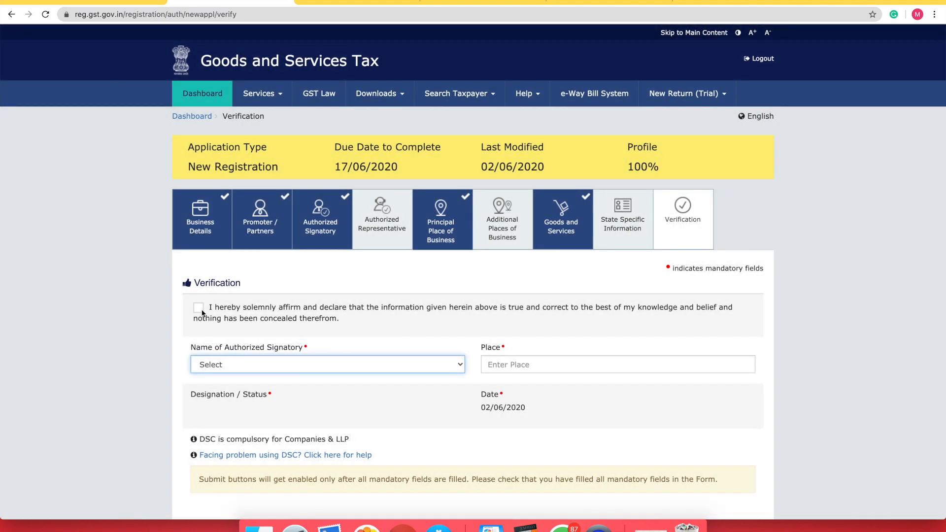
{"action": "left_click", "coordinate": [198, 308]}
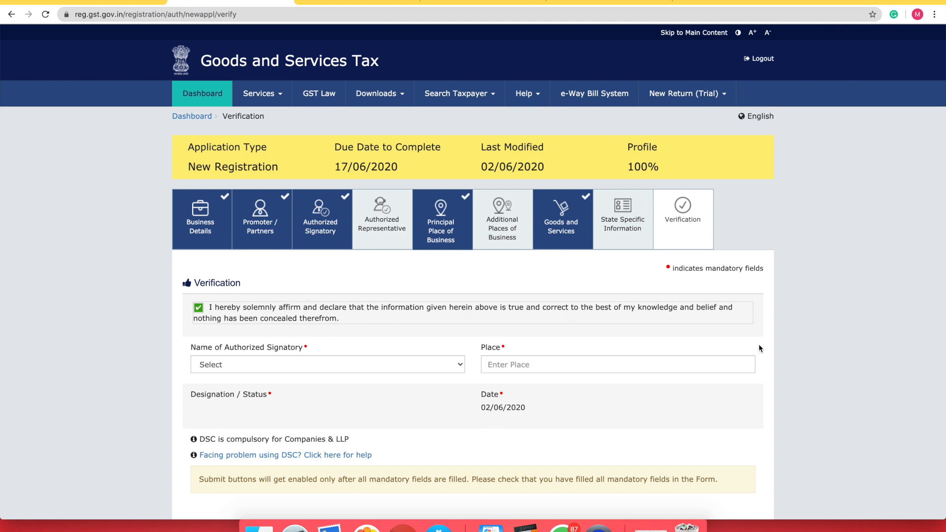
{"action": "left_click", "coordinate": [279, 364]}
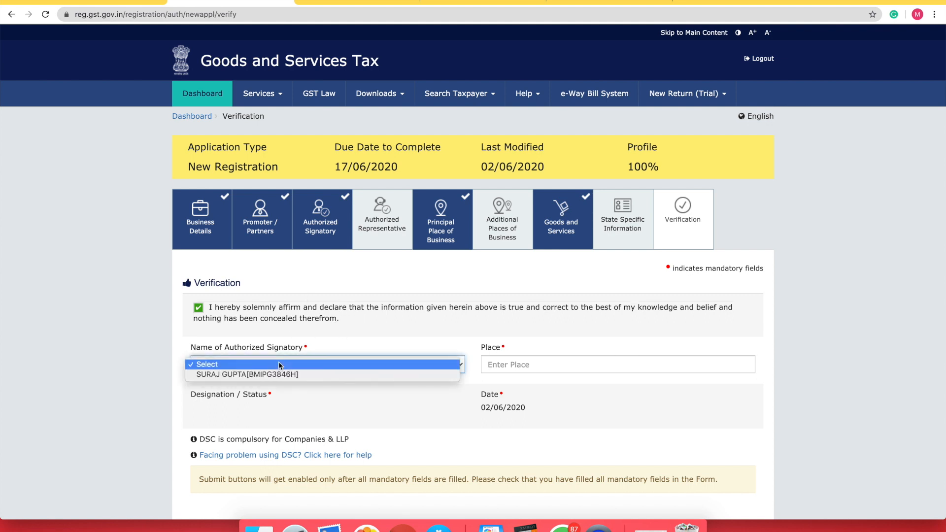
{"action": "left_click", "coordinate": [236, 374]}
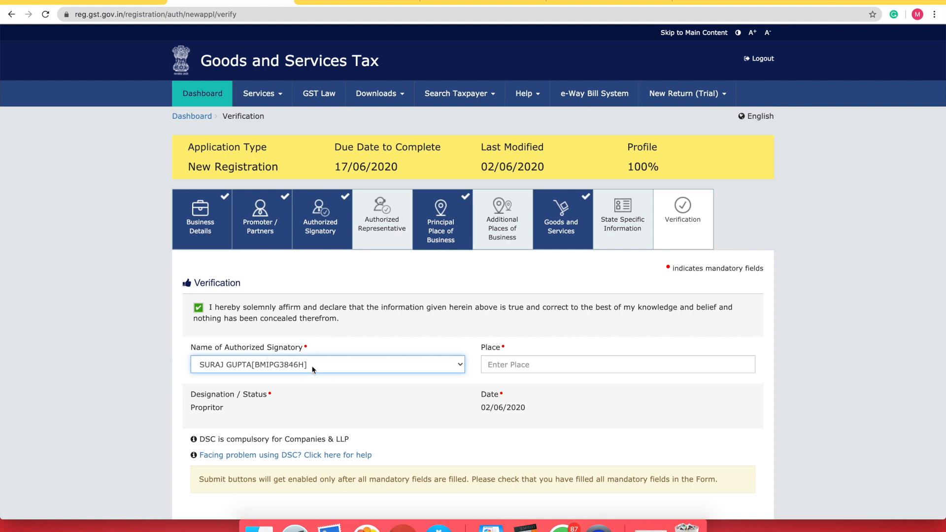
{"action": "left_click", "coordinate": [530, 361]}
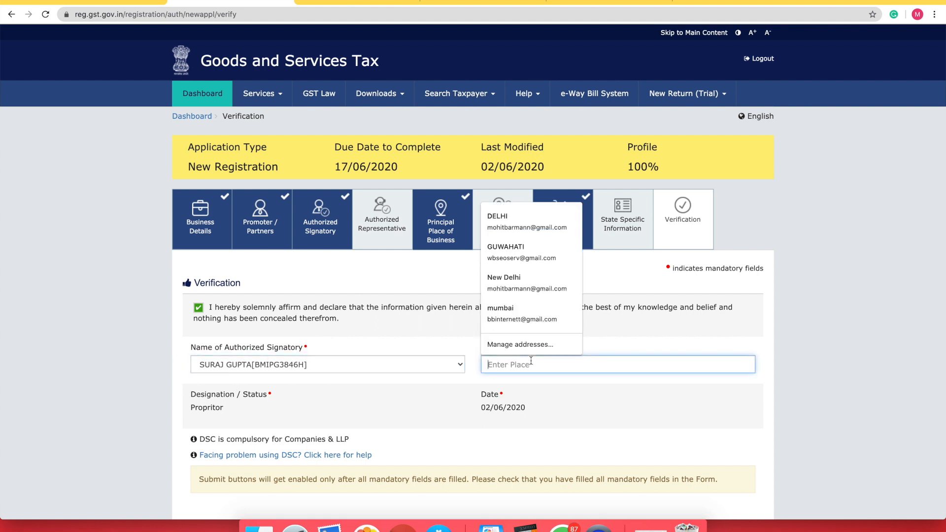
{"action": "type", "text": "Delhi"}
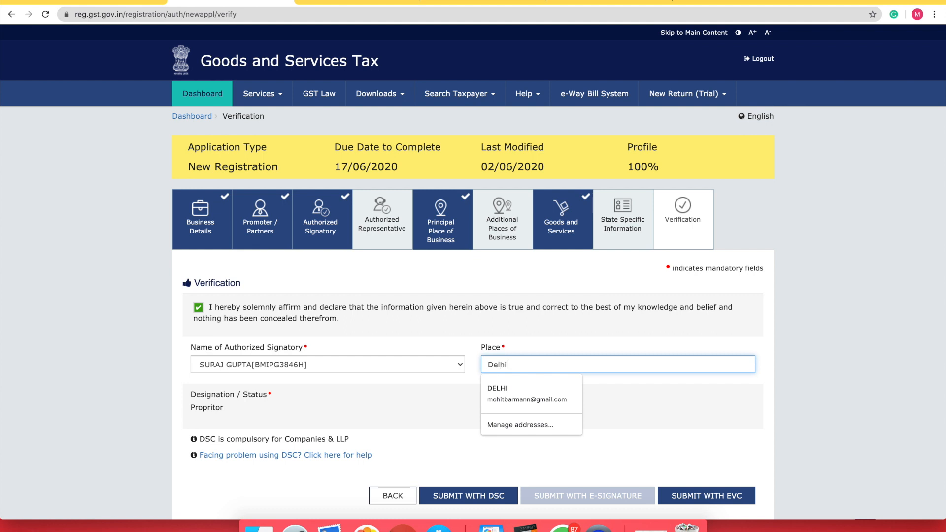
{"action": "left_click", "coordinate": [667, 347]}
{"action": "scroll", "coordinate": [579, 395], "scroll_direction": "down", "scroll_amount": 3}
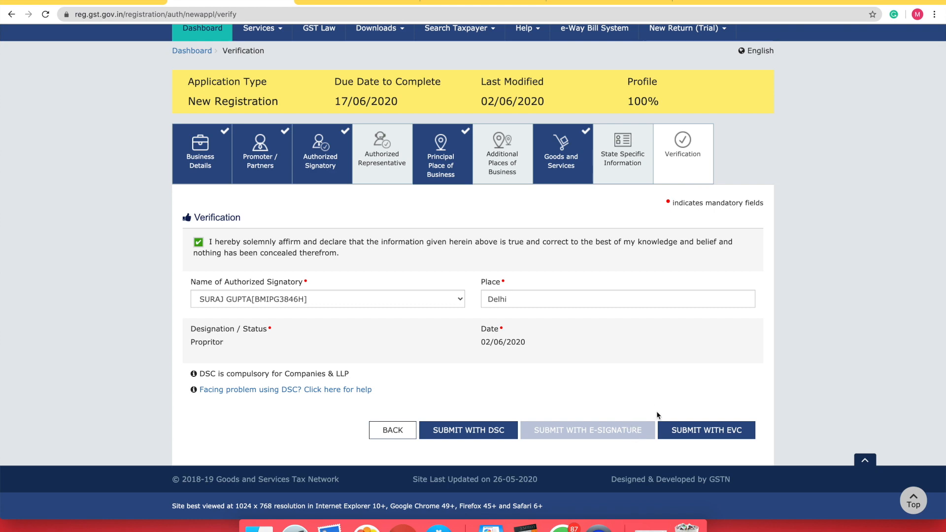
Submit with EVC, enter the received OTP, and validate it to submit the application
{"action": "left_click", "coordinate": [701, 432]}
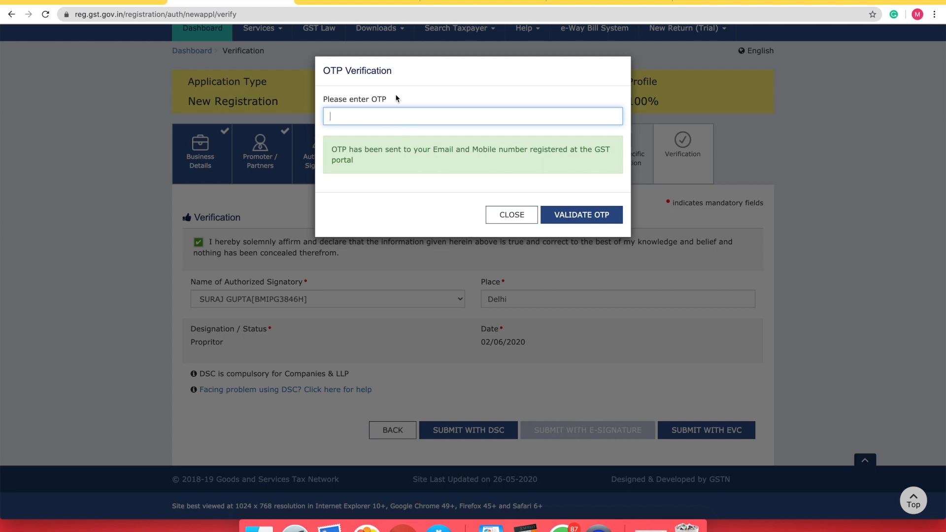
{"action": "left_click", "coordinate": [379, 116]}
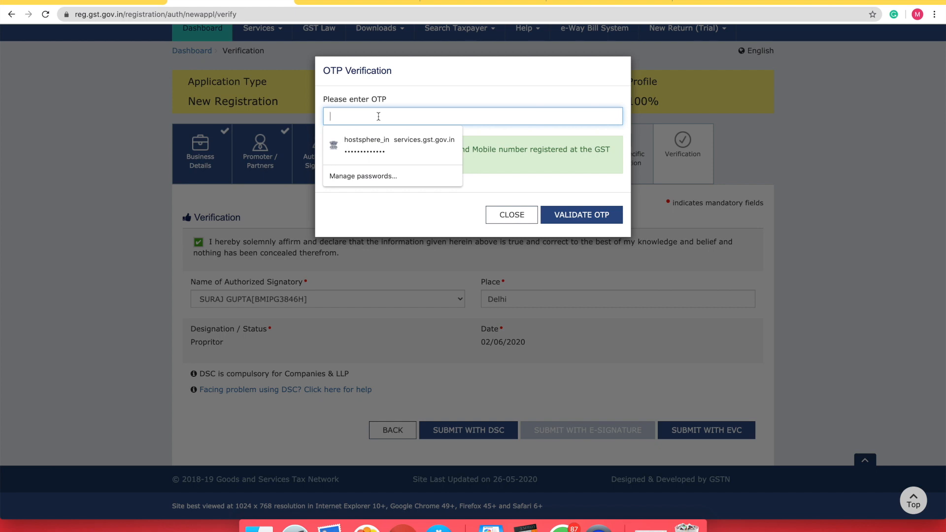
{"action": "type", "text": "1"}
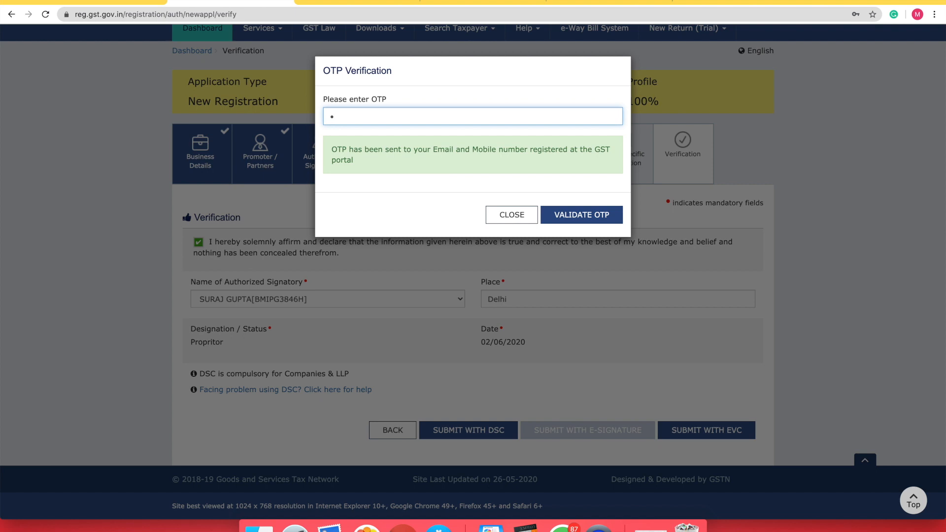
{"action": "type", "text": "23456"}
{"action": "left_click", "coordinate": [560, 214]}
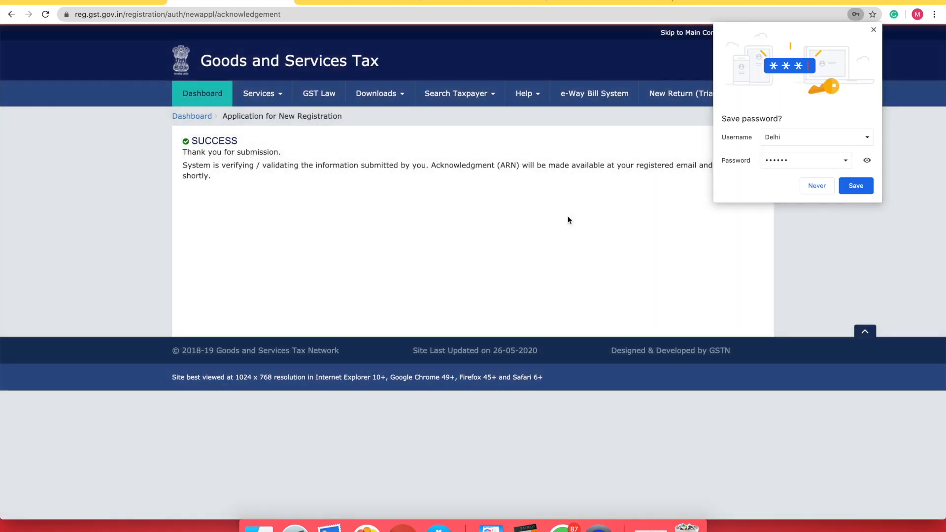
Dismiss Chrome's Save password prompt on the registration submission acknowledgement page
{"action": "left_click", "coordinate": [873, 29]}
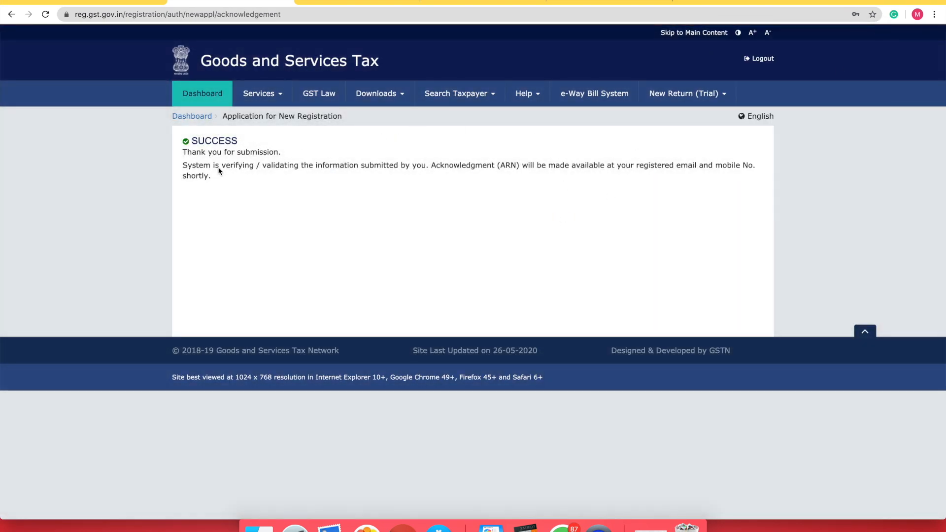